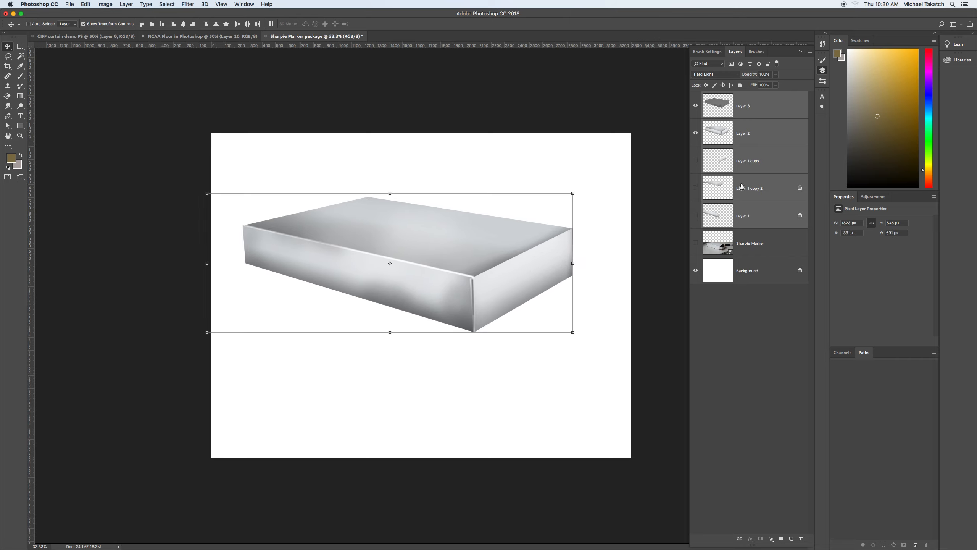
Step: Duplicate the five selected box layers and group the copies as "sharpie box"
drag(787, 226, 791, 540)
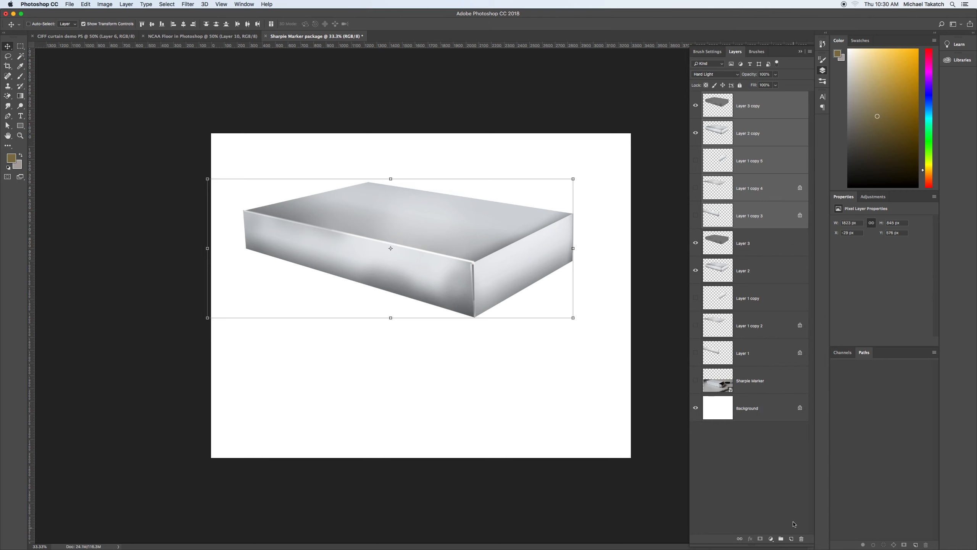
click(810, 52)
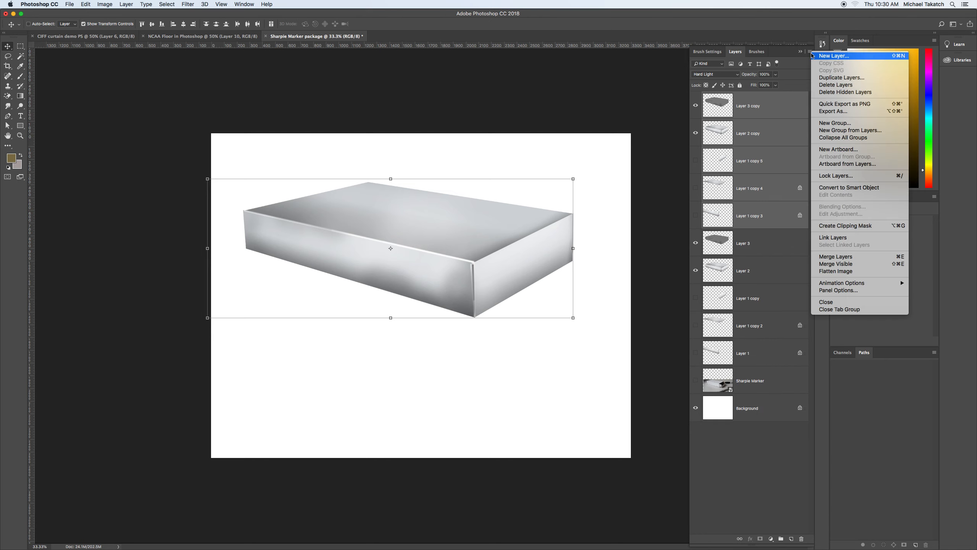
click(825, 130)
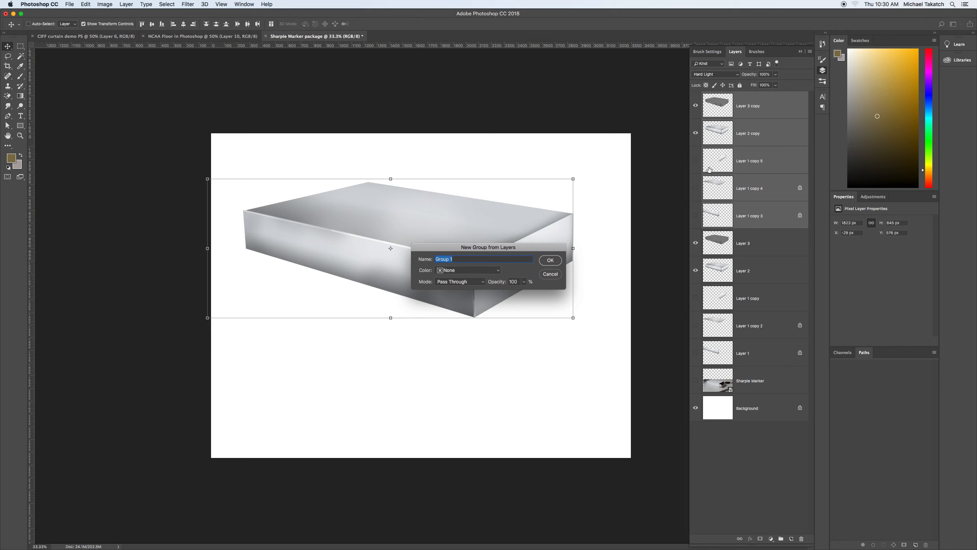
text(sharpie box)
click(550, 260)
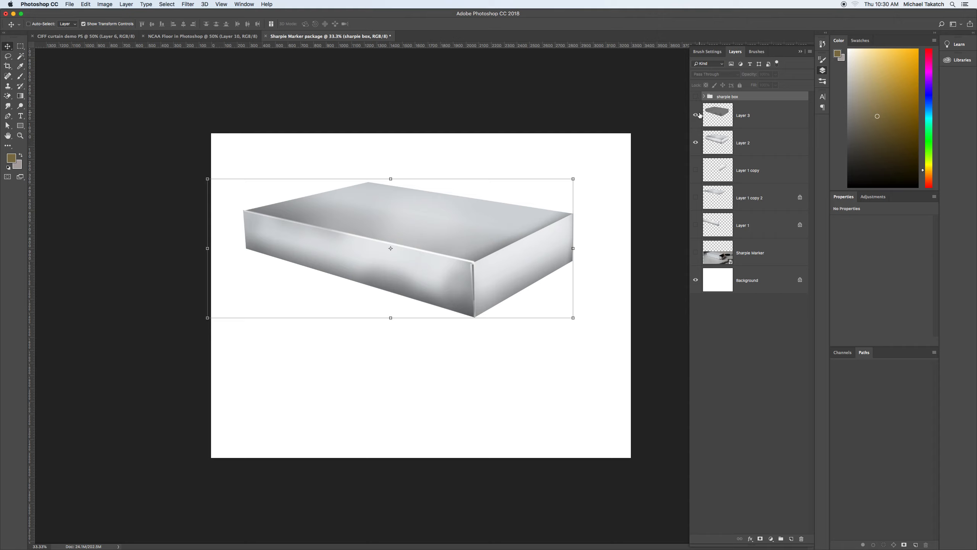
Step: Compare the sharpie box group with the original Layer 3 and Layer 2 by toggling their visibility
drag(695, 110, 693, 146)
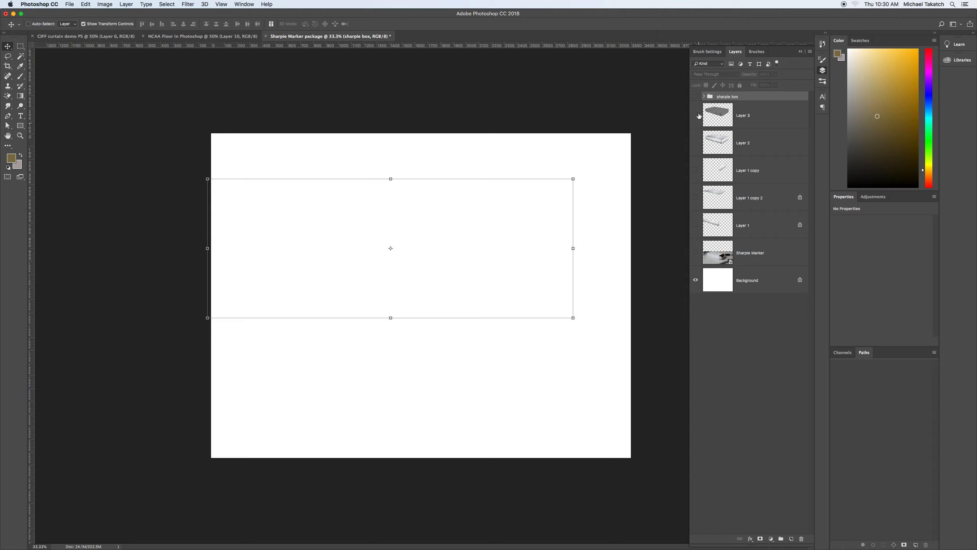
click(694, 98)
click(695, 99)
drag(696, 115, 695, 136)
Step: Examine the separate side pieces by showing Layer 1 copy, Layer 1 copy 2 and Layer 1, and hide them again
click(696, 171)
click(696, 197)
click(696, 226)
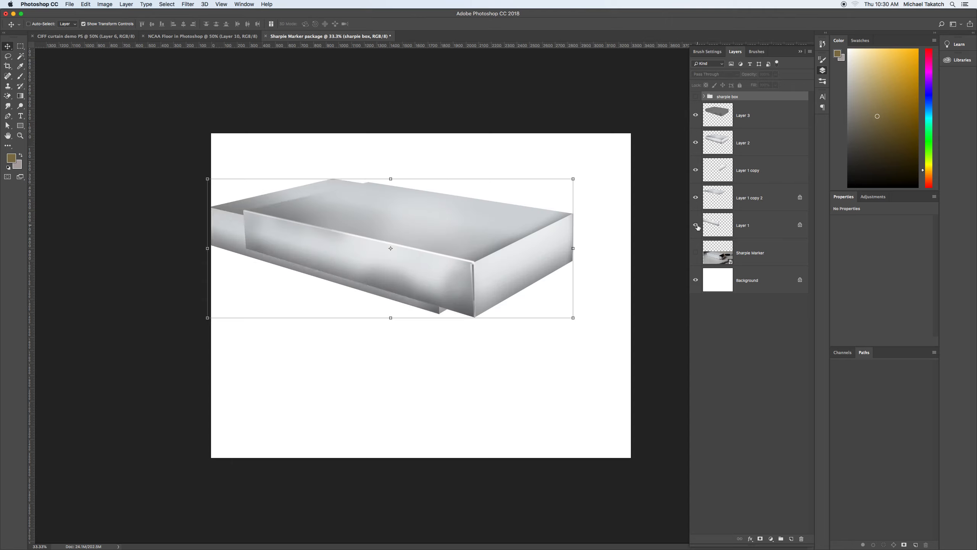
click(697, 227)
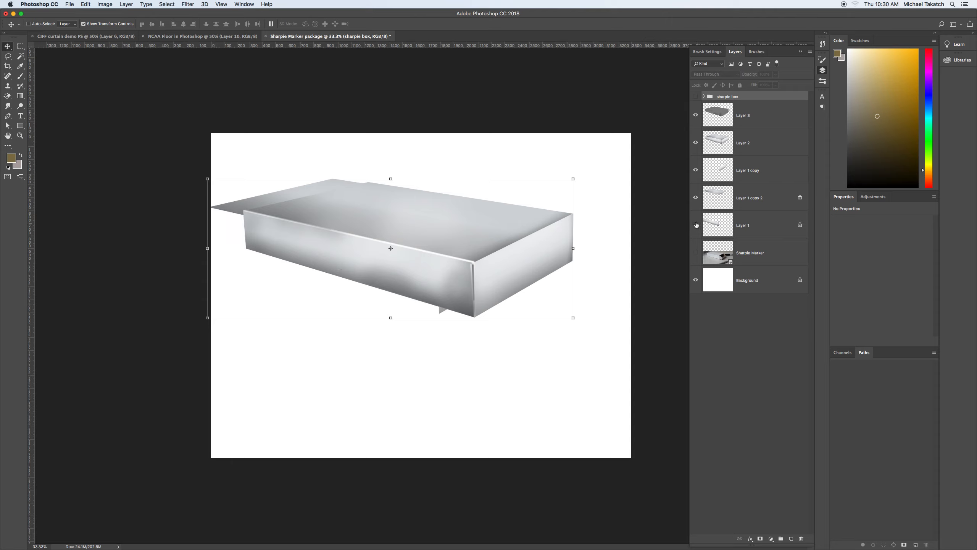
click(695, 198)
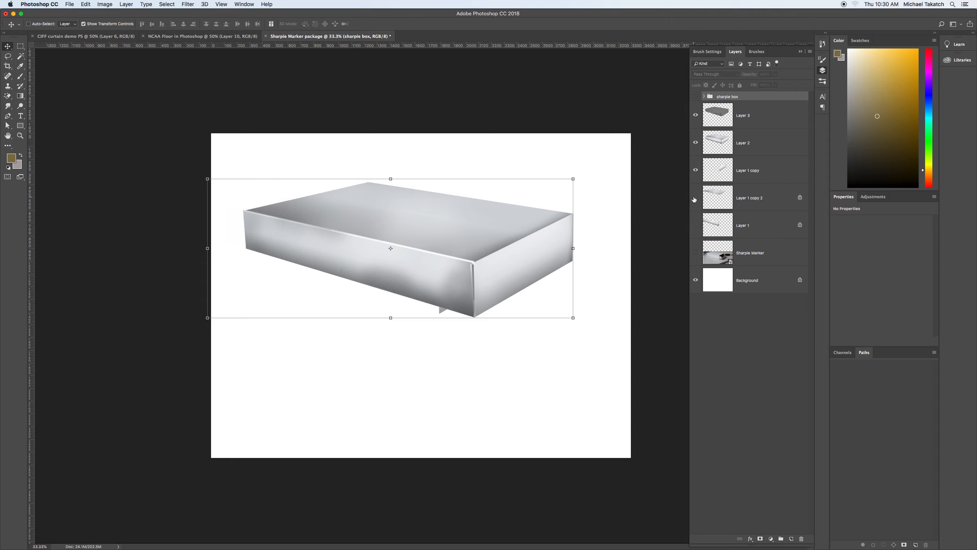
click(779, 177)
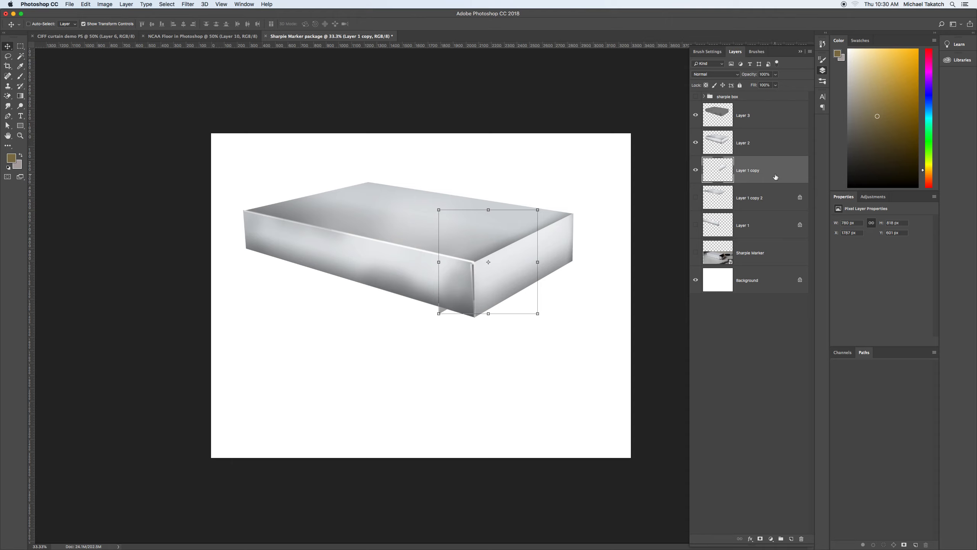
click(696, 172)
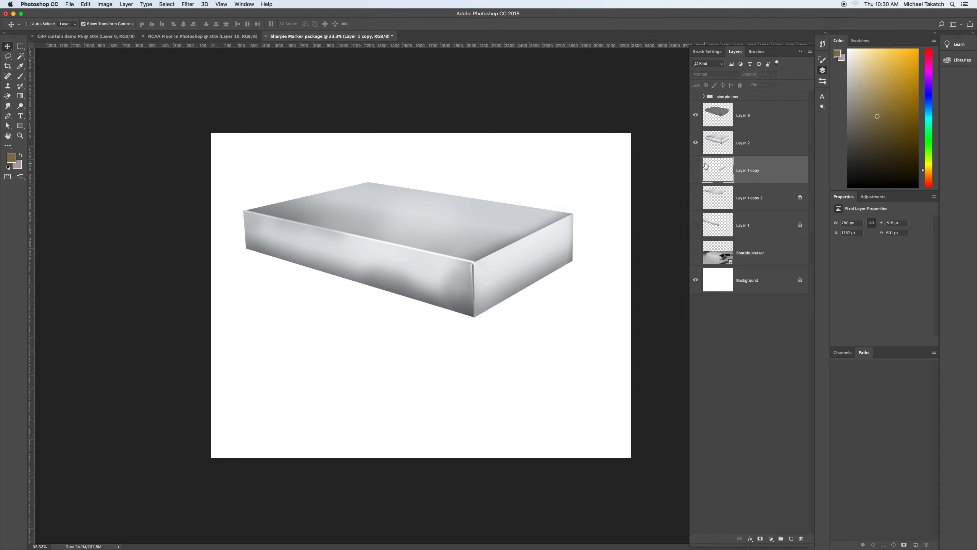
Step: Examine what Layer 2 and Layer 3 contribute to the drawn box by toggling their visibility
click(769, 143)
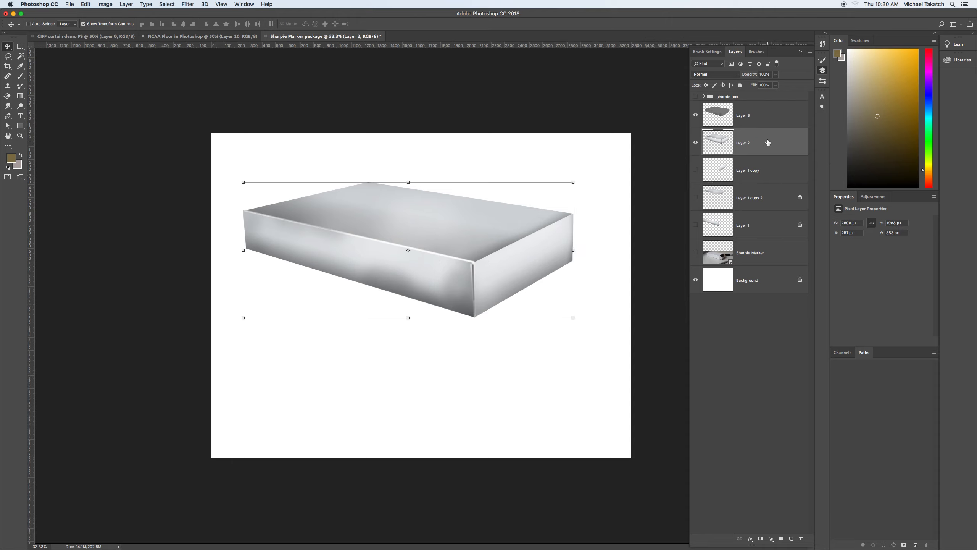
click(695, 115)
click(695, 142)
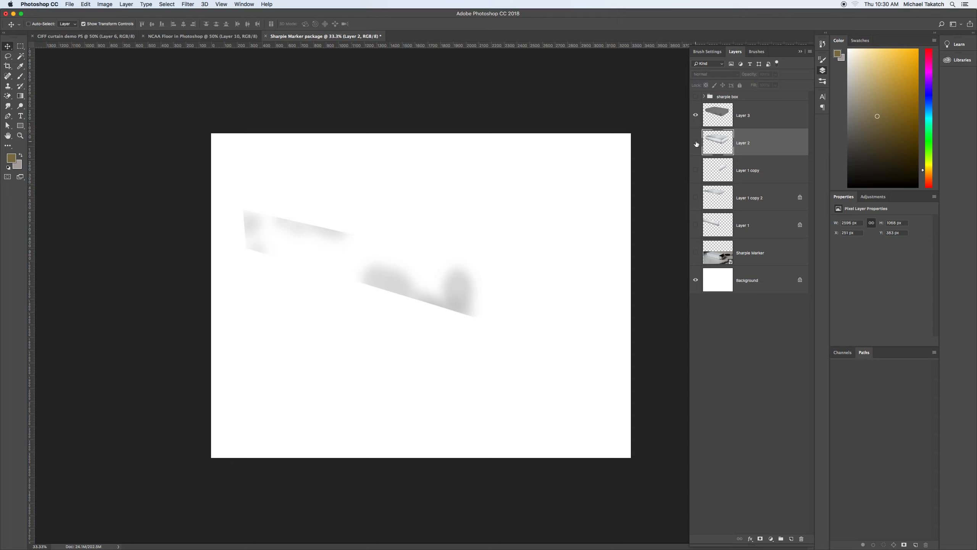
click(696, 143)
click(768, 115)
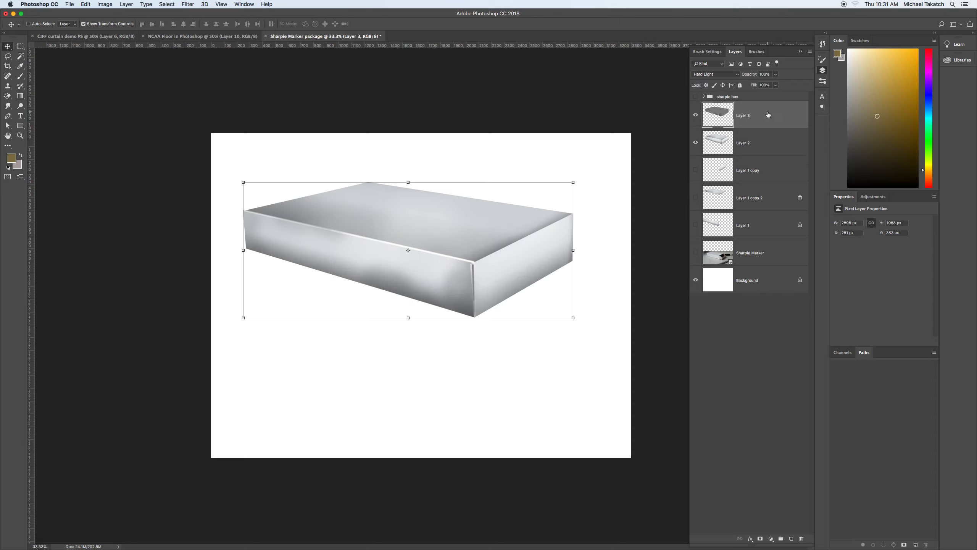
shift+click(771, 144)
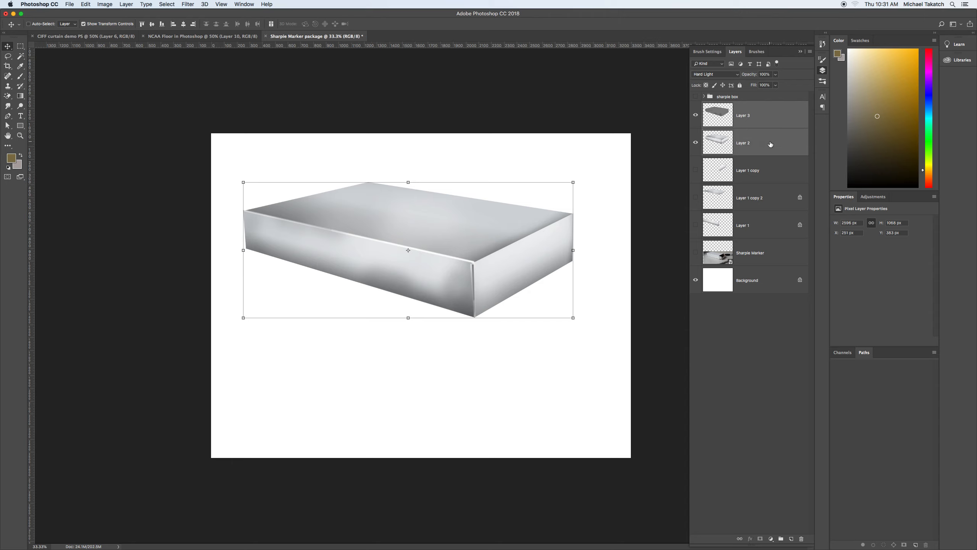
Step: Show the Sharpie Marker photo layer and add a new empty layer directly above it
click(780, 257)
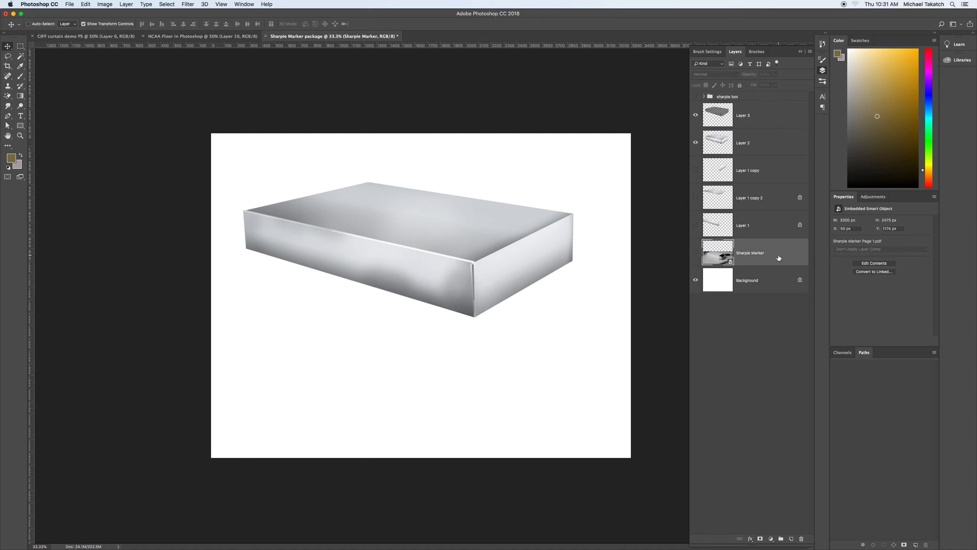
click(696, 252)
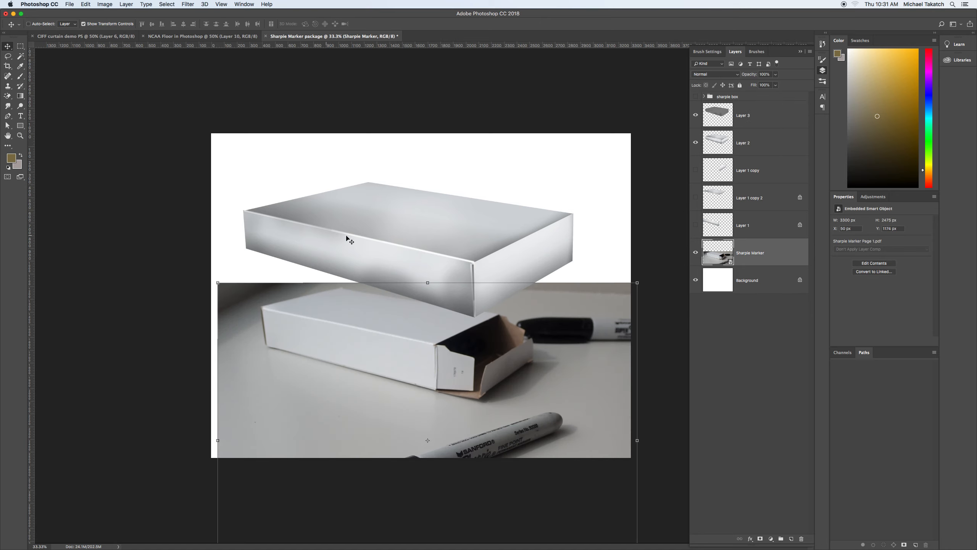
click(791, 538)
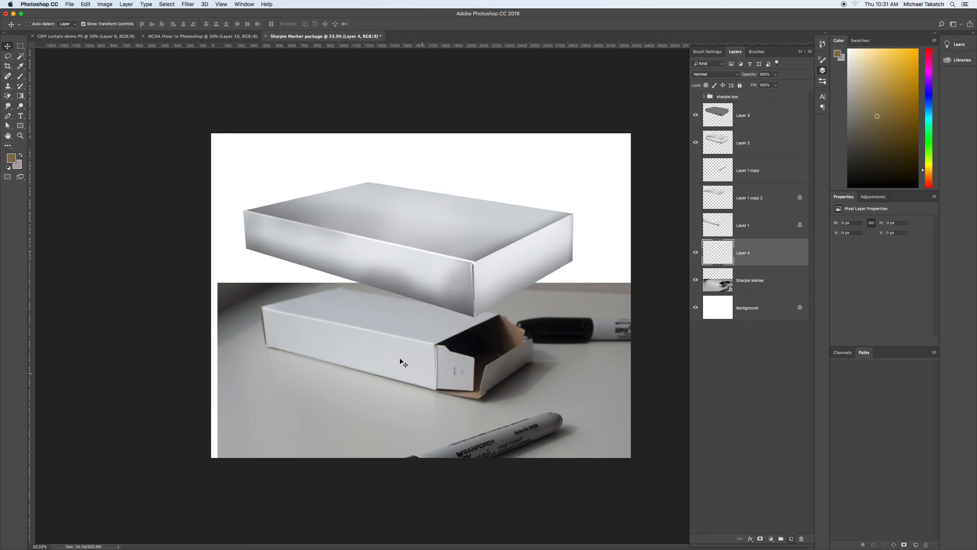
Step: Trace a closed outline around the photographed box's near side flap using the Pen tool in Path mode
click(453, 368)
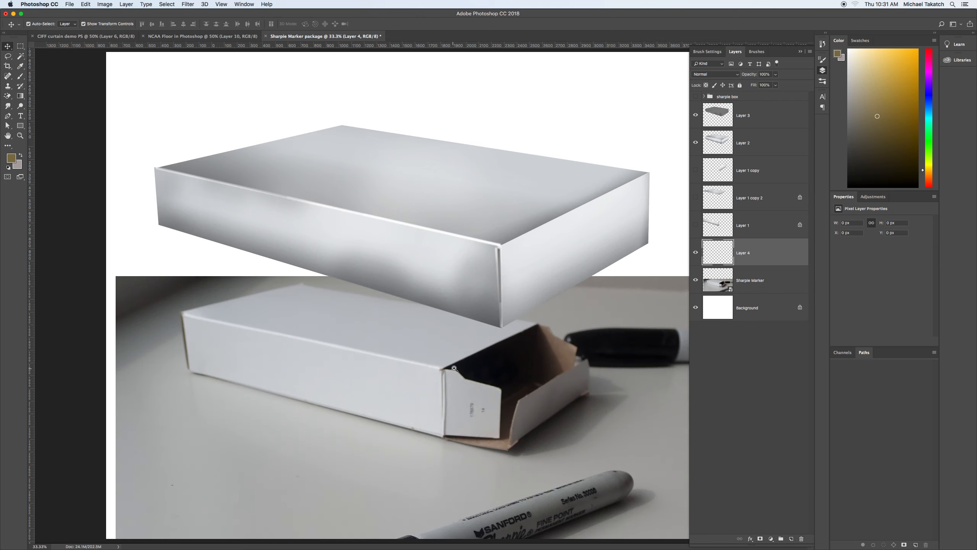
key(super+r)
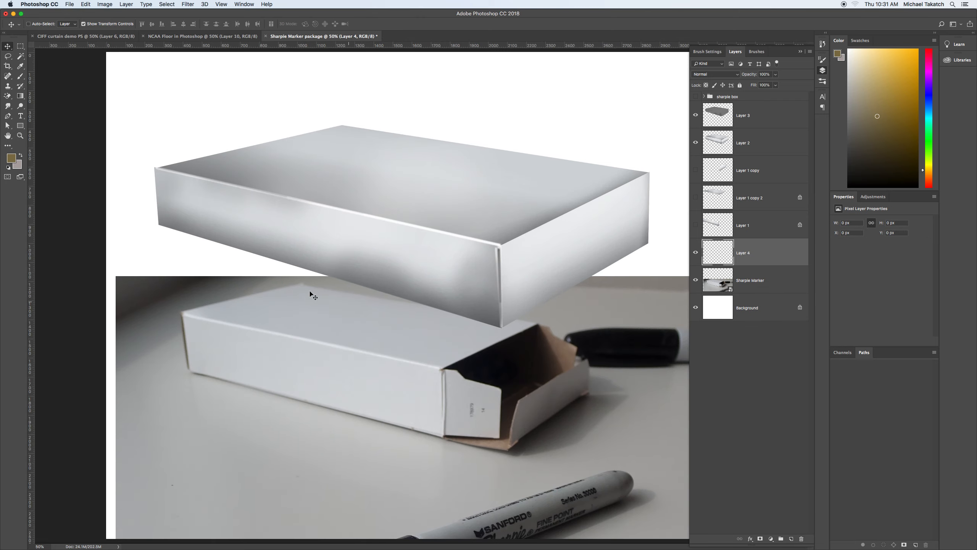
click(7, 116)
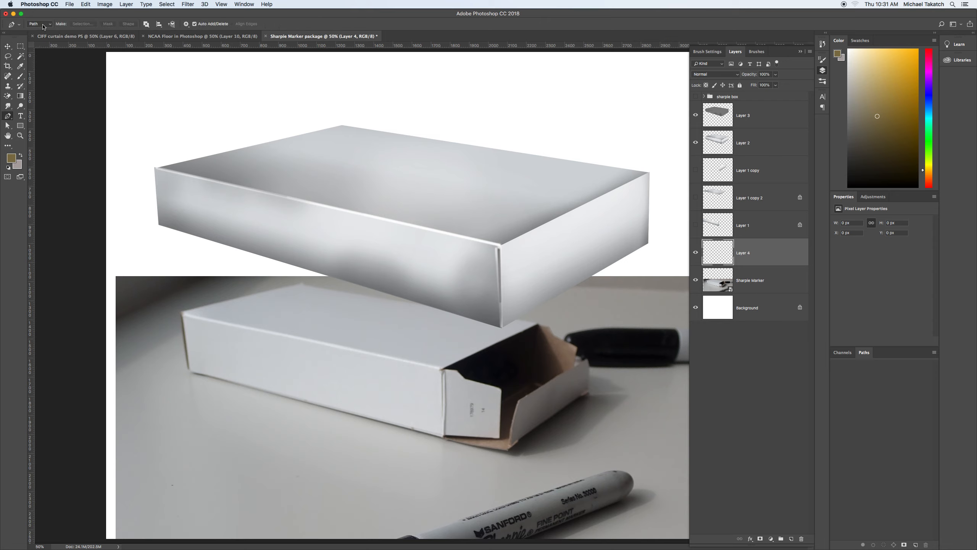
click(43, 27)
click(47, 27)
click(444, 370)
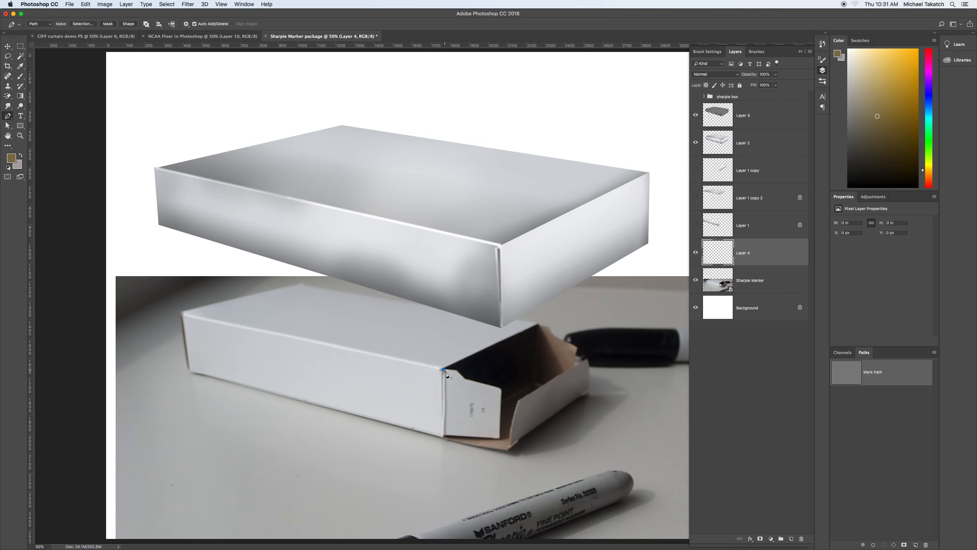
key(super+plus)
key(super+plus)
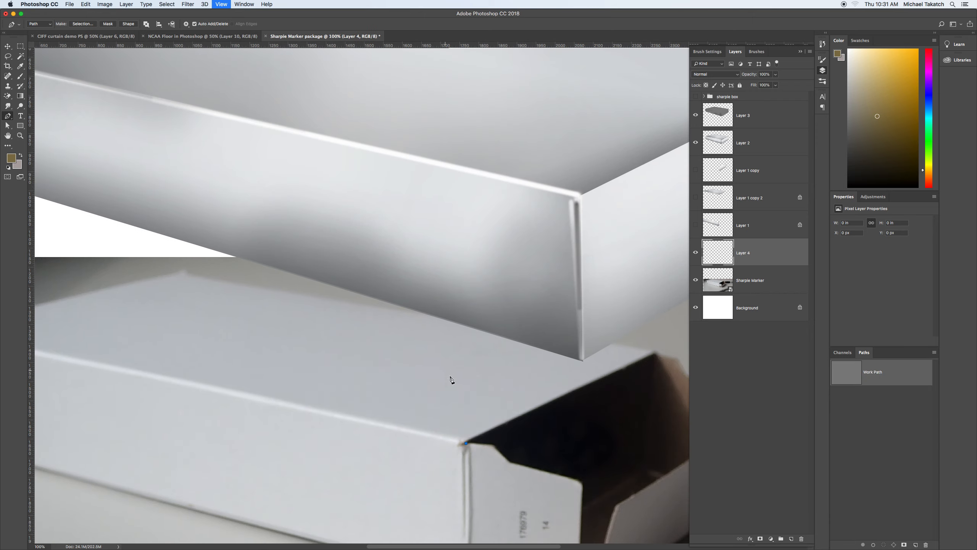
mouse_move(491, 420)
mouse_down()
mouse_move(392, 196)
mouse_move(337, 133)
mouse_move(366, 331)
mouse_up()
key(super+r)
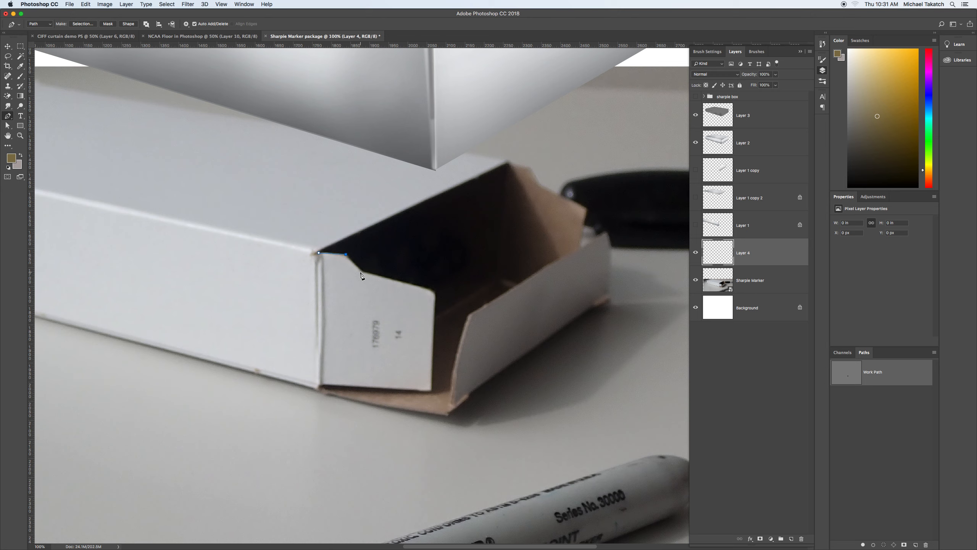
drag(434, 293, 443, 301)
alt+click(434, 293)
click(431, 390)
click(320, 386)
click(319, 254)
Step: Trace a closed path around the photographed box's folded front flap and deselect it
drag(471, 314, 488, 284)
key(super+z)
click(457, 354)
click(469, 315)
click(604, 232)
click(610, 251)
click(452, 403)
super+click(453, 286)
Step: Trace a closed path around the photographed box's far side flap, including its notched edge
click(507, 164)
click(531, 170)
click(538, 185)
click(585, 208)
click(578, 260)
click(529, 288)
click(507, 163)
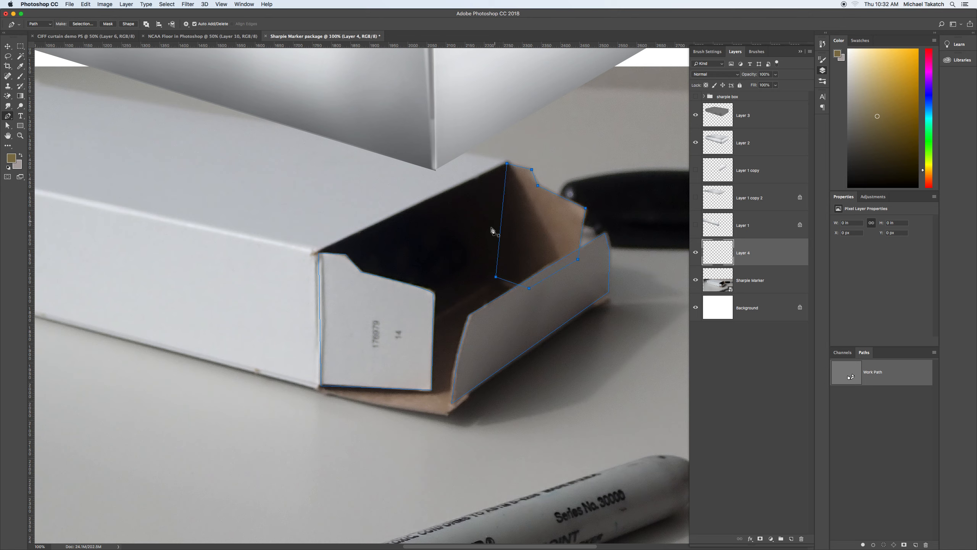
Step: Trace the box's dark opening as a closed four-corner path and align its inner lower corner with the far flap's corner
click(507, 165)
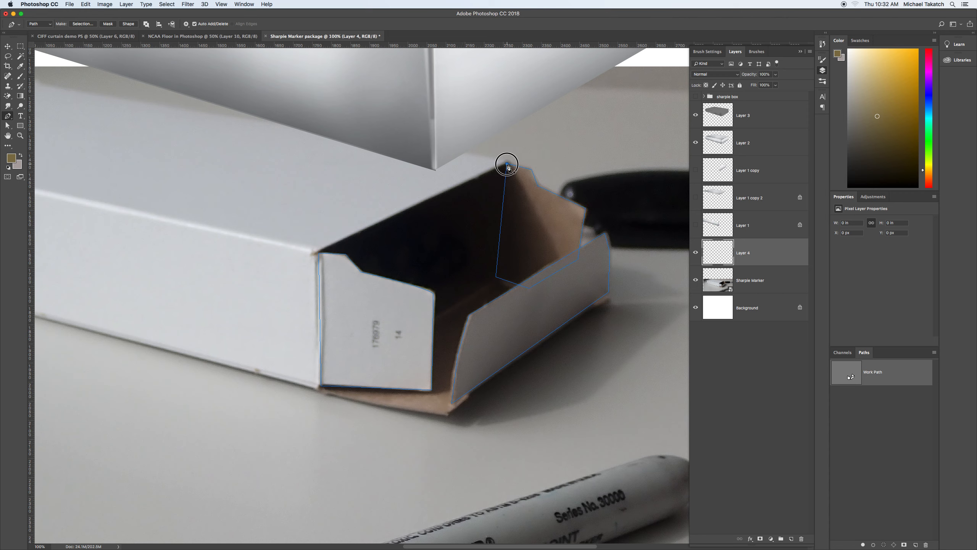
click(319, 253)
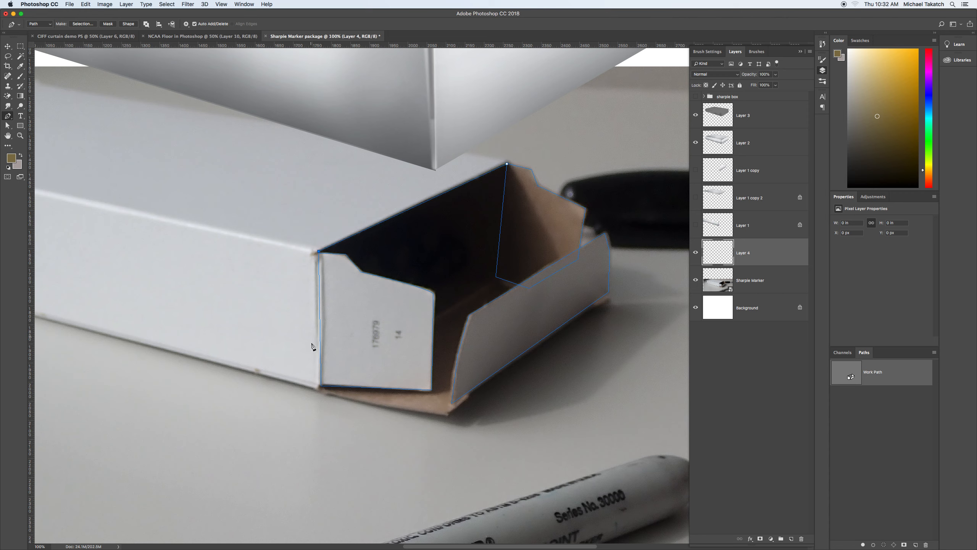
click(321, 385)
click(505, 269)
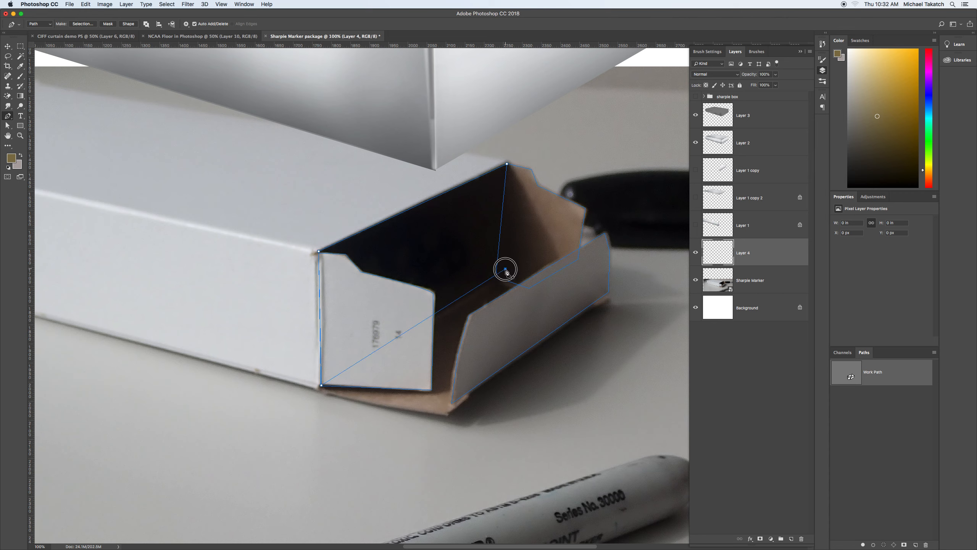
click(507, 164)
click(8, 126)
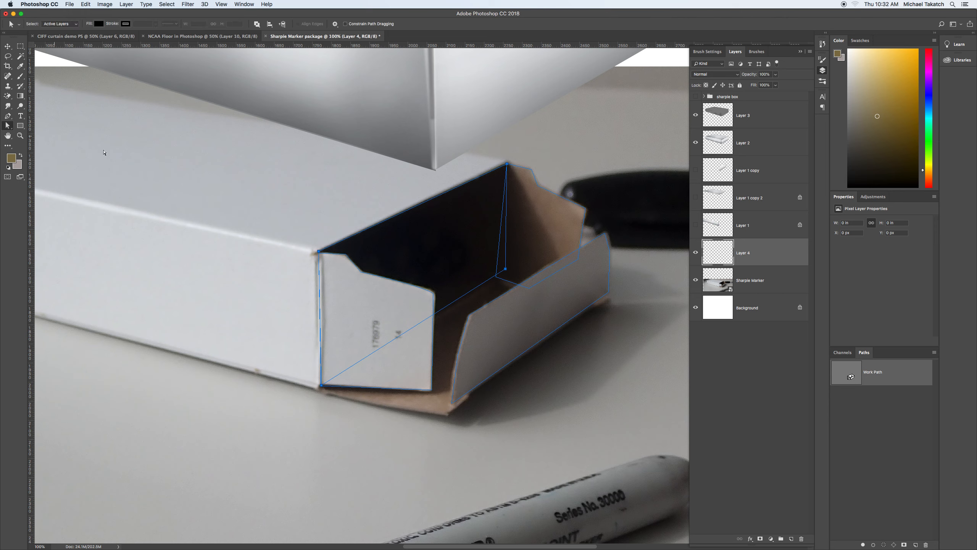
click(505, 270)
drag(505, 270, 495, 276)
click(154, 172)
Step: Trace the box's bottom flap as a closed path and check its near corner with the Direct Selection tool
click(7, 116)
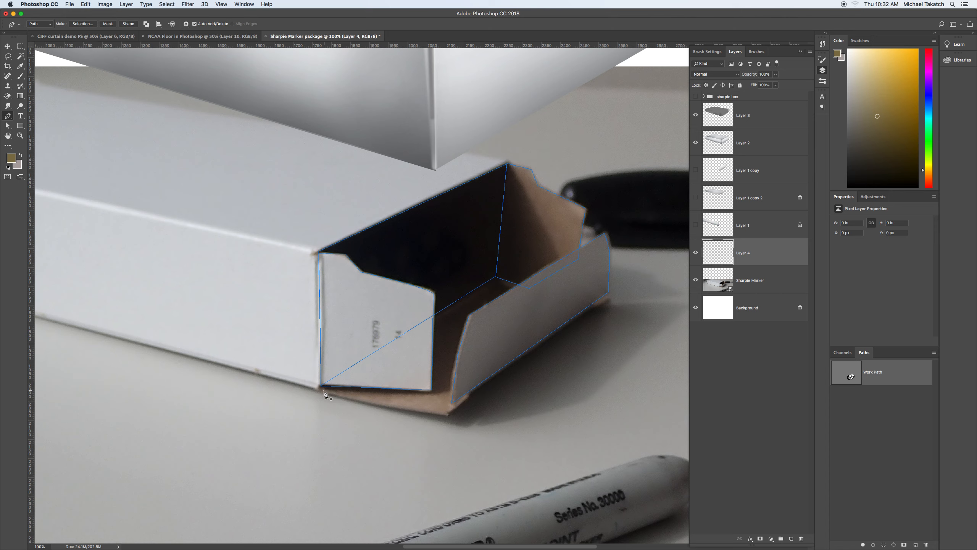
click(447, 415)
click(612, 299)
click(495, 276)
click(320, 389)
click(6, 127)
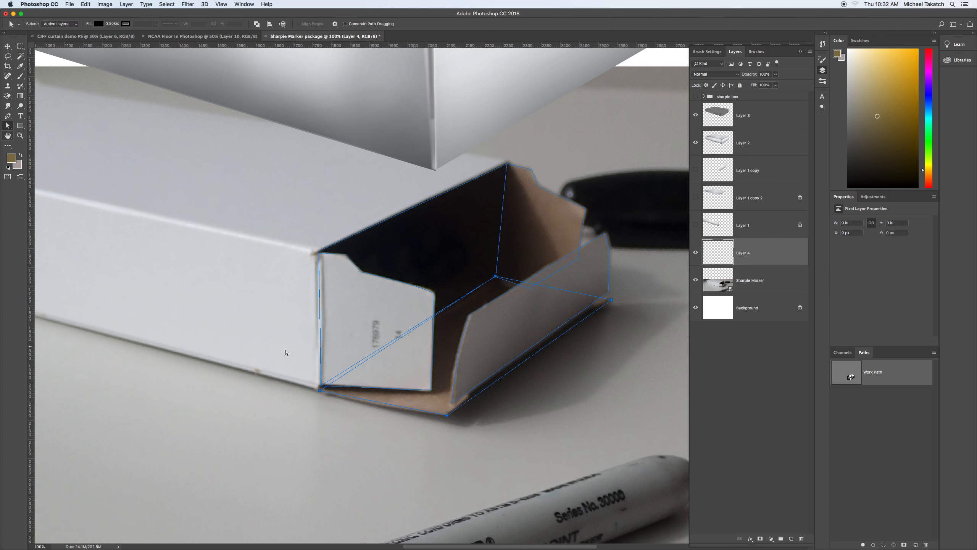
click(319, 388)
click(320, 389)
Step: Save the work path under the name "tabs"
double_click(883, 375)
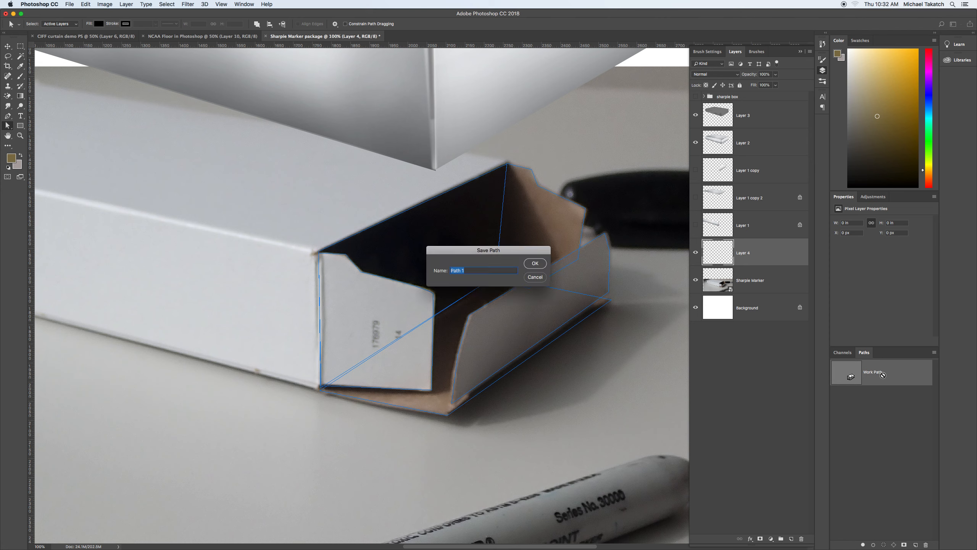
text(tabs)
click(546, 264)
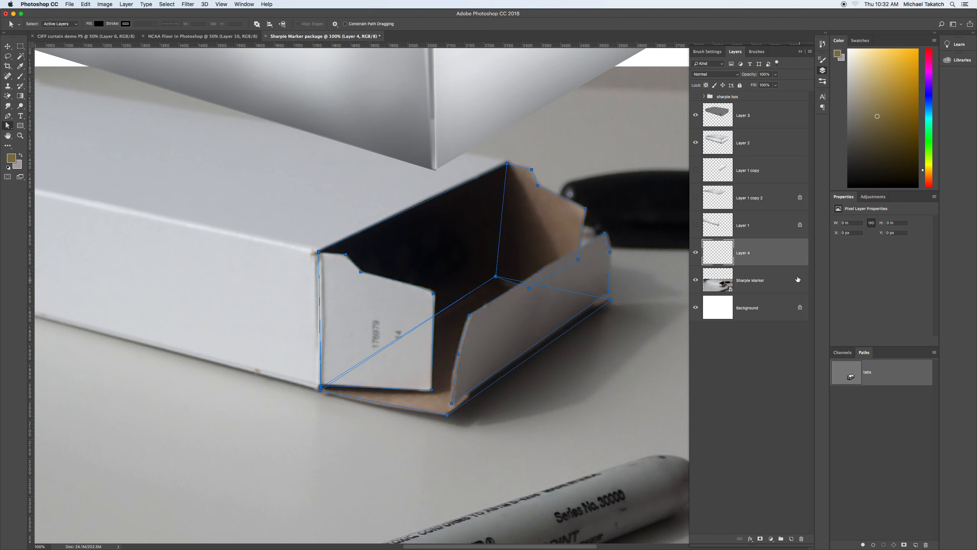
Step: With Layer 3 active, select all the tabs outlines and move them onto the drawn box's end face, matching its upper near corner
click(771, 115)
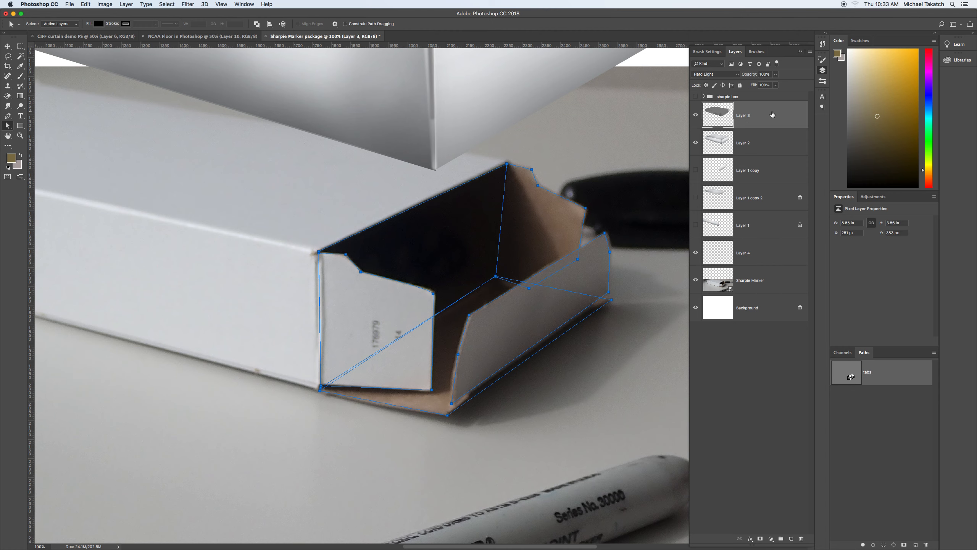
drag(600, 141, 584, 221)
key(super+r)
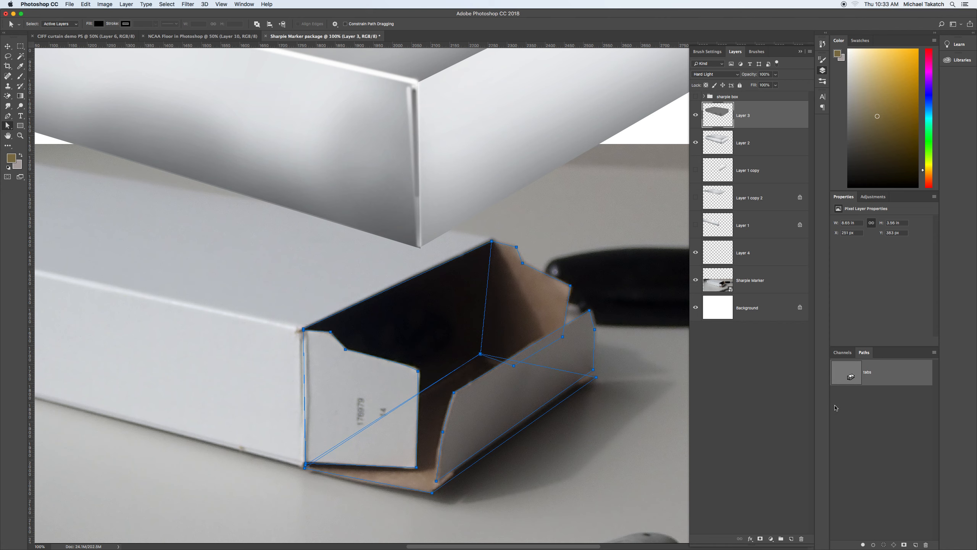
click(862, 416)
click(851, 373)
click(335, 316)
drag(239, 227, 643, 520)
drag(547, 372, 565, 264)
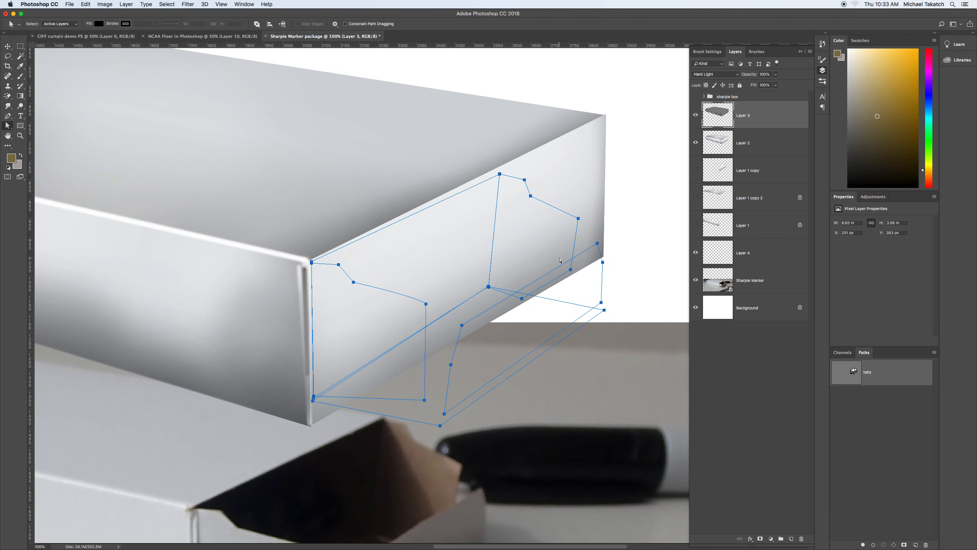
Step: Enlarge the selected tabs outlines with Free Transform and distort their upper corners to follow the slope of the box's end face
key(super+t)
drag(604, 174, 523, 165)
key(super+r)
drag(581, 150, 628, 145)
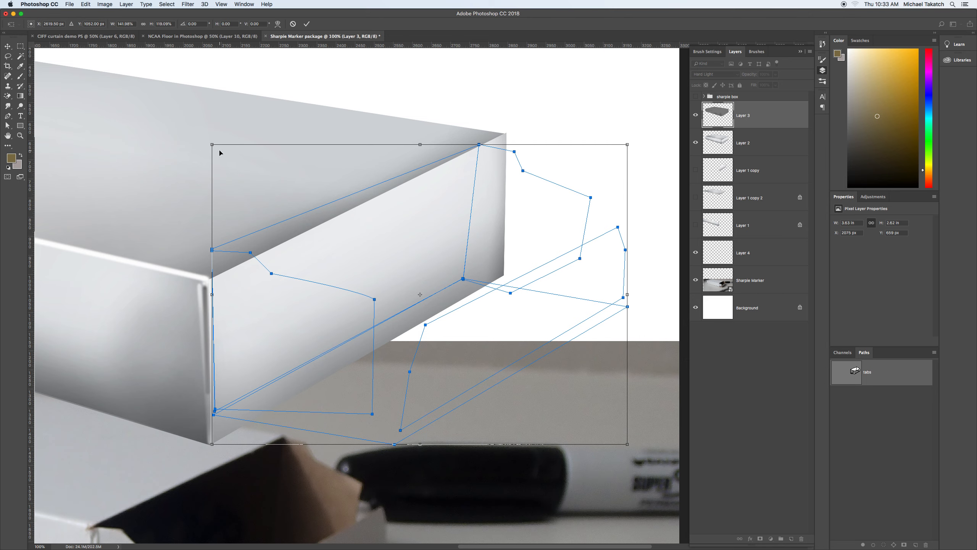
drag(213, 147, 208, 190)
drag(627, 150, 644, 111)
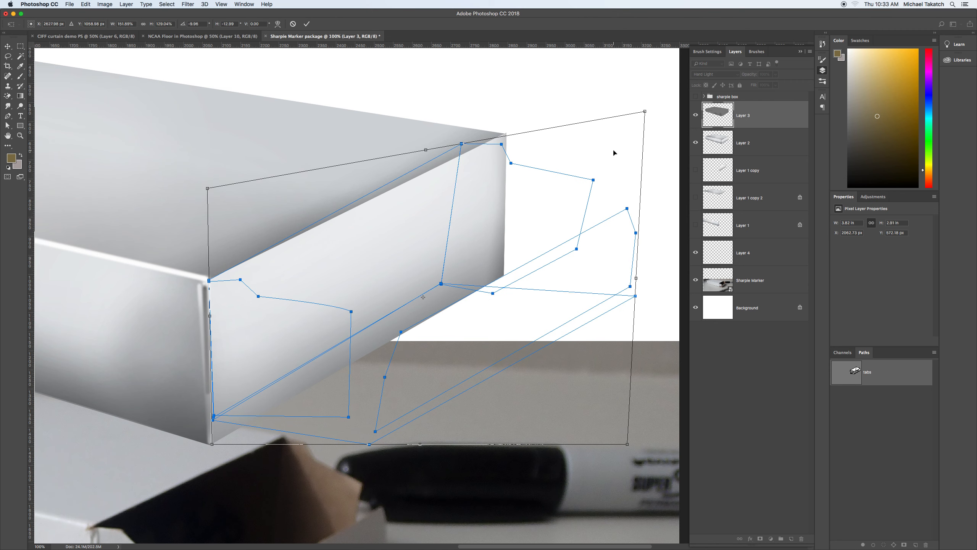
Step: Stretch the outlines' corners further so the opening outline meets the end face's upper corners, and apply the transform
key(super+minus)
drag(571, 173, 628, 163)
drag(450, 394, 447, 411)
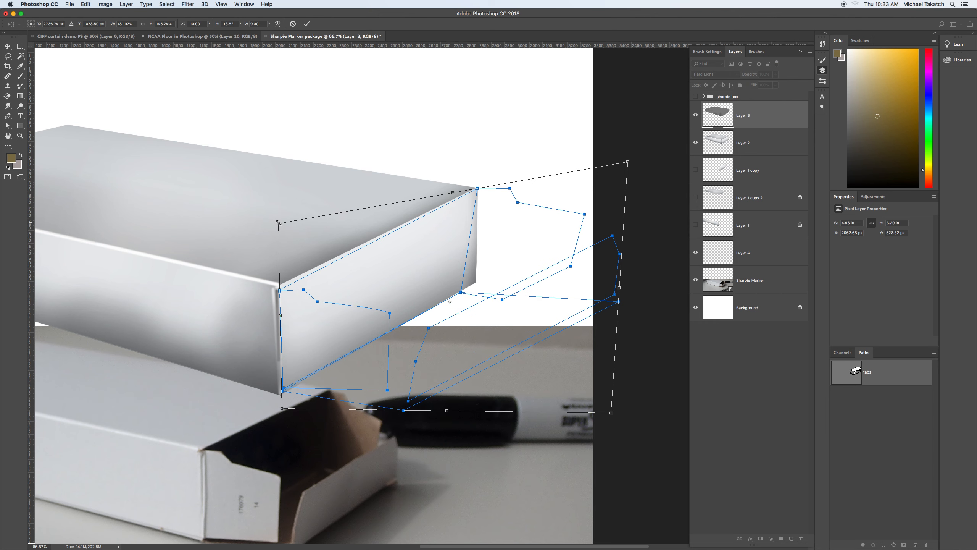
drag(278, 224, 275, 222)
drag(628, 163, 631, 161)
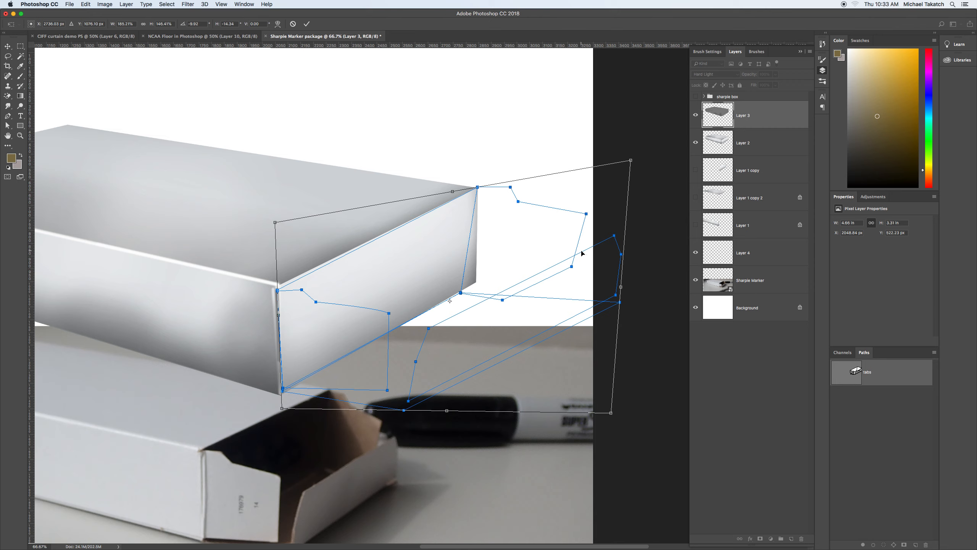
key(Return)
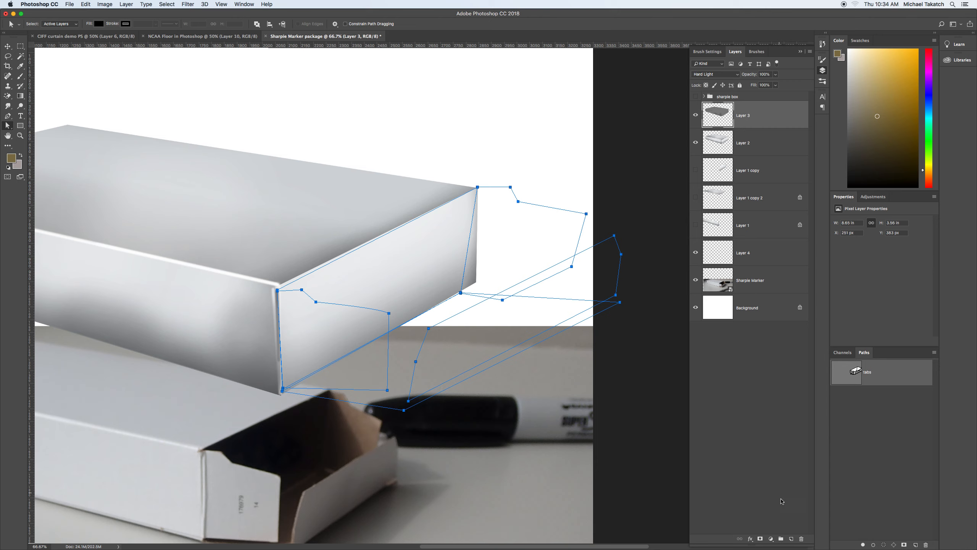
Step: Create a new layer and fill the tabs path's opening outline with near-black sampled from the photographed box's interior
click(795, 536)
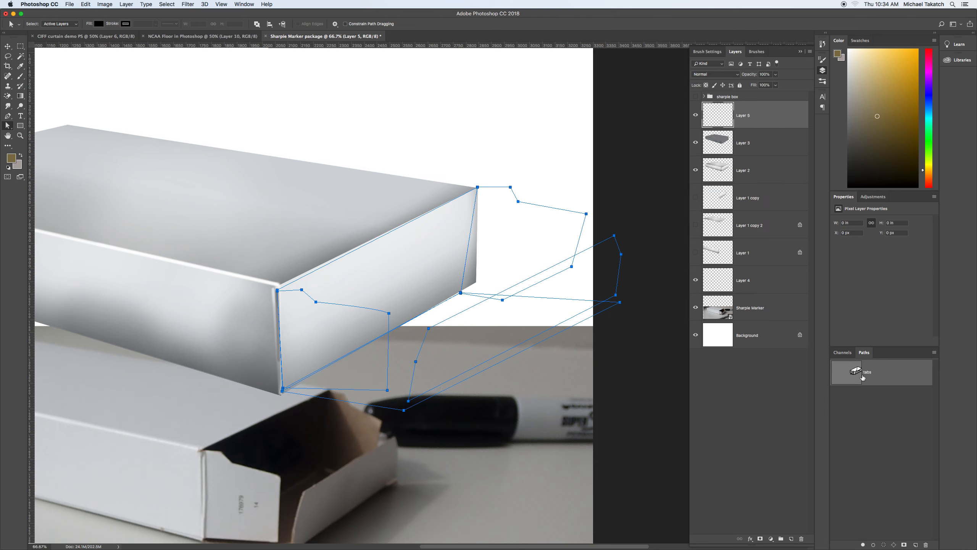
click(876, 405)
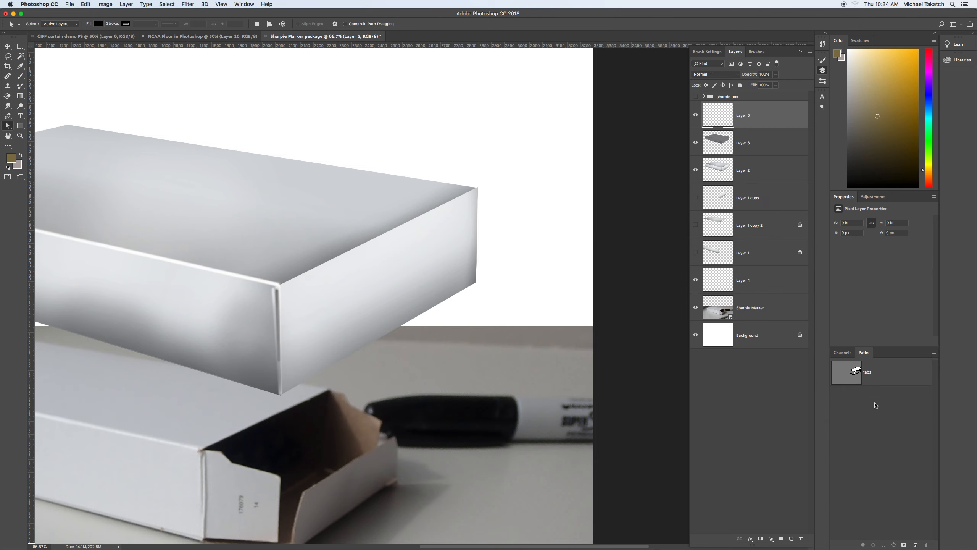
click(879, 377)
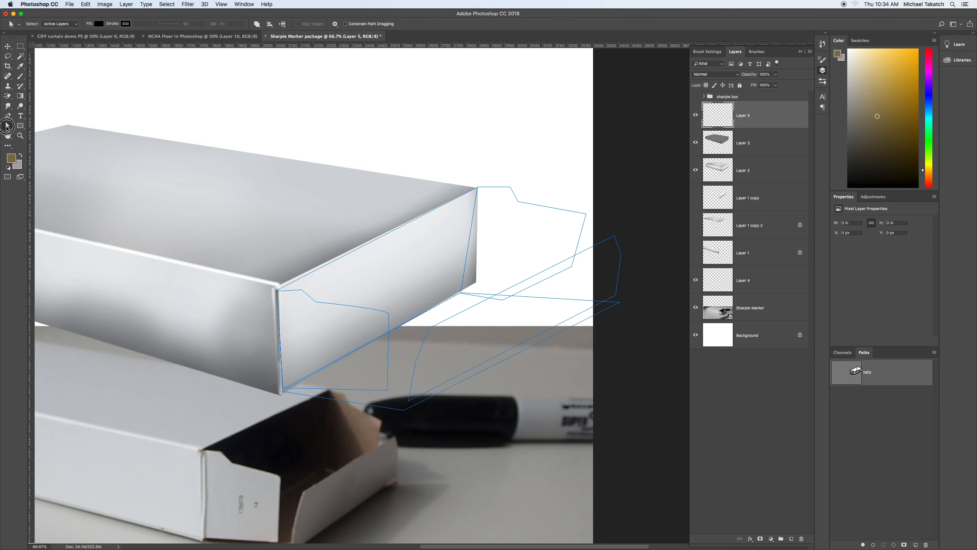
click(6, 126)
click(47, 125)
key(i)
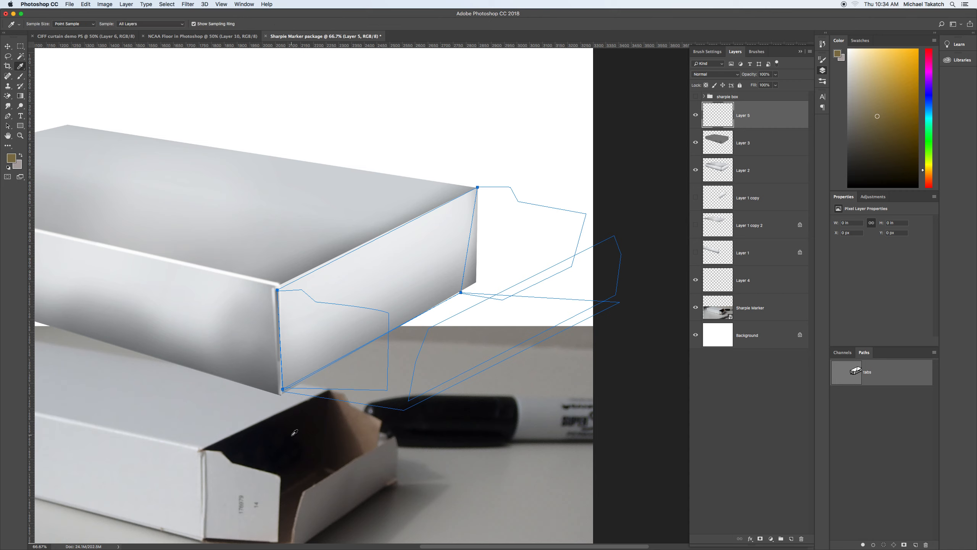
click(291, 430)
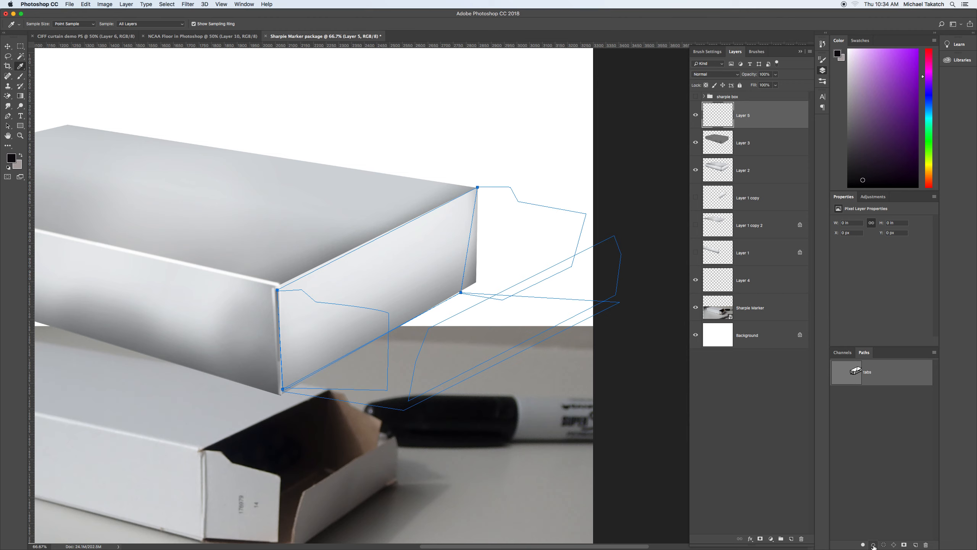
click(864, 545)
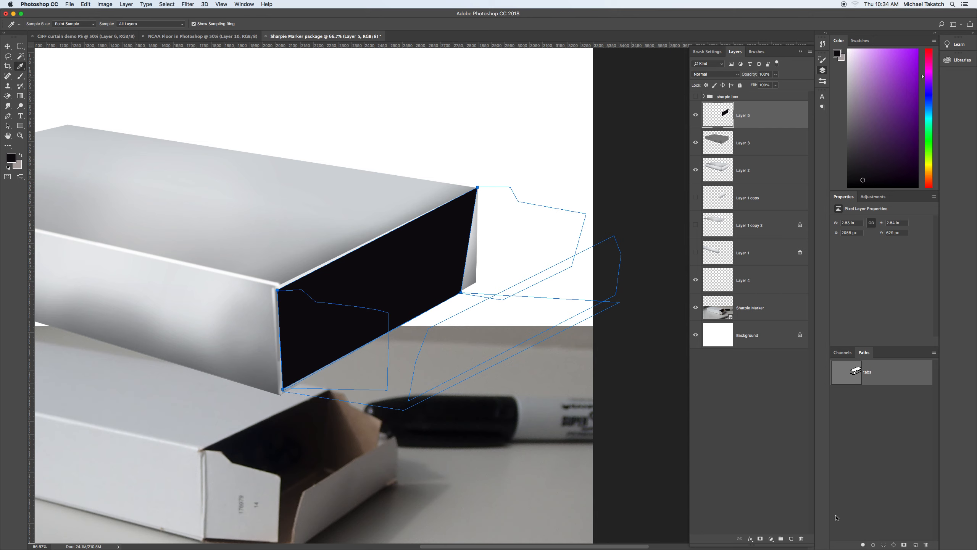
Step: Fill the far side flap's outline with brown sampled from the photographed box's far flap, and hide the path outlines to check it
key(v)
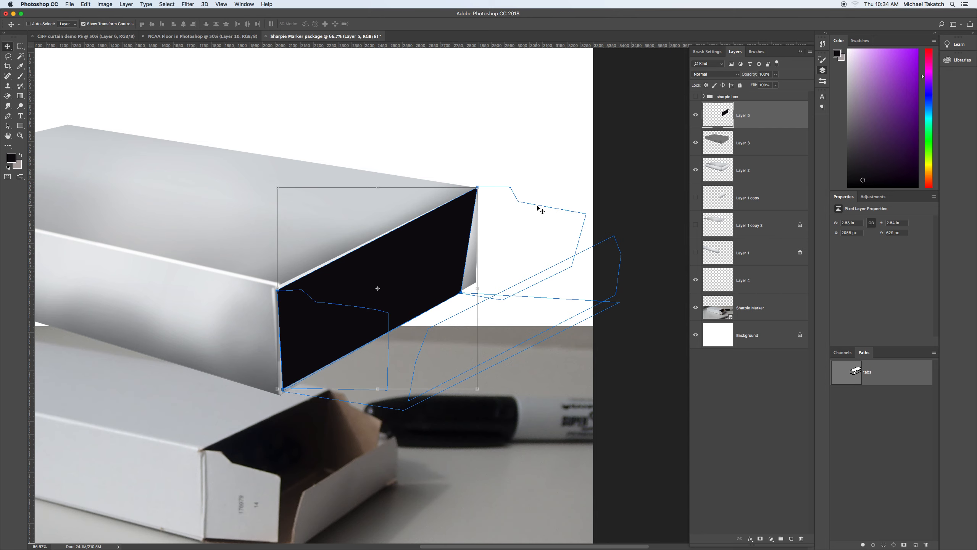
click(8, 125)
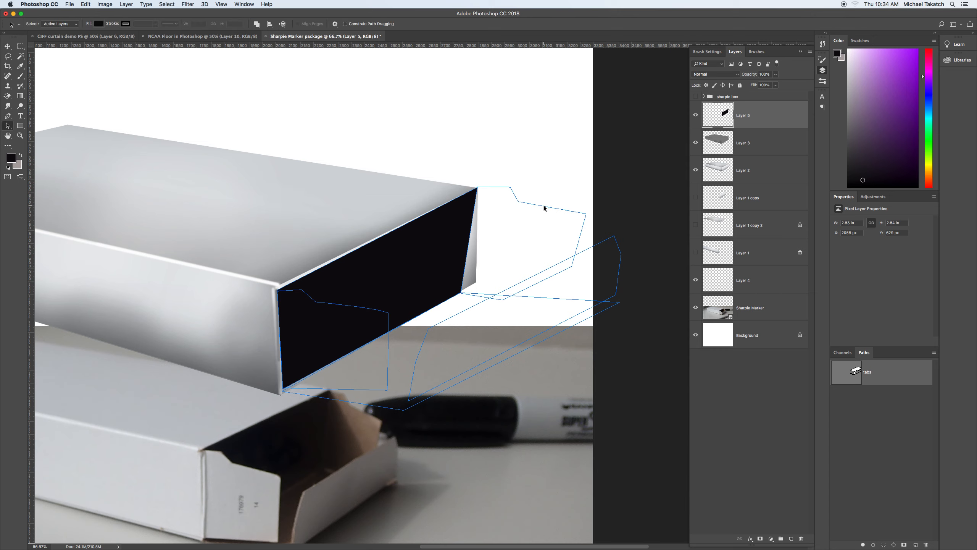
key(i)
click(360, 416)
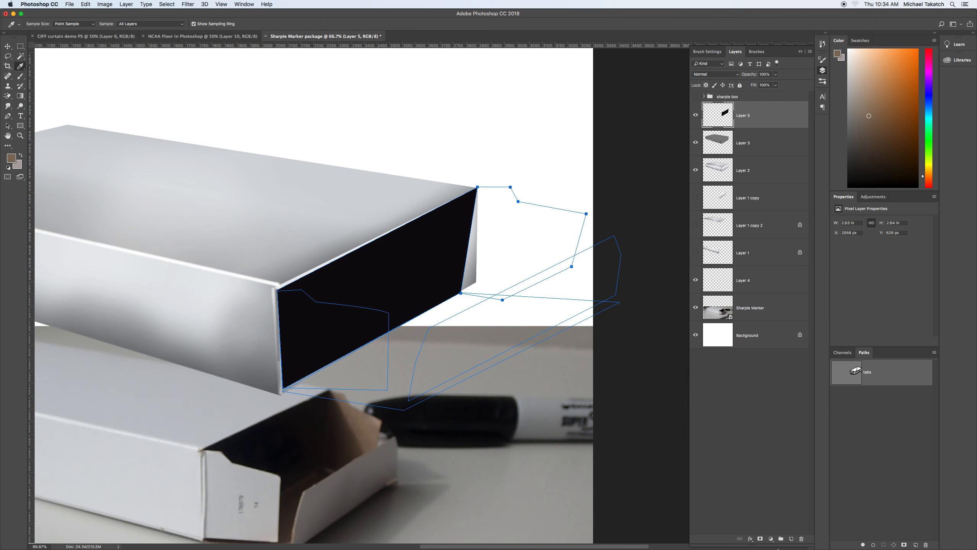
click(864, 544)
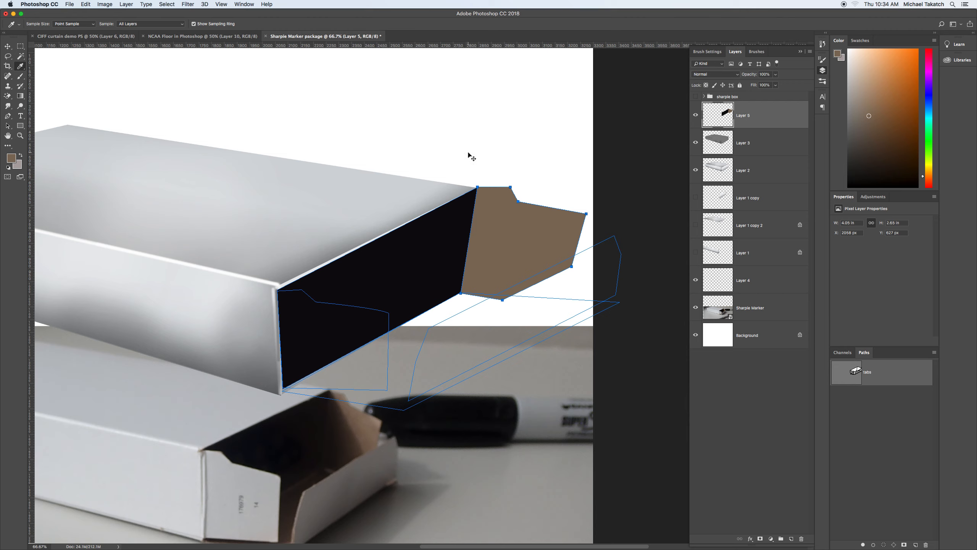
key(super+h)
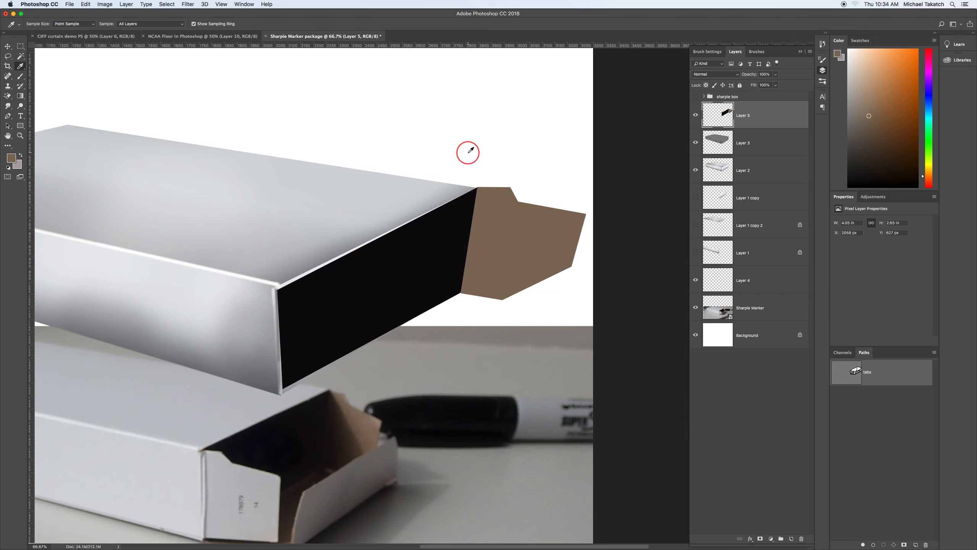
Step: Fill the bottom flap's outline with the lighter brown sampled from the photographed box's bottom flap
key(v)
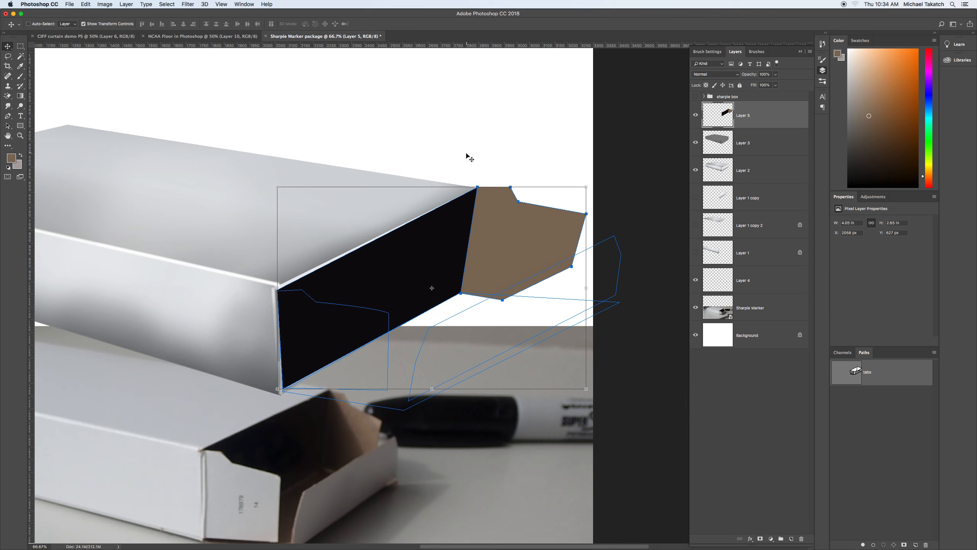
click(8, 125)
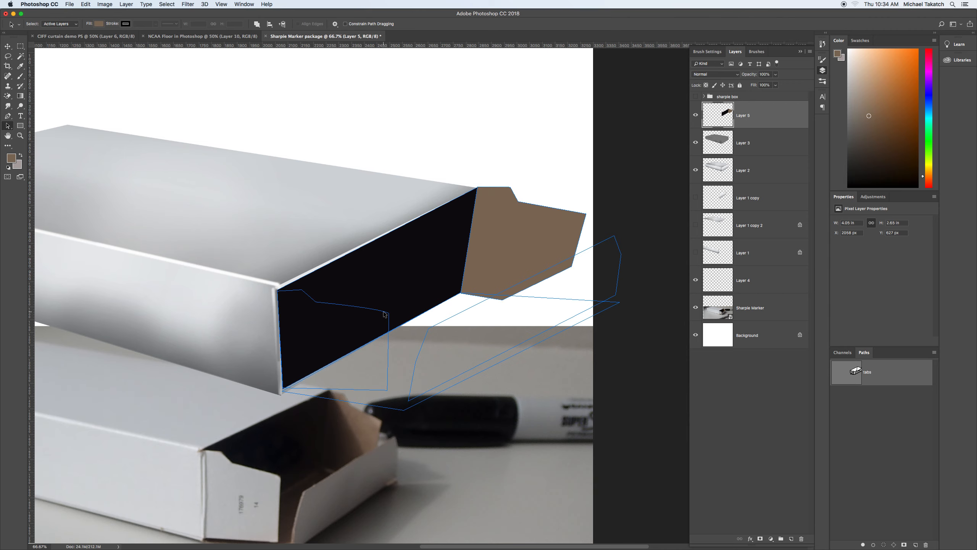
click(389, 409)
scroll(352, 424, down, 3)
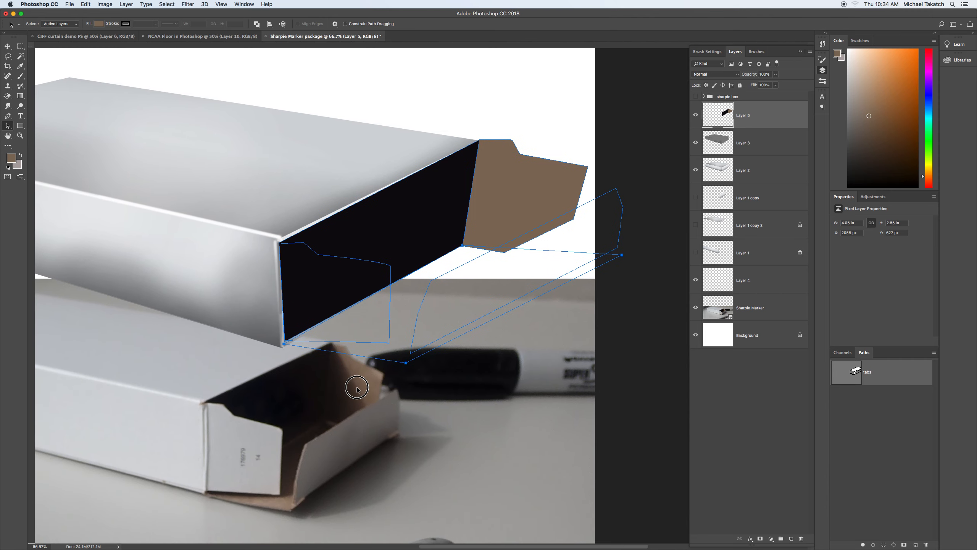
key(i)
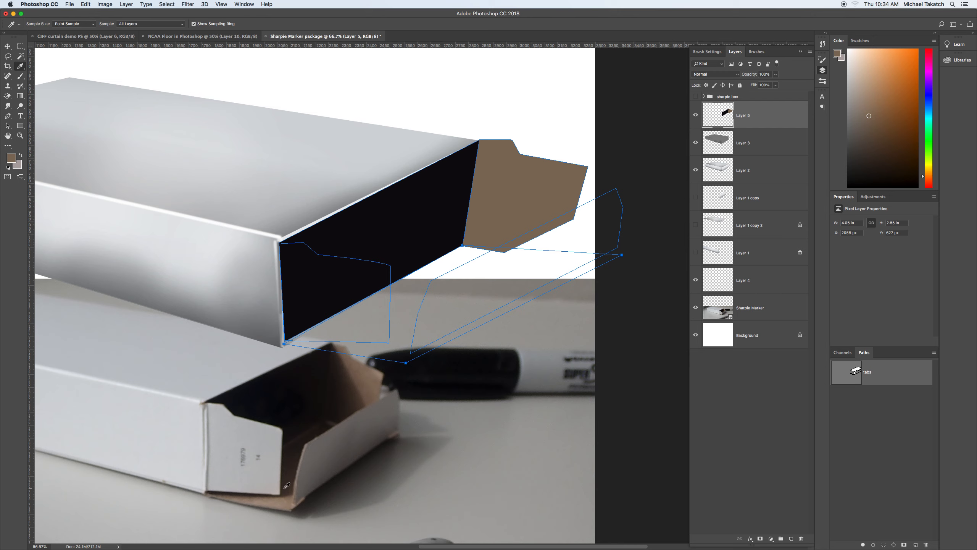
click(286, 499)
click(283, 500)
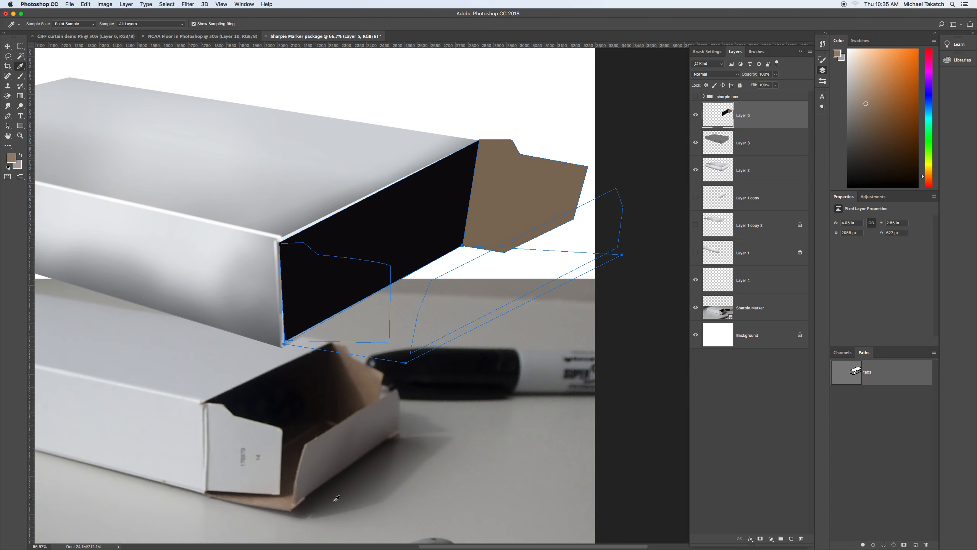
click(863, 545)
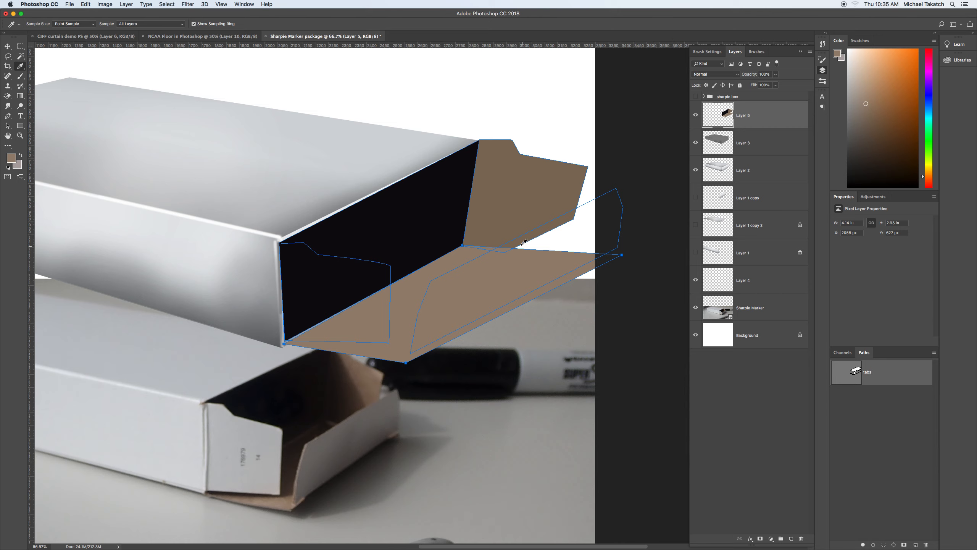
Step: Create another new layer and fill the near side flap's outline with light gray sampled from the photographed near flap
click(792, 539)
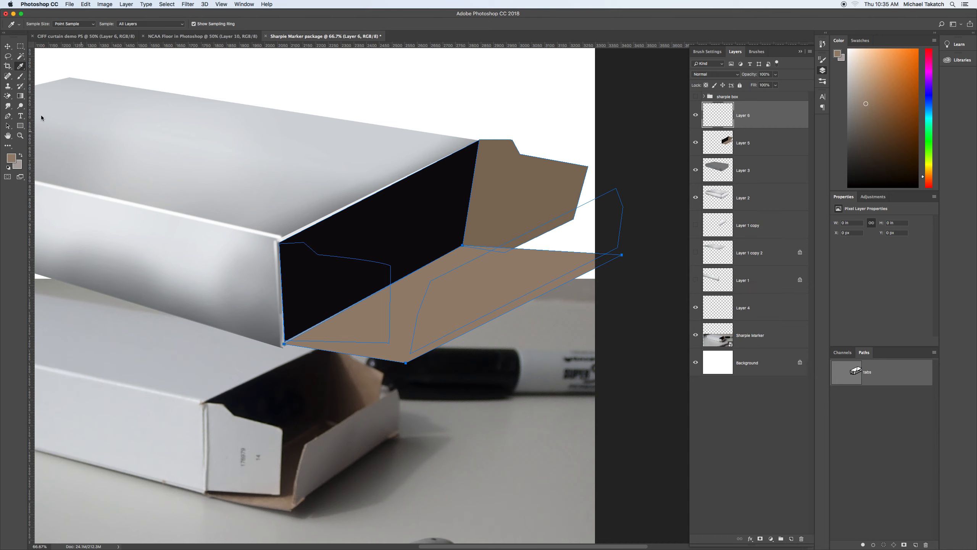
click(8, 126)
click(312, 86)
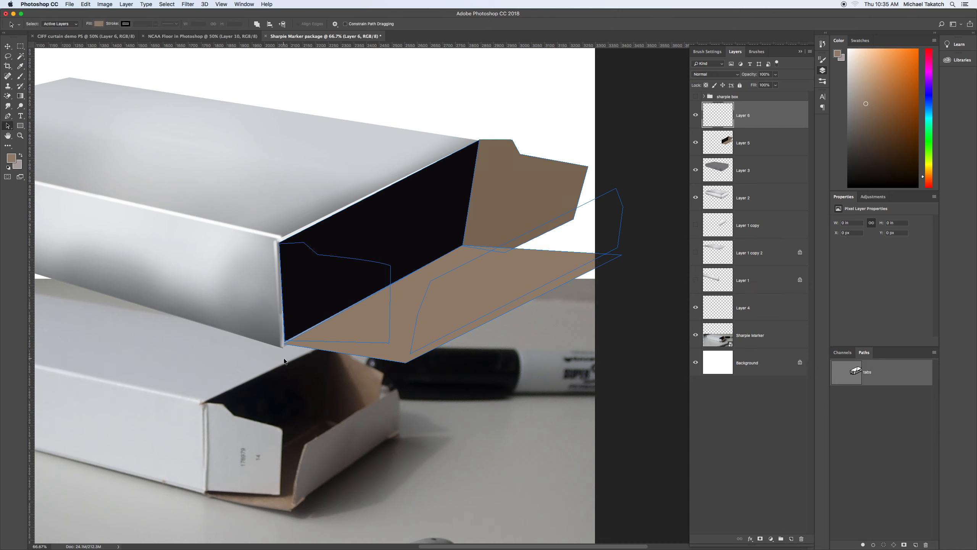
click(322, 253)
key(i)
click(234, 431)
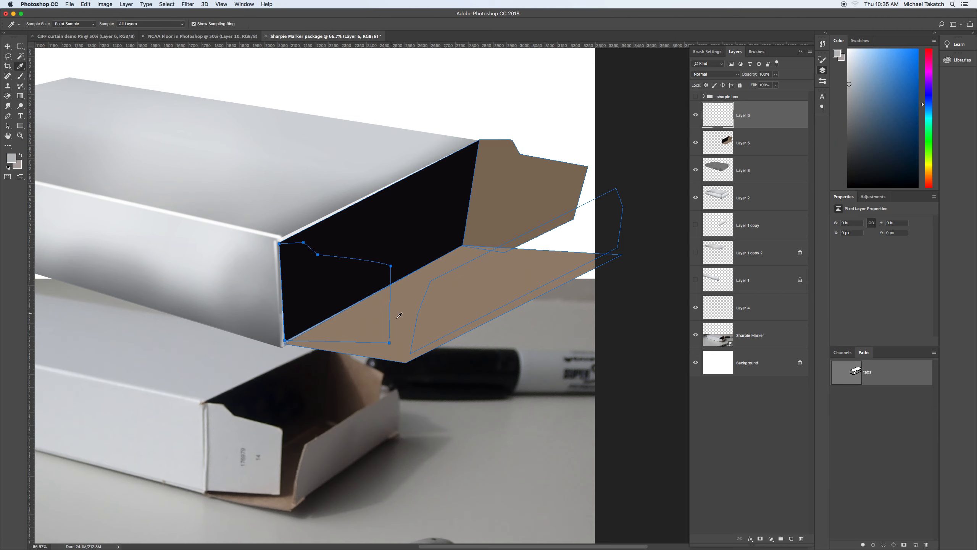
click(863, 545)
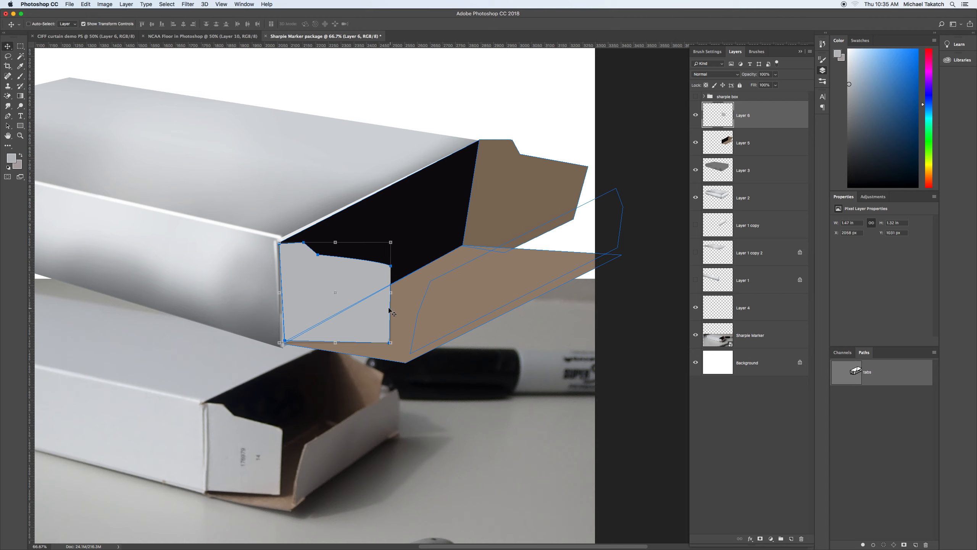
Step: Fill the long upright front flap's outline with dark gray sampled from the photo, and refill it with a slightly lighter sampled gray
click(8, 126)
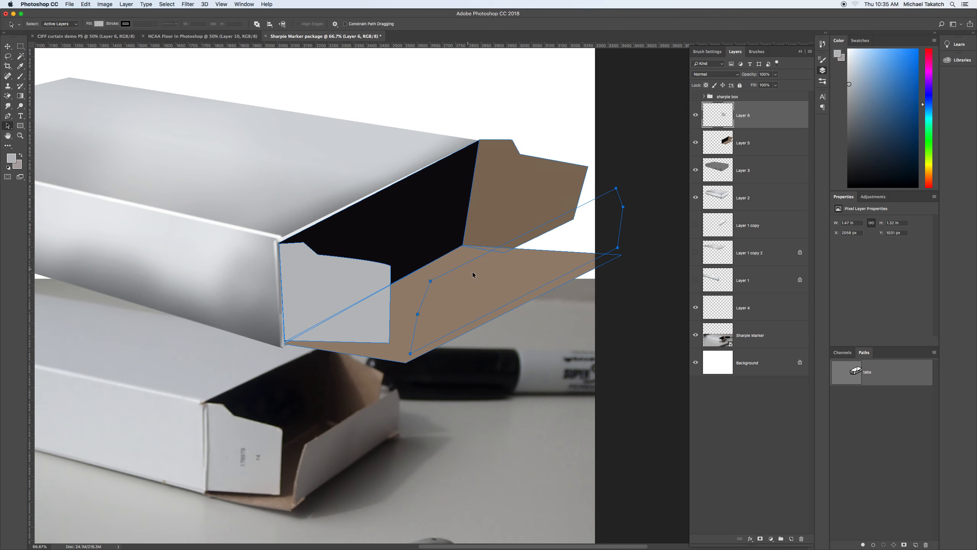
key(i)
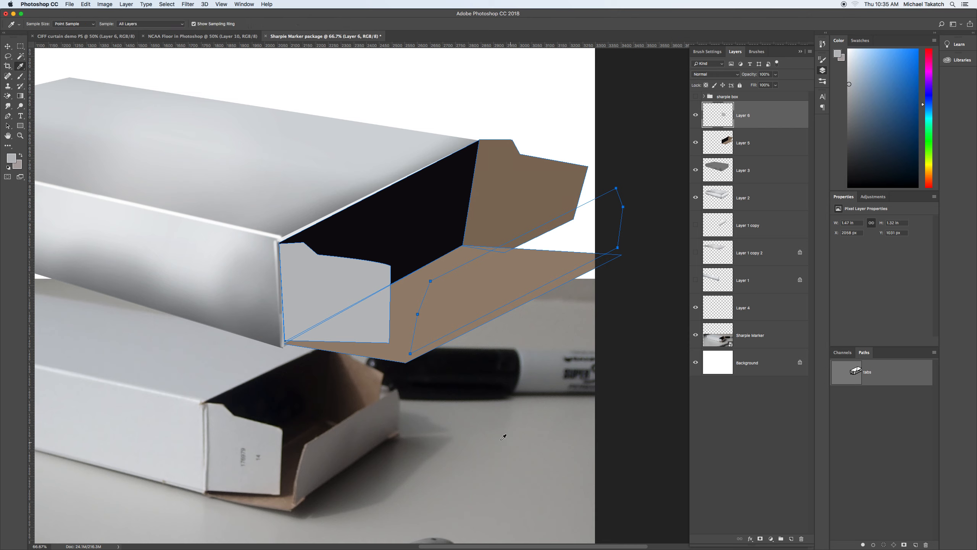
click(352, 434)
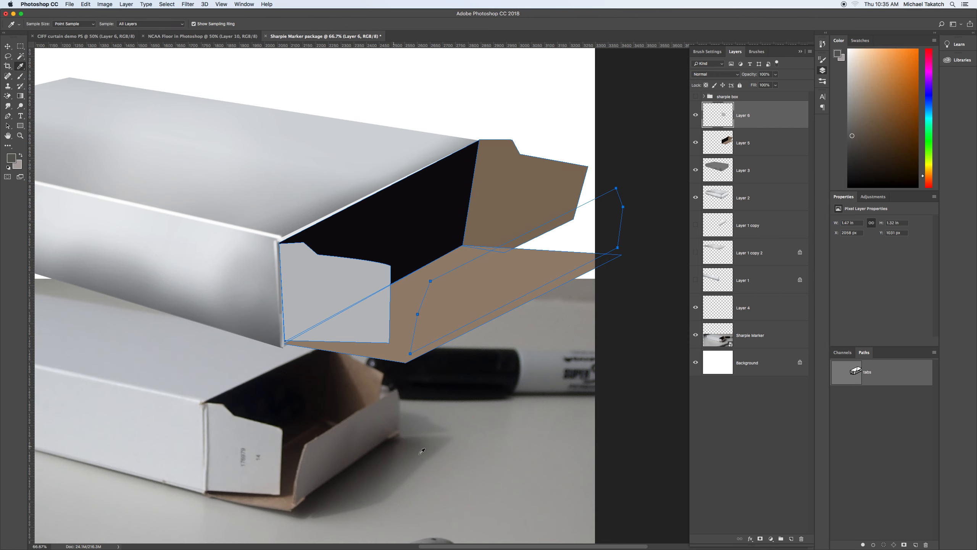
click(863, 545)
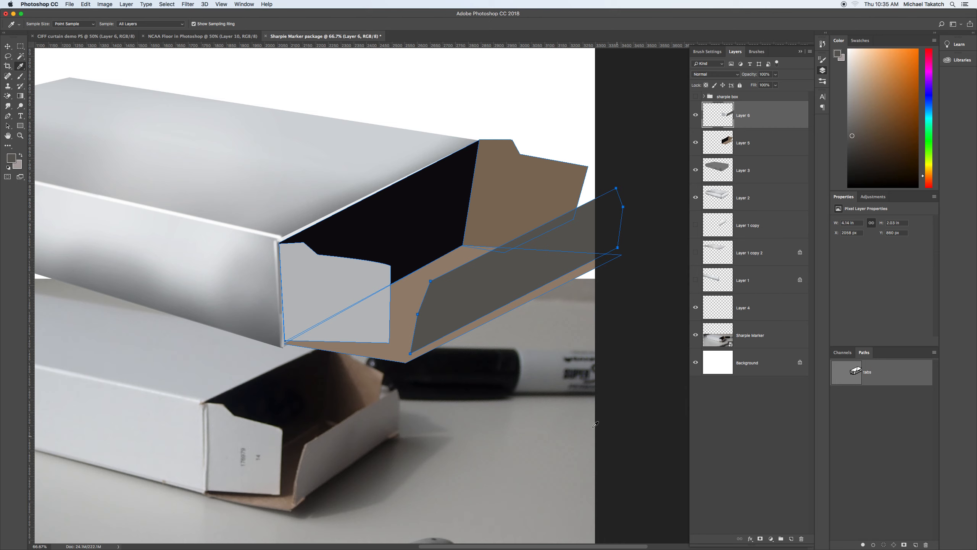
click(528, 462)
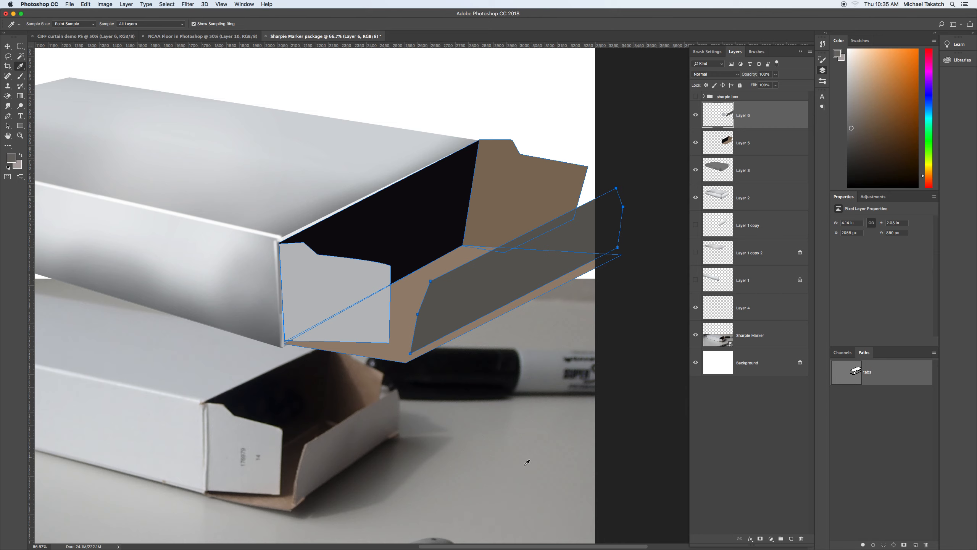
click(864, 545)
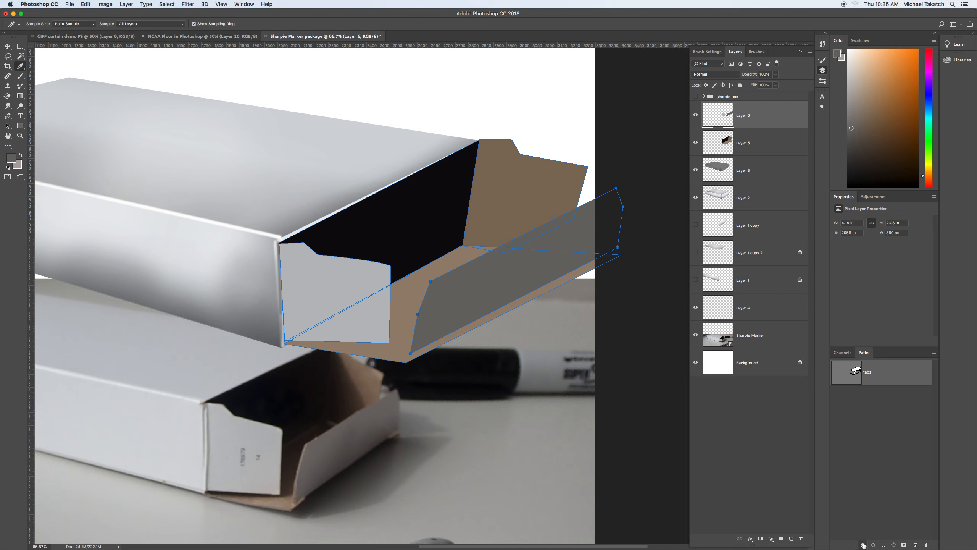
Step: Toggle Layer 6's visibility to check the gray flaps, and deselect the tabs path
click(9, 47)
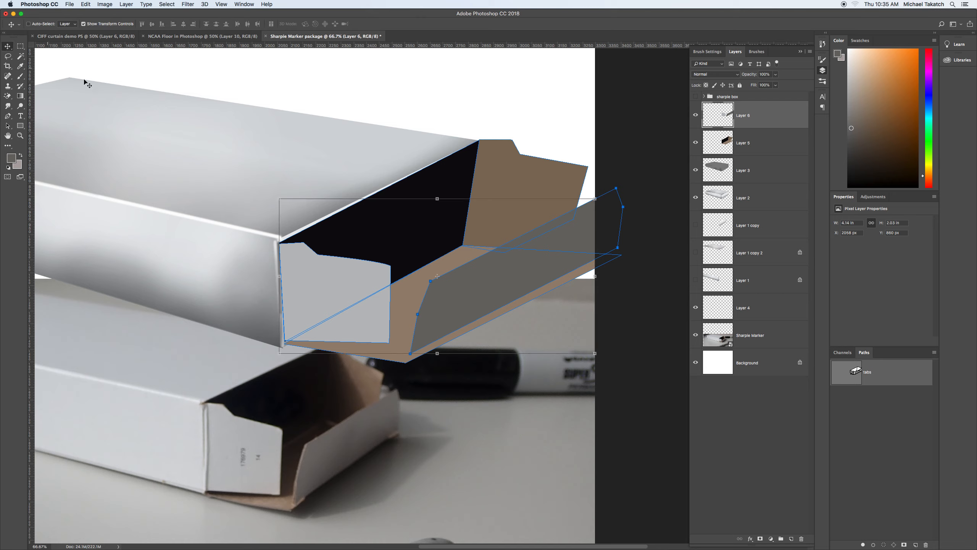
click(696, 117)
click(697, 116)
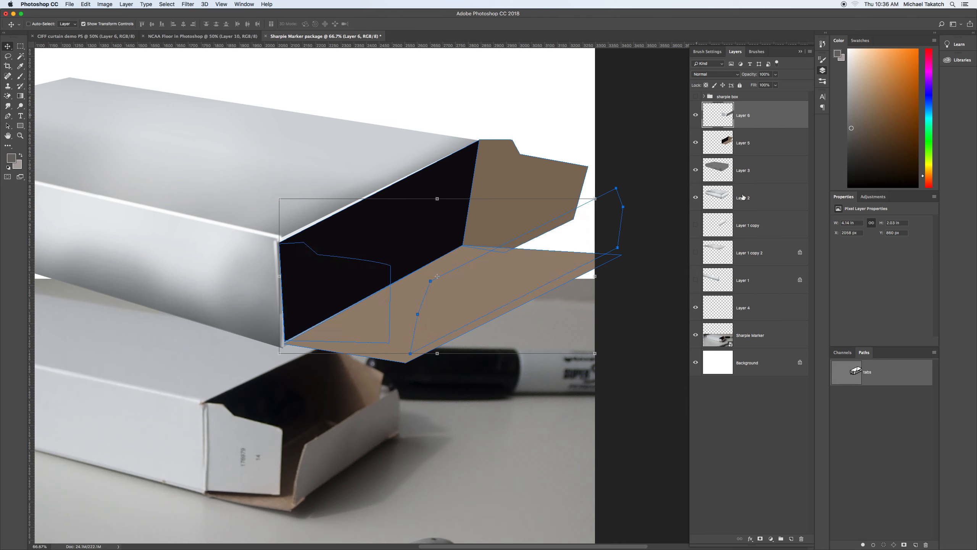
click(890, 414)
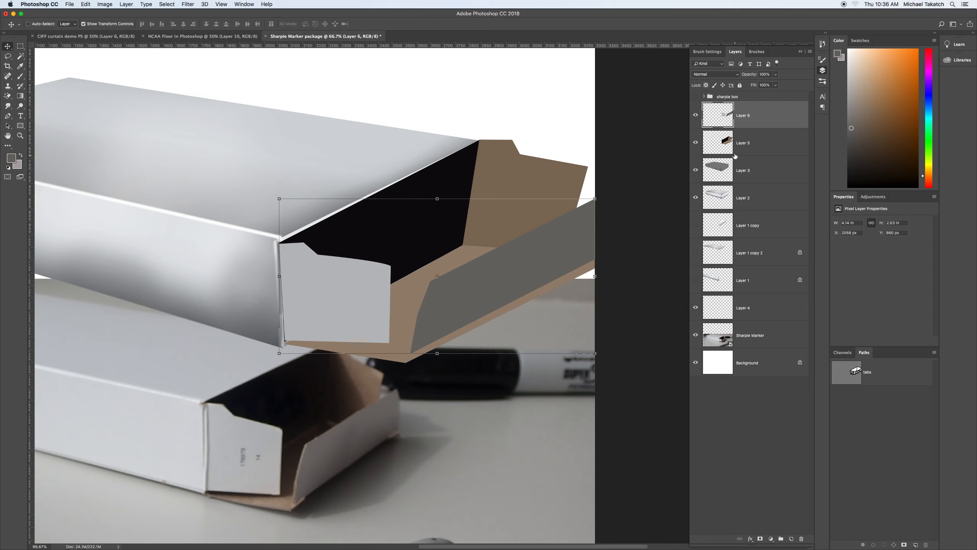
Step: Hide Layer 6, lock Layer 5's transparent pixels and choose the Burn tool for shading the brown flaps
click(696, 115)
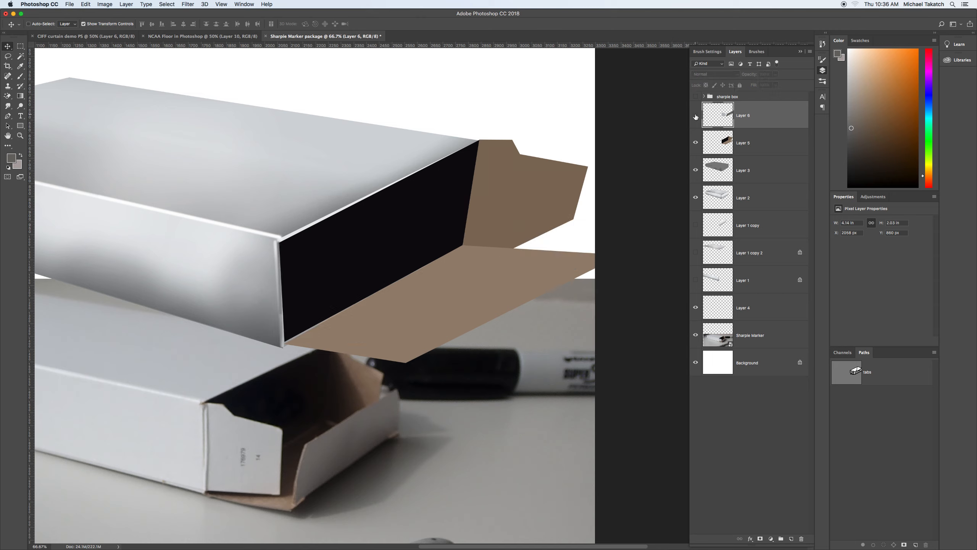
click(696, 143)
click(696, 143)
click(768, 145)
click(705, 85)
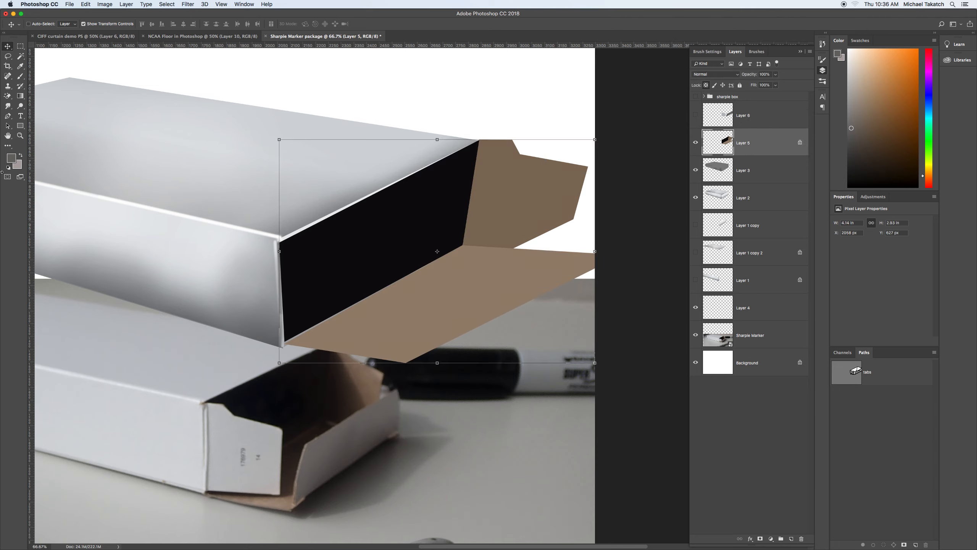
click(21, 106)
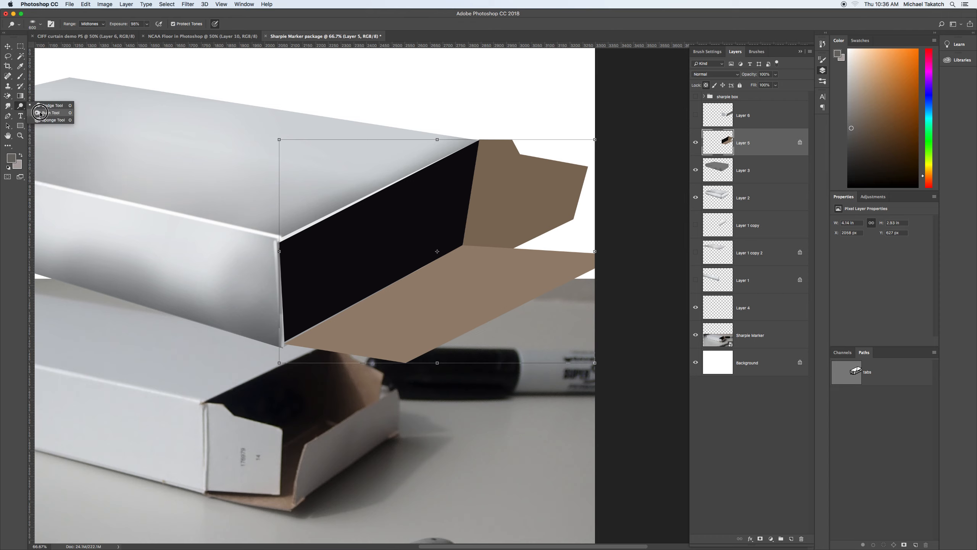
mouse_move(469, 191)
mouse_down()
mouse_move(480, 159)
mouse_move(488, 195)
mouse_up()
key(super+z)
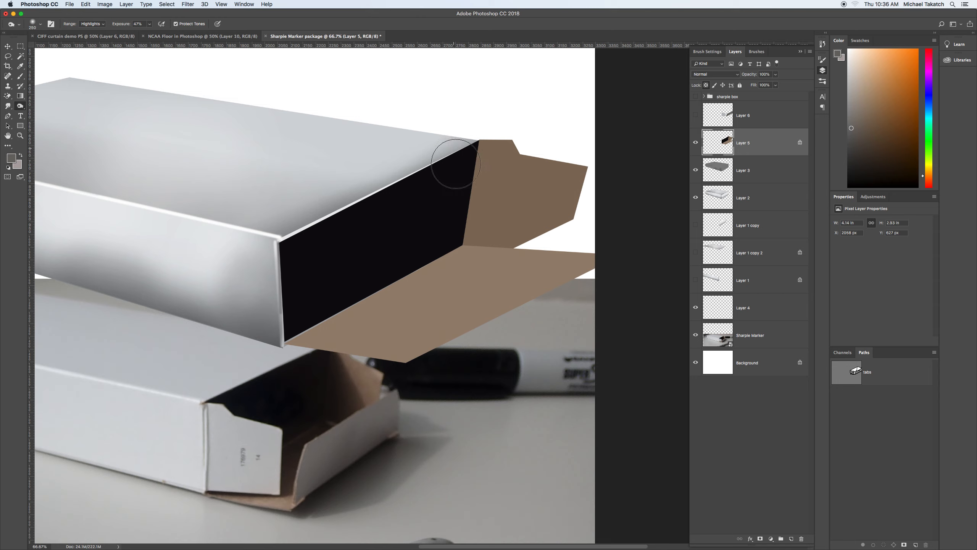
shift+click(502, 273)
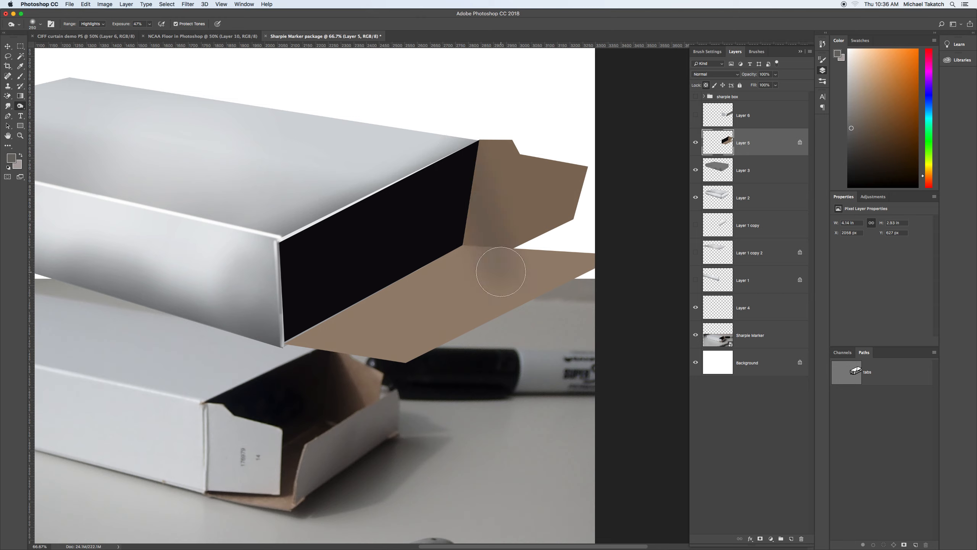
key(super+z)
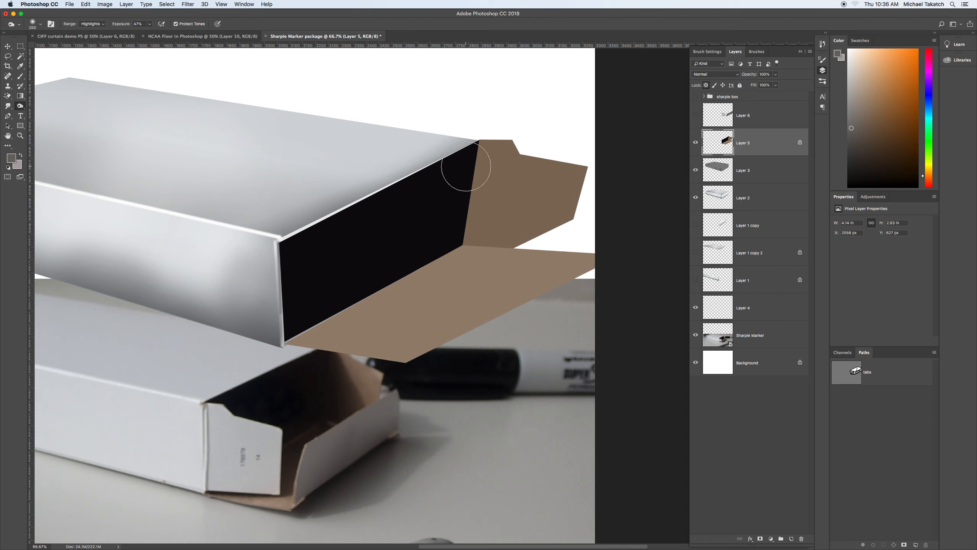
Step: Burn a narrow shadow along the back flap's fold beside the box opening with a smaller brush
key(bracketleft)
key(bracketleft)
key(bracketleft)
key(bracketleft)
shift+click(491, 236)
mouse_move(477, 170)
mouse_down()
mouse_move(472, 241)
mouse_move(465, 231)
mouse_move(490, 248)
mouse_up()
click(479, 155)
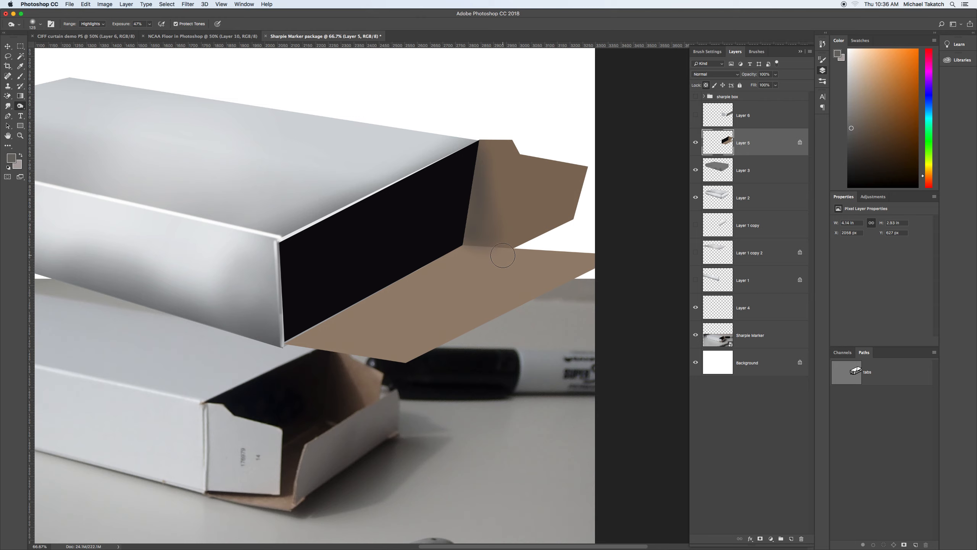
Step: Sample the back flap's brown and brush it softly where the back flap meets the bottom flap, undoing the stroke along the opening
key(i)
click(539, 197)
key(b)
key(bracketright)
key(bracketright)
key(bracketright)
key(bracketright)
key(bracketright)
key(bracketright)
key(bracketright)
key(bracketright)
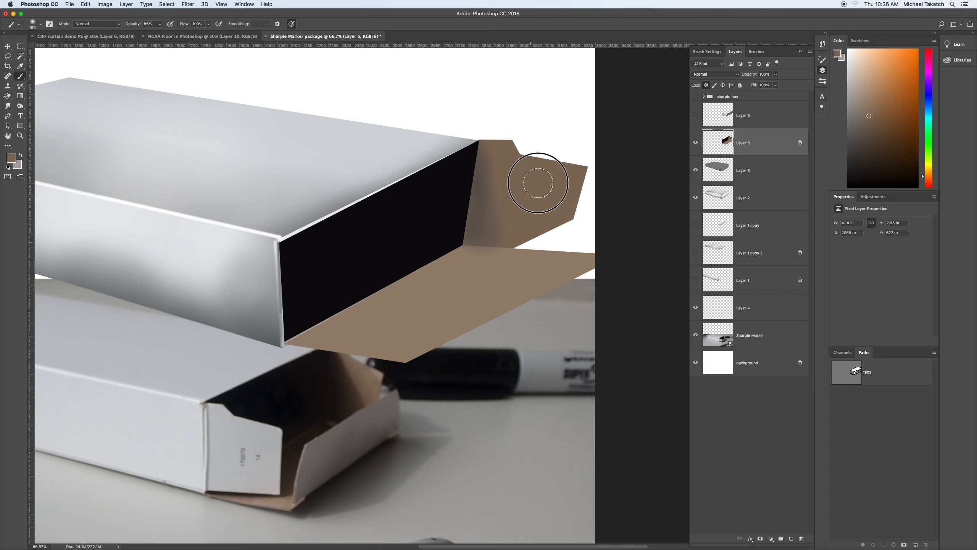
click(498, 255)
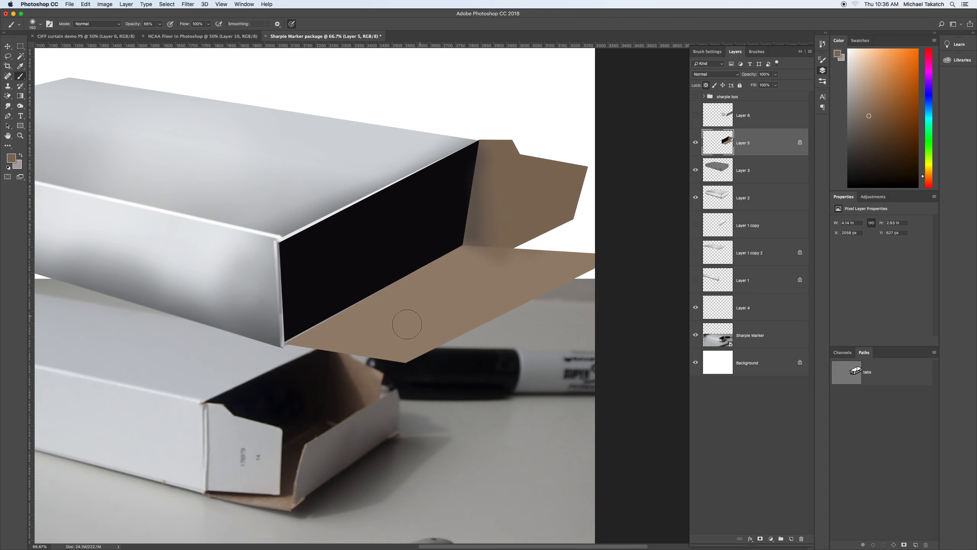
mouse_move(339, 312)
mouse_down()
mouse_move(428, 286)
mouse_move(411, 301)
mouse_up()
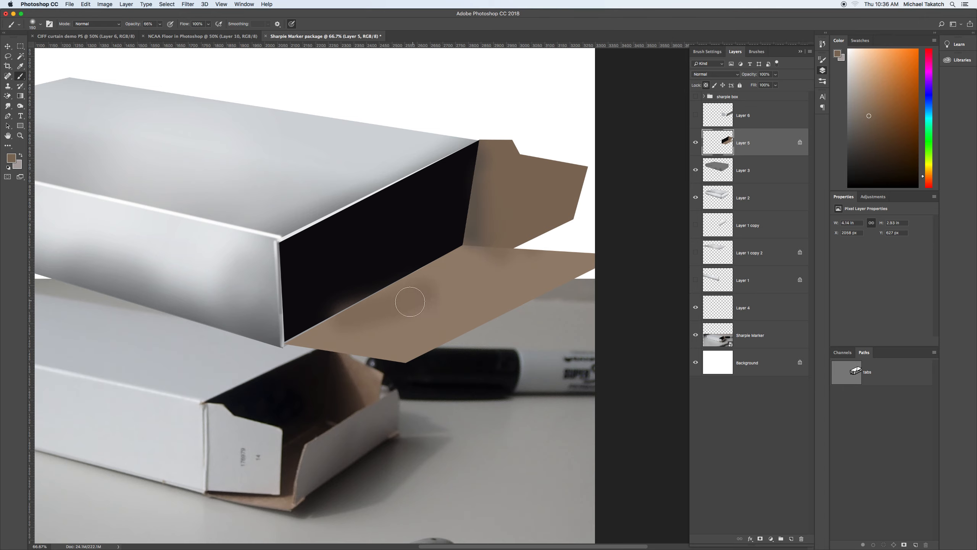
key(super+z)
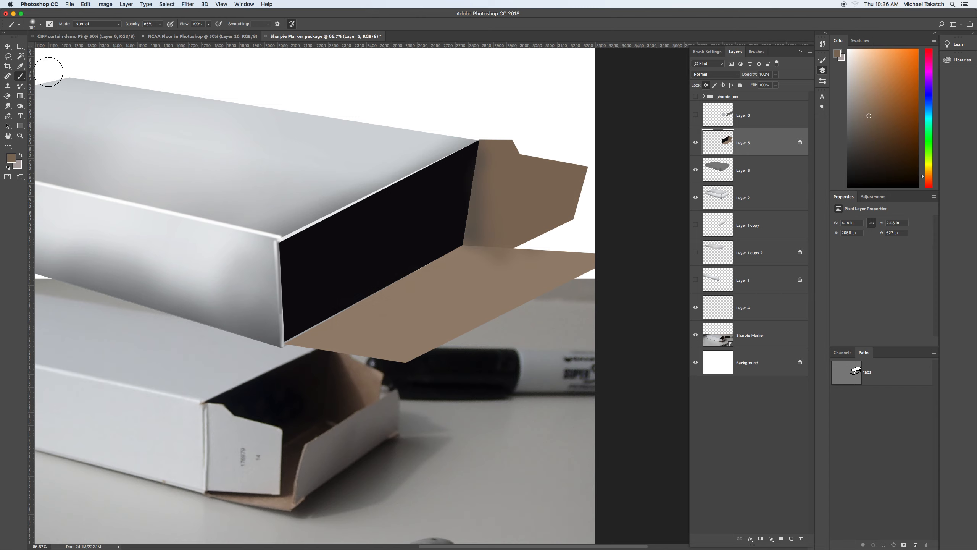
Step: Select the brown flaps with the Magic Wand and brush the sampled brown along the bottom flap's inner edge
click(20, 56)
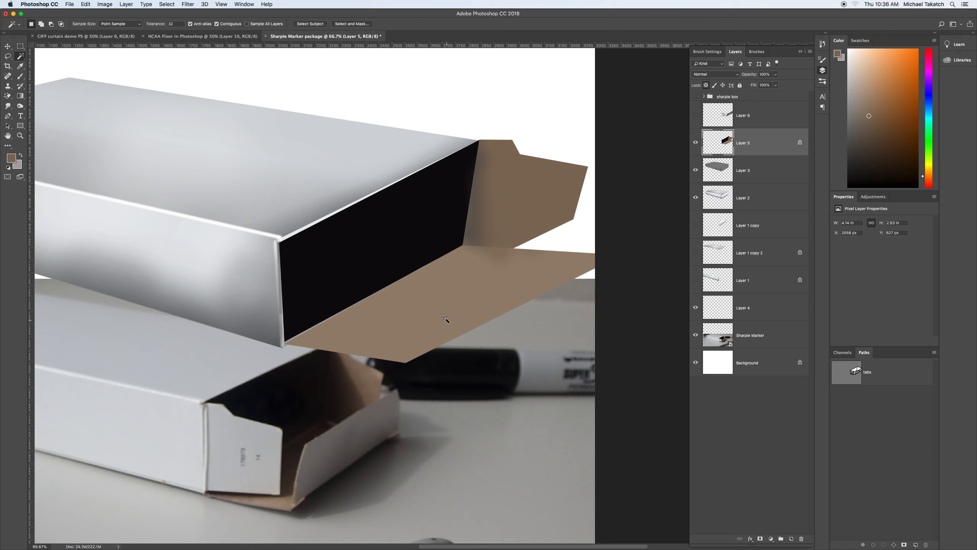
click(430, 303)
key(b)
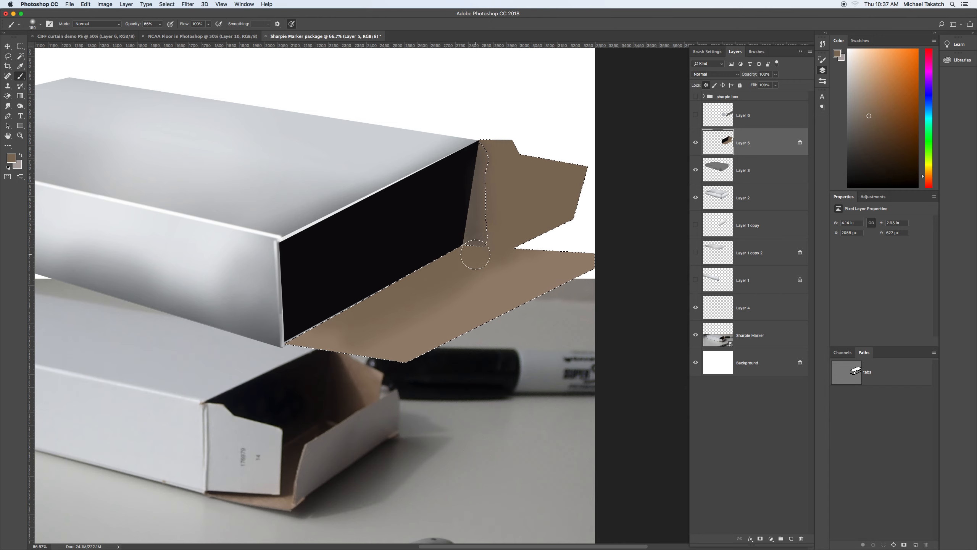
Step: Brush a darker brown at 34% opacity along the bottom flap's inner edge, extend the selection over the back flap's fold and shade it too
key(d)
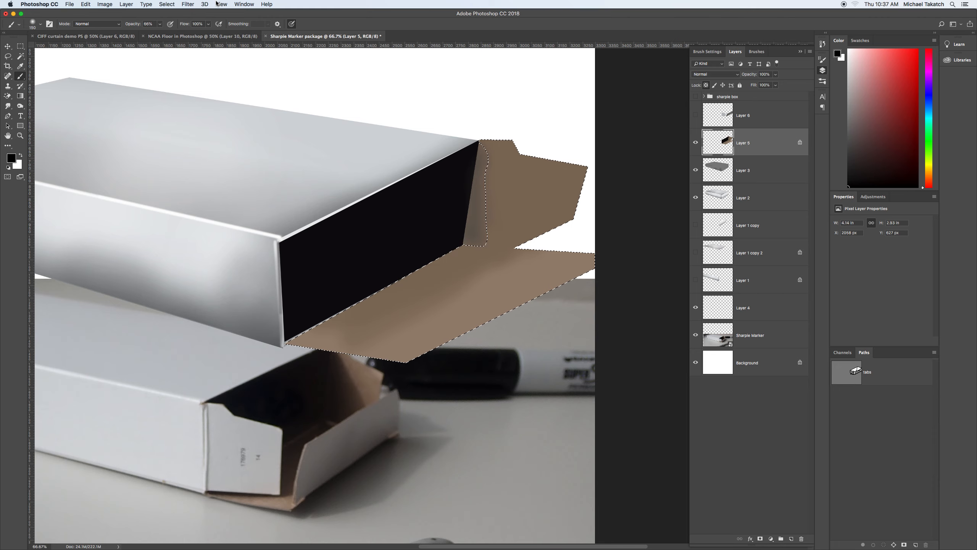
click(160, 24)
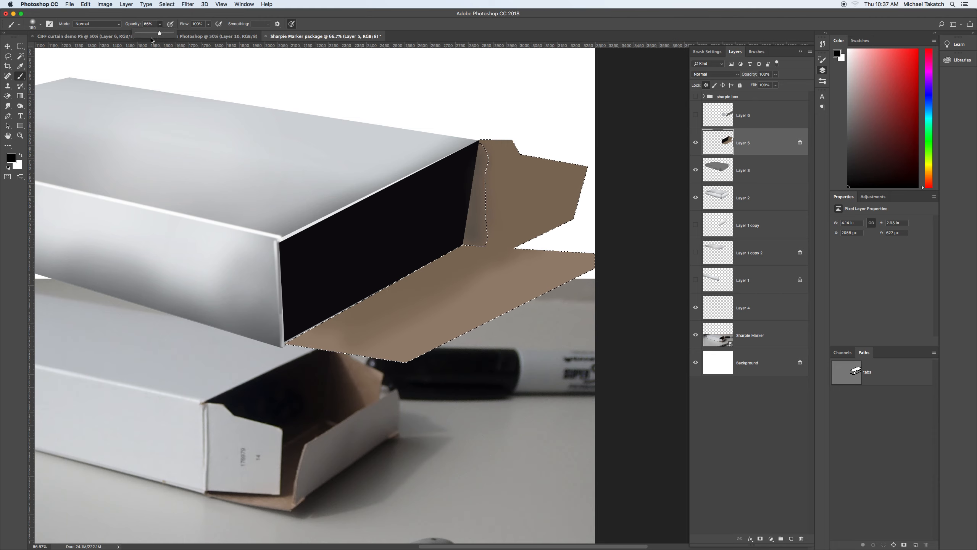
drag(318, 317, 395, 286)
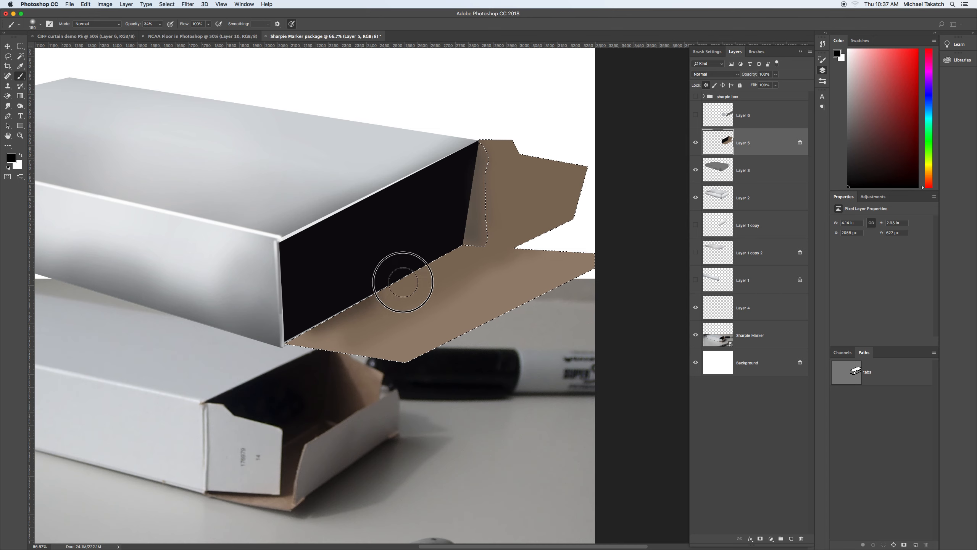
key(i)
click(444, 287)
click(14, 159)
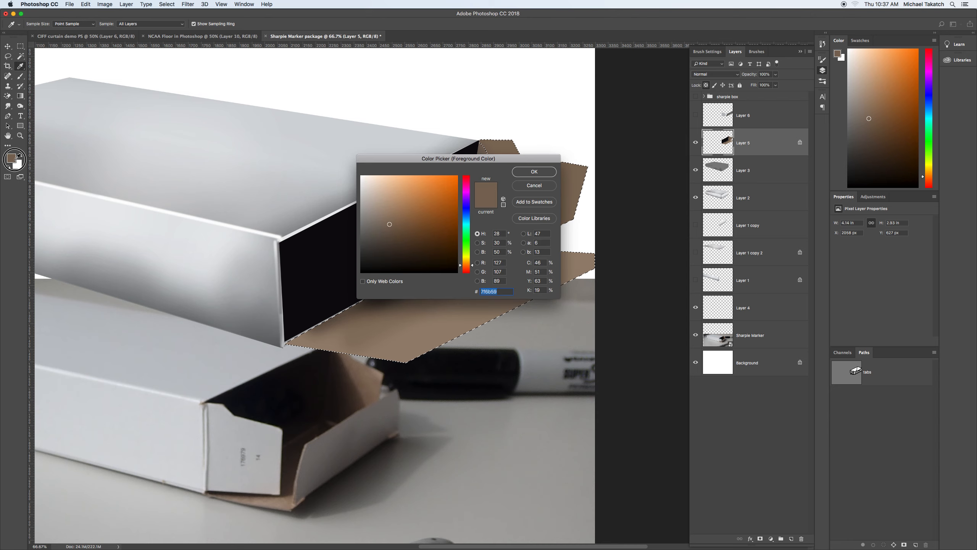
click(535, 172)
key(b)
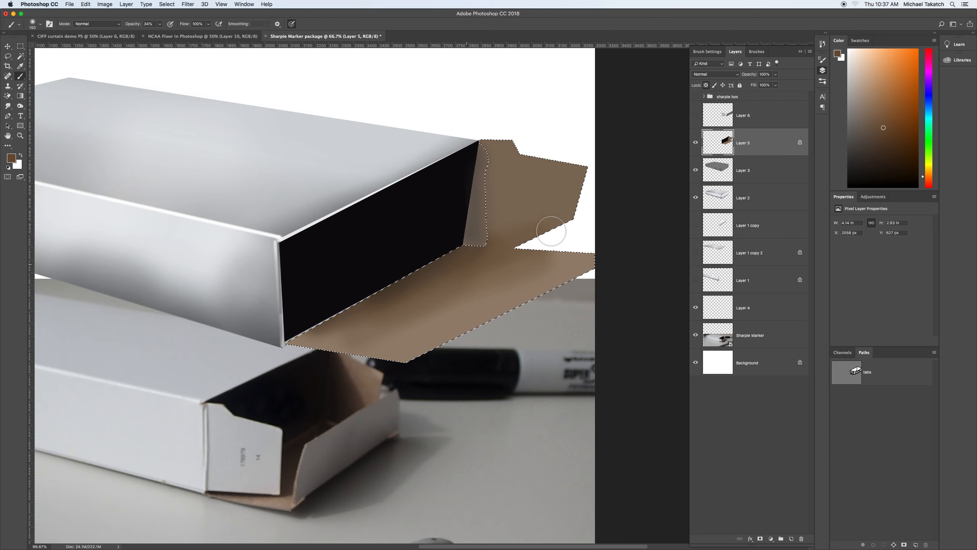
key(w)
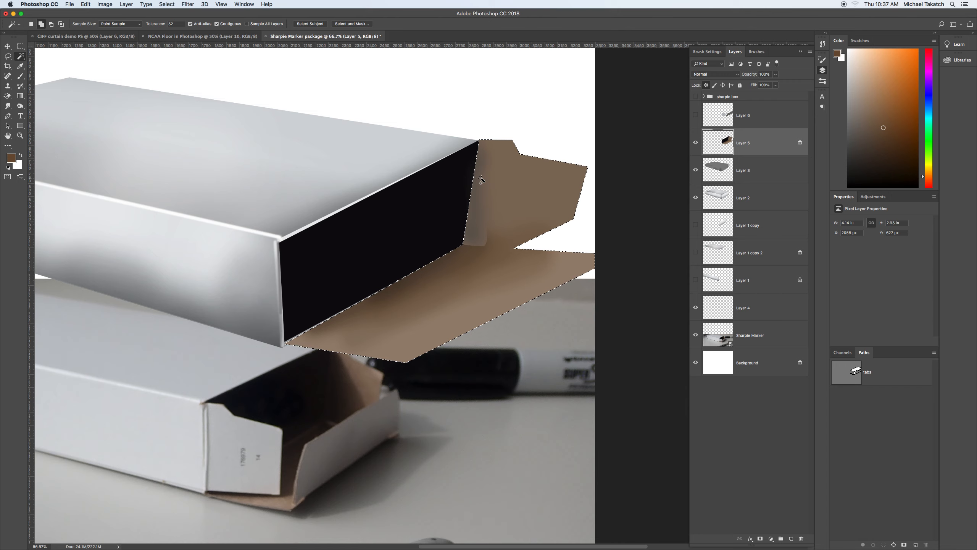
key(b)
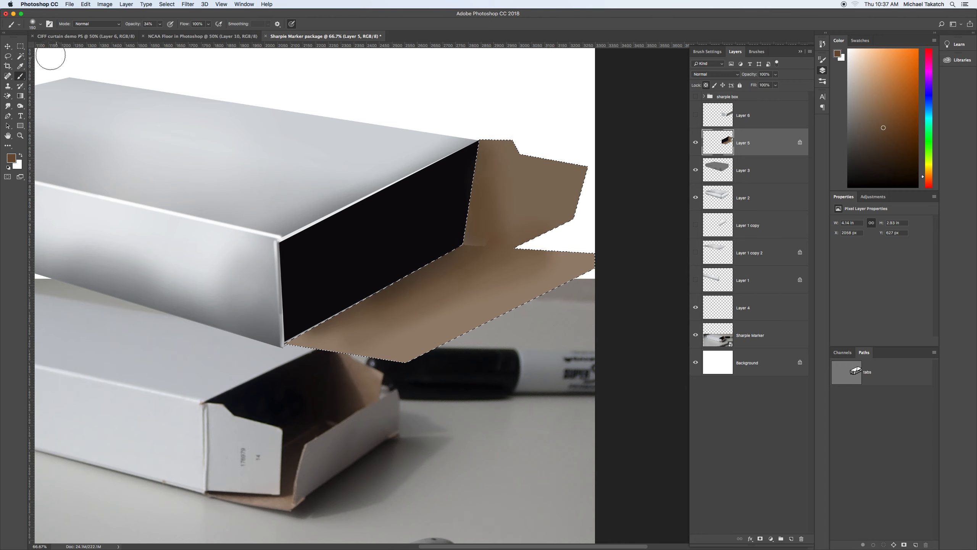
Step: Subtract the outer back flap from the selection along a diagonal with the Polygonal Lasso, and brush soft black over the remaining fold triangle
drag(8, 57, 28, 62)
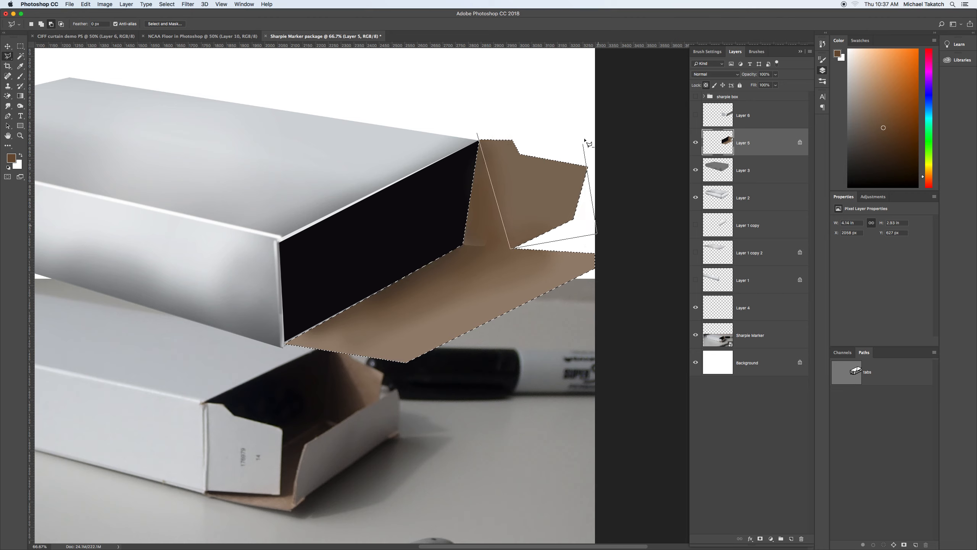
double_click(484, 117)
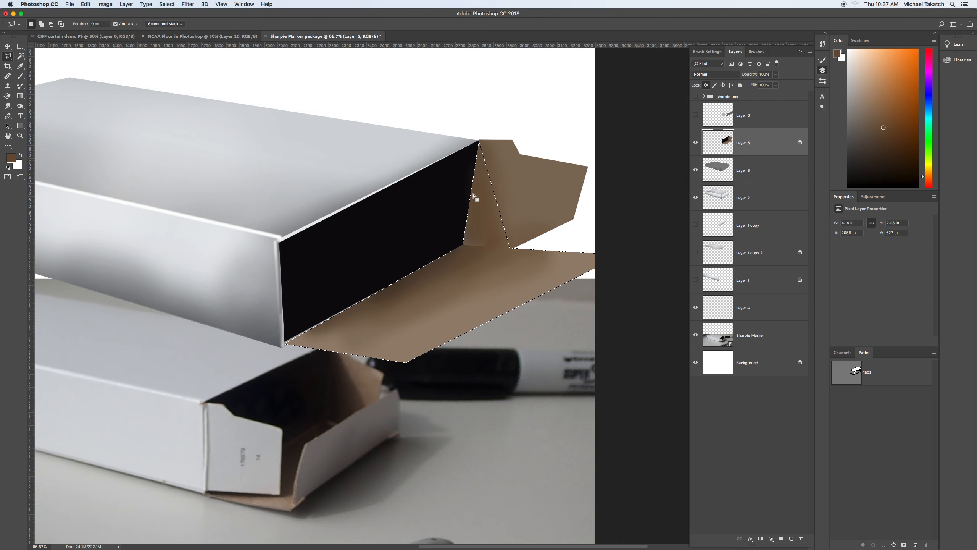
key(b)
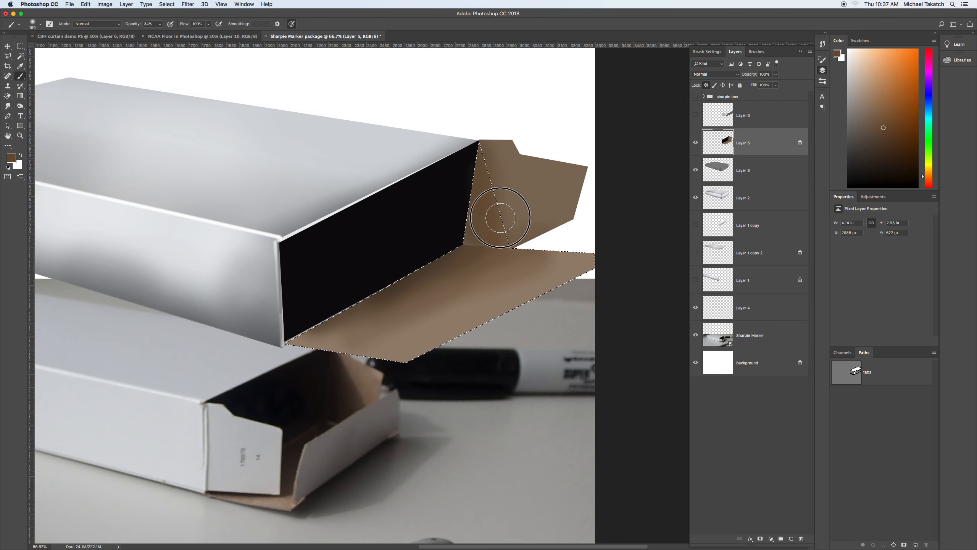
key(d)
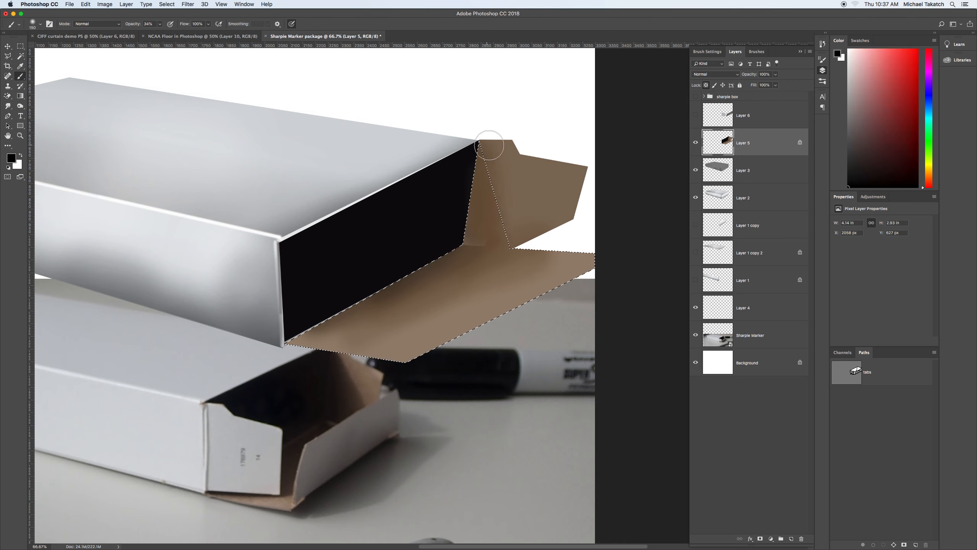
key(bracketright)
key(bracketright)
key(bracketright)
key(bracketright)
mouse_move(508, 184)
mouse_down()
mouse_move(498, 164)
mouse_move(512, 221)
mouse_up()
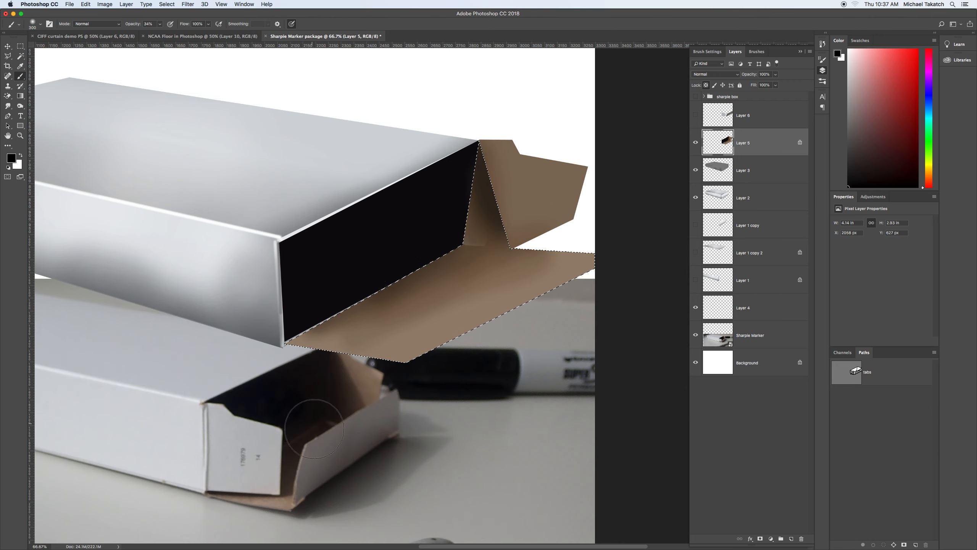
Step: Select only the box's dark interior with the Magic Wand, brush a muted purplish gray softly over its lower part, and deselect
key(super+d)
key(w)
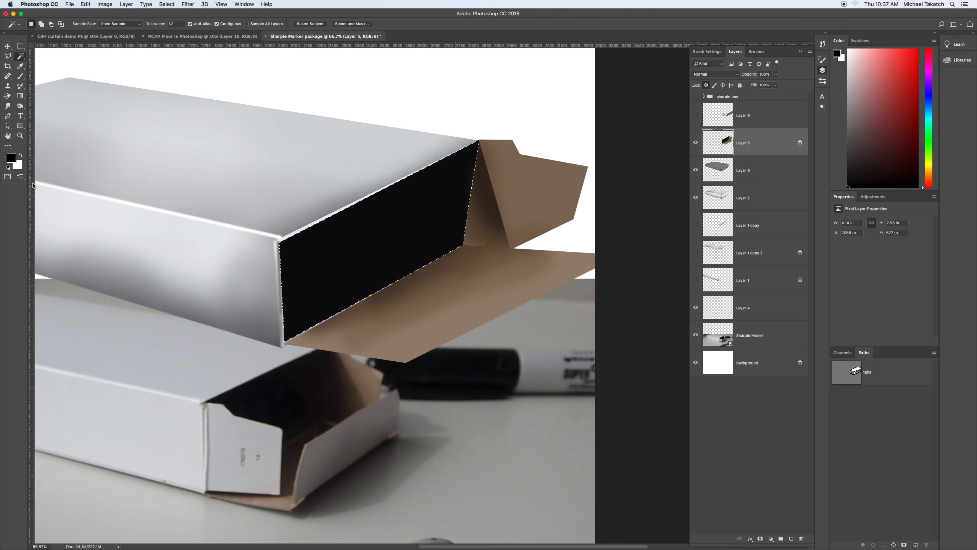
click(11, 158)
click(374, 235)
click(523, 175)
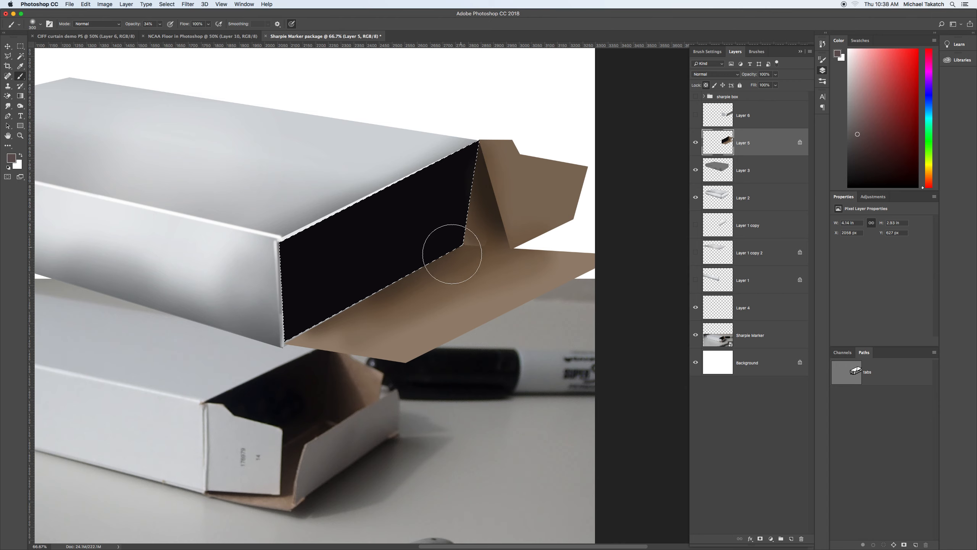
mouse_move(469, 248)
mouse_down()
mouse_move(389, 306)
mouse_move(408, 266)
mouse_move(458, 248)
mouse_up()
key(bracketright)
key(bracketright)
key(bracketright)
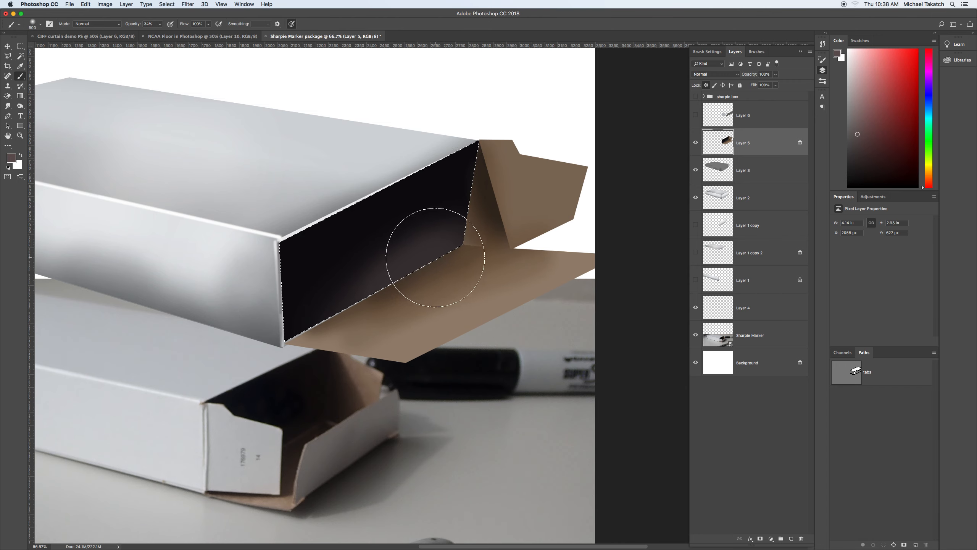
drag(397, 273, 411, 307)
key(super+d)
Step: Show Layer 6 again, unlock Layer 5's transparent pixels, and select Layer 6 with its transparent pixels locked
click(9, 48)
click(696, 116)
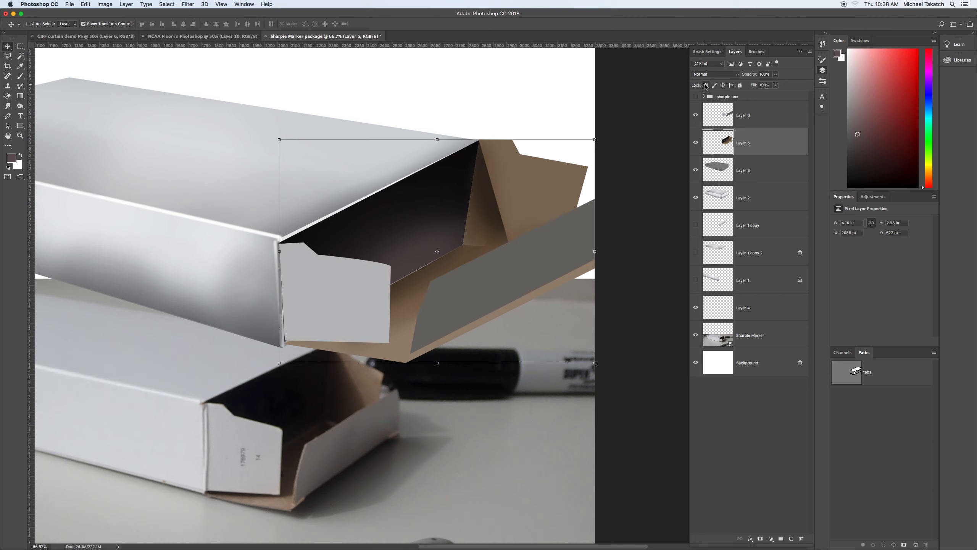
click(775, 123)
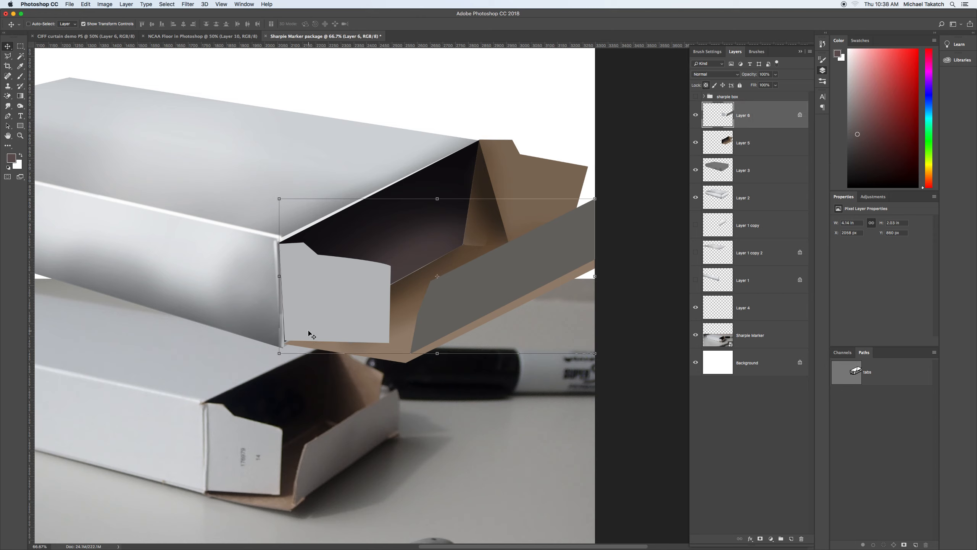
Step: Brush the purplish gray softly over the near side flap and, with a smaller brush, over the near end of the long front flap
key(b)
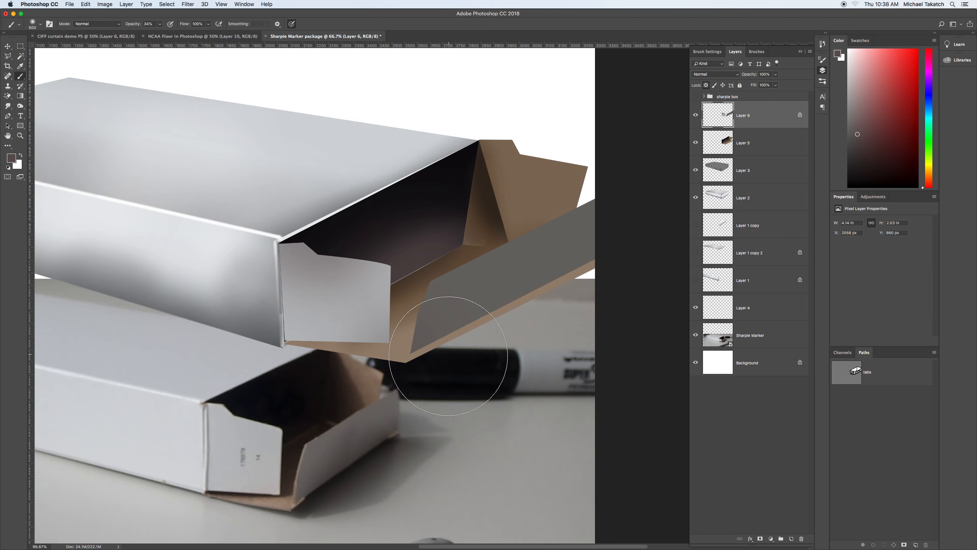
drag(463, 361, 359, 363)
key(bracketleft)
key(bracketleft)
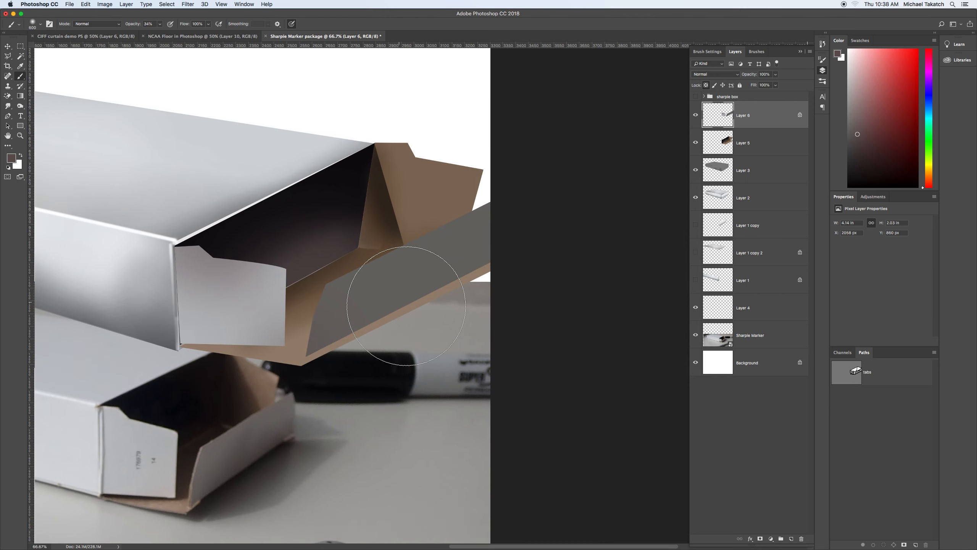
key(bracketleft)
key(bracketleft)
mouse_move(345, 292)
mouse_down()
mouse_move(321, 338)
mouse_move(343, 282)
mouse_move(307, 357)
mouse_up()
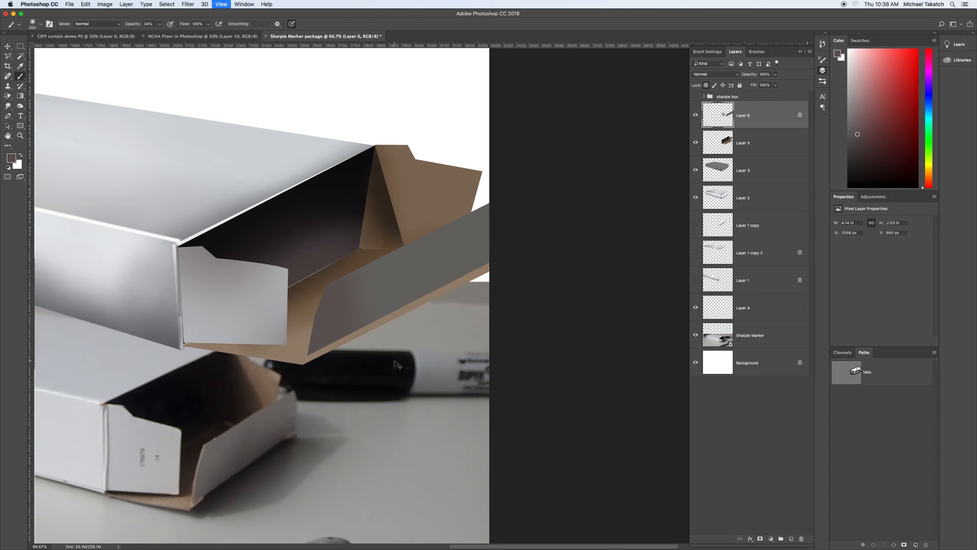
Step: Collapse the layer list and check the whole shaded box at 50% zoom
key(super+minus)
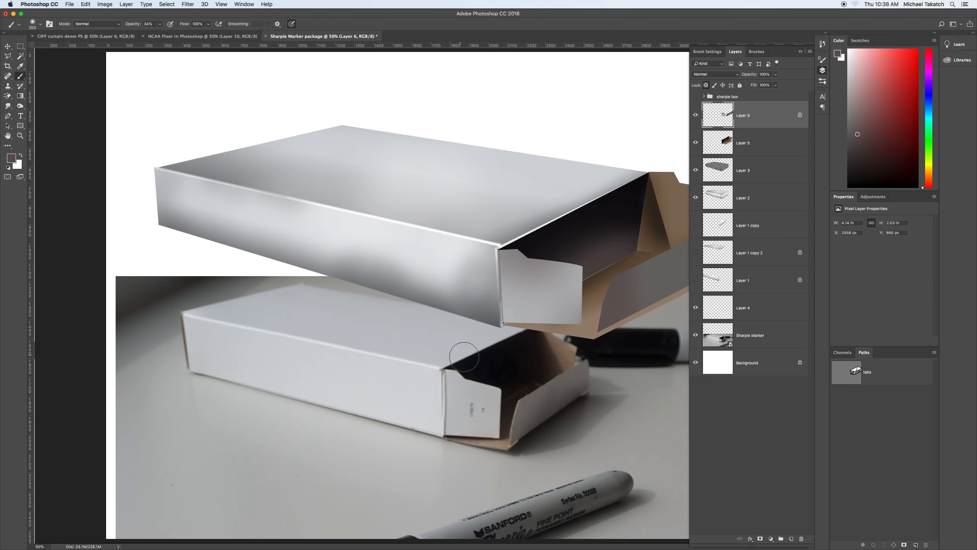
click(800, 53)
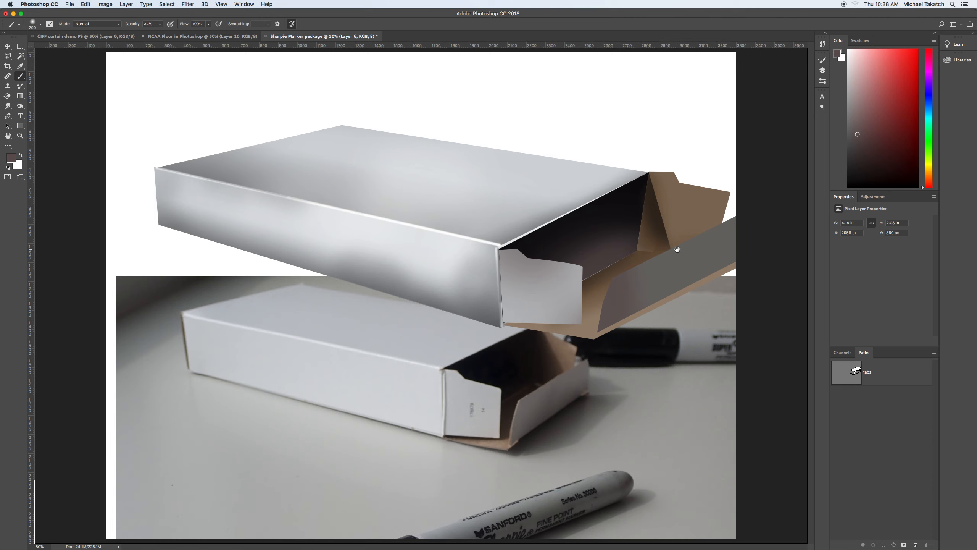
Step: Select Layers 6, 5, 3 and 2 together, scale the open box down, and move it up so all its flaps fit on the canvas
key(super+r)
click(823, 71)
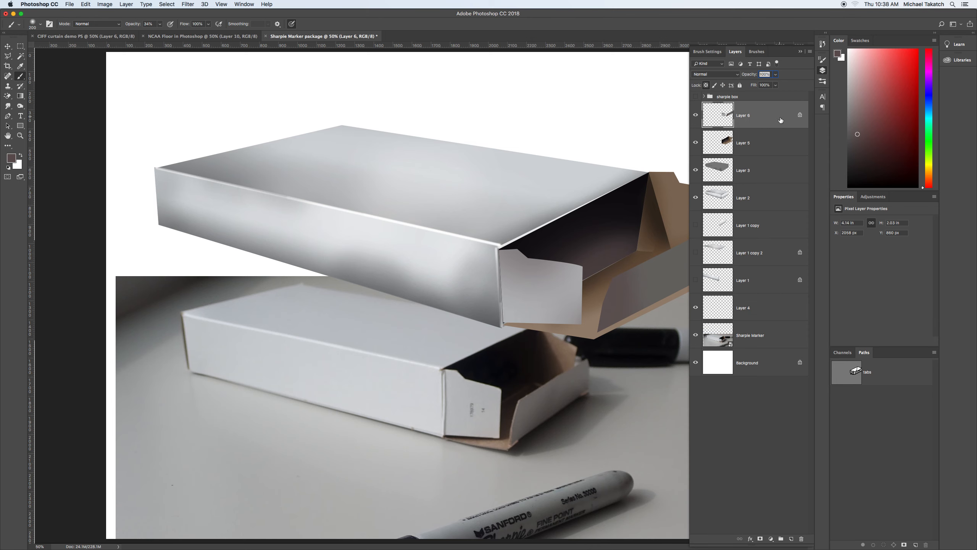
shift+click(781, 144)
shift+click(780, 171)
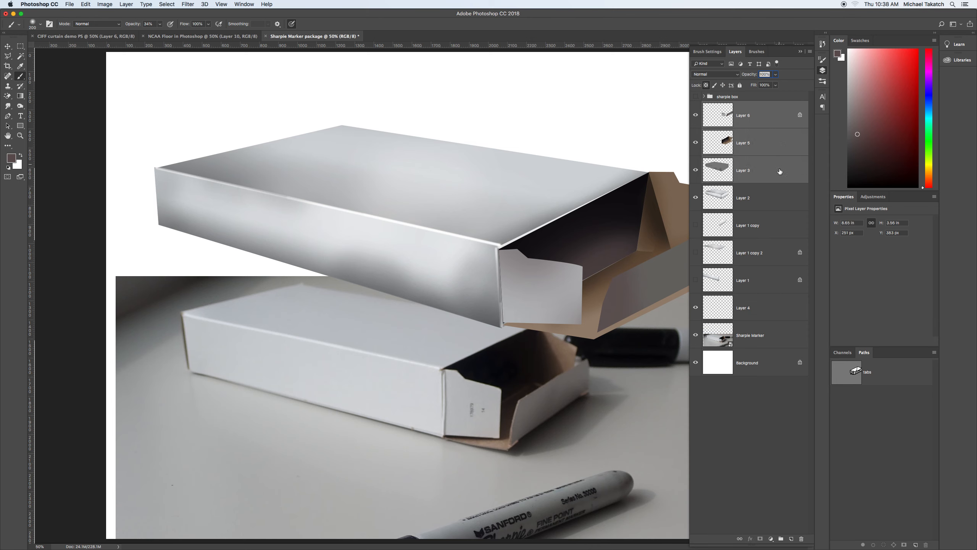
shift+click(780, 196)
click(10, 49)
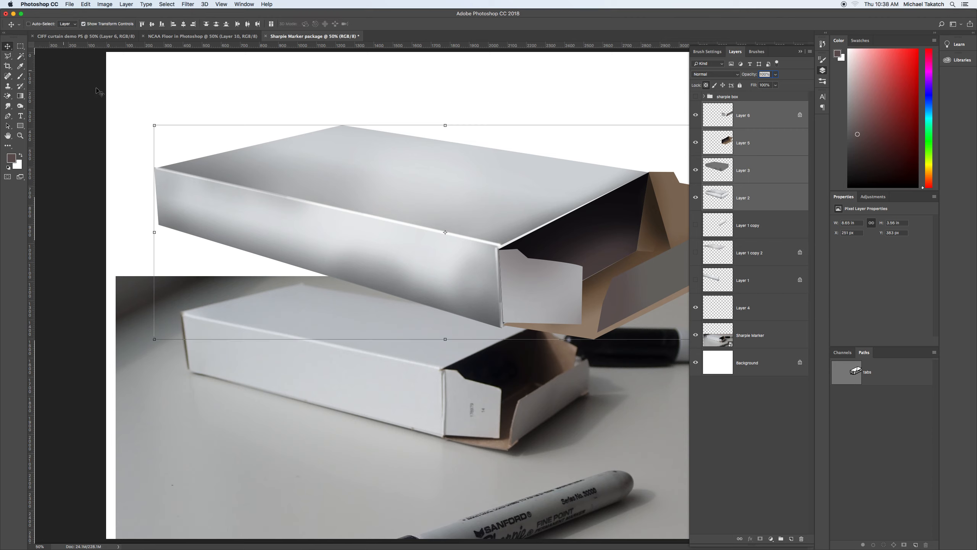
drag(446, 212, 398, 199)
drag(110, 120, 195, 151)
drag(370, 229, 327, 163)
key(Return)
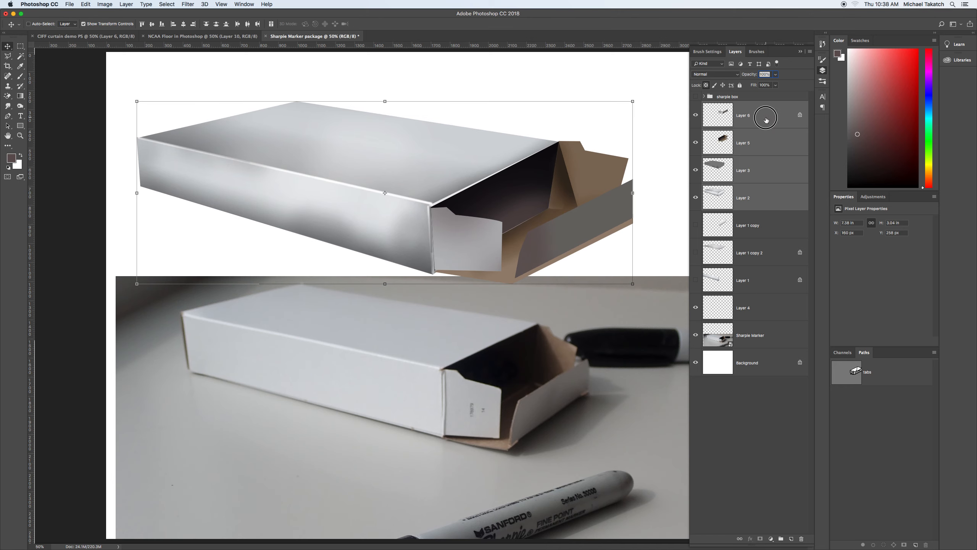
Step: On Layer 6, brush white highlights over the near side flap and the upper edge of the long front flap
click(766, 120)
key(b)
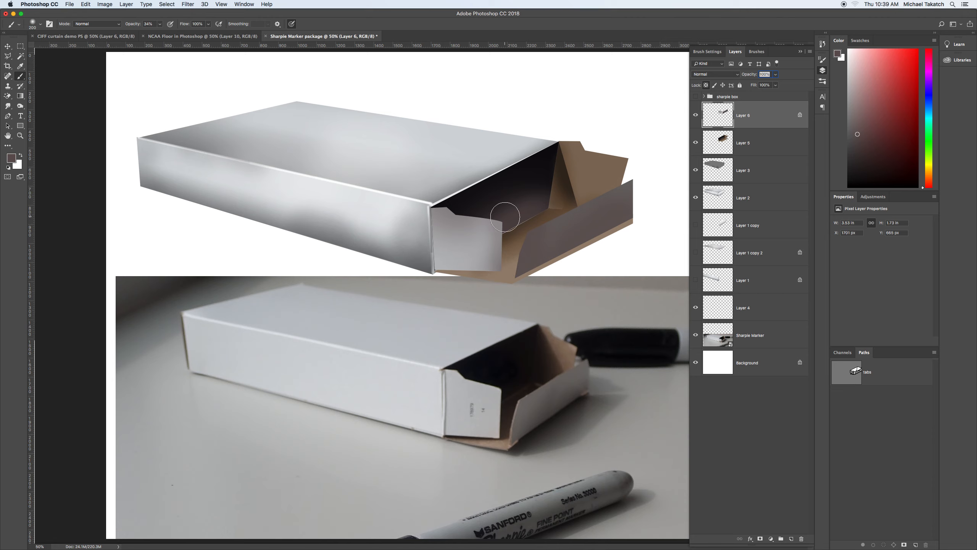
key(x)
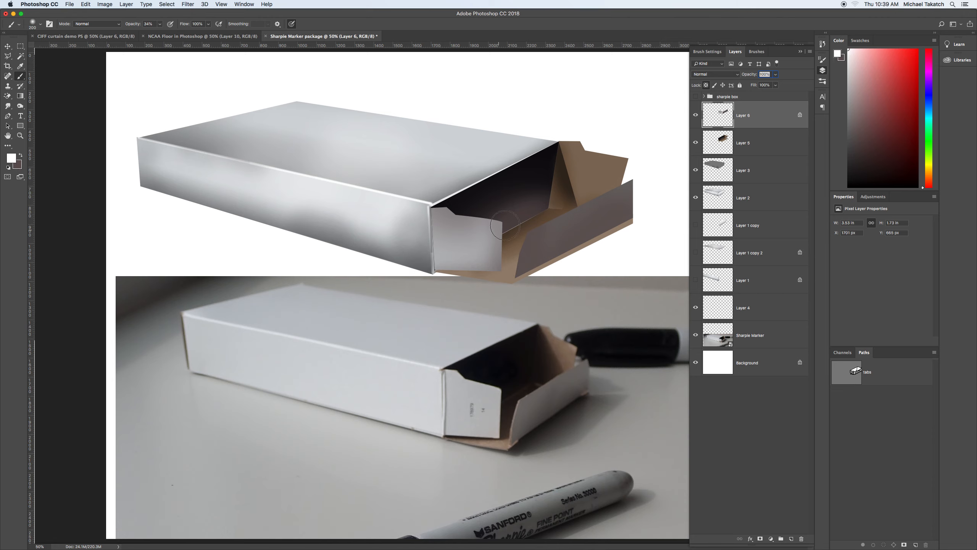
click(448, 206)
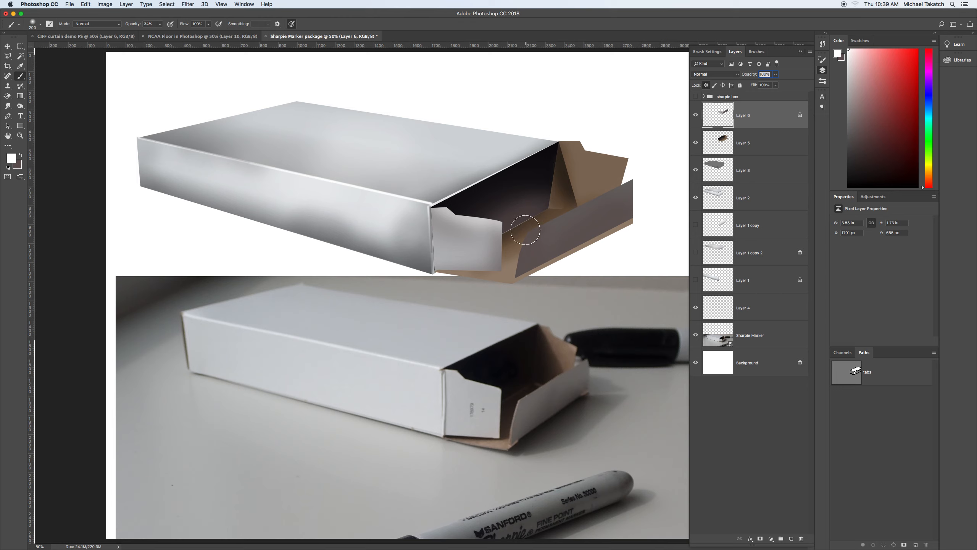
mouse_move(554, 223)
mouse_down()
mouse_move(589, 177)
mouse_move(644, 147)
mouse_up()
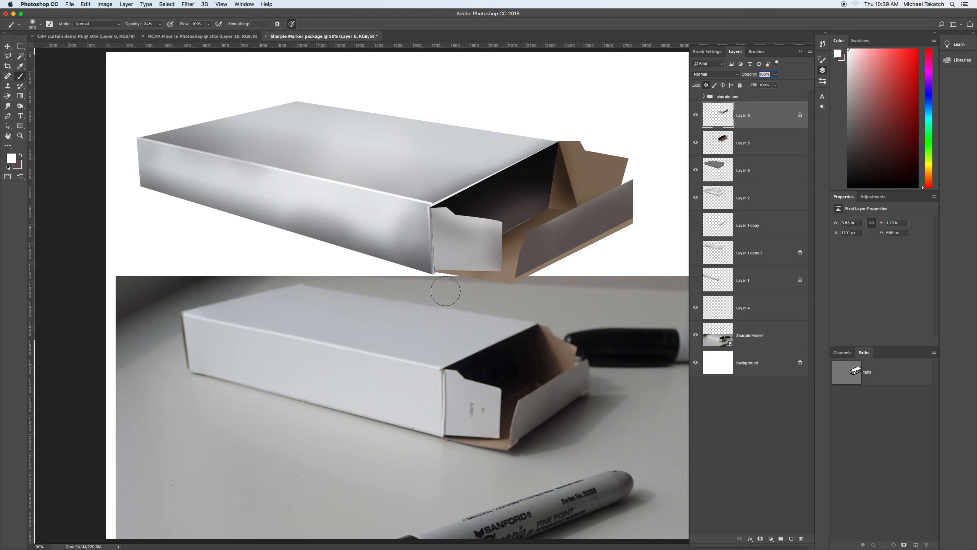
drag(488, 236, 484, 266)
drag(477, 219, 488, 273)
Step: Lock Layer 5's transparent pixels, brush black along the strip below the long front flap, and undo the last stroke
click(770, 143)
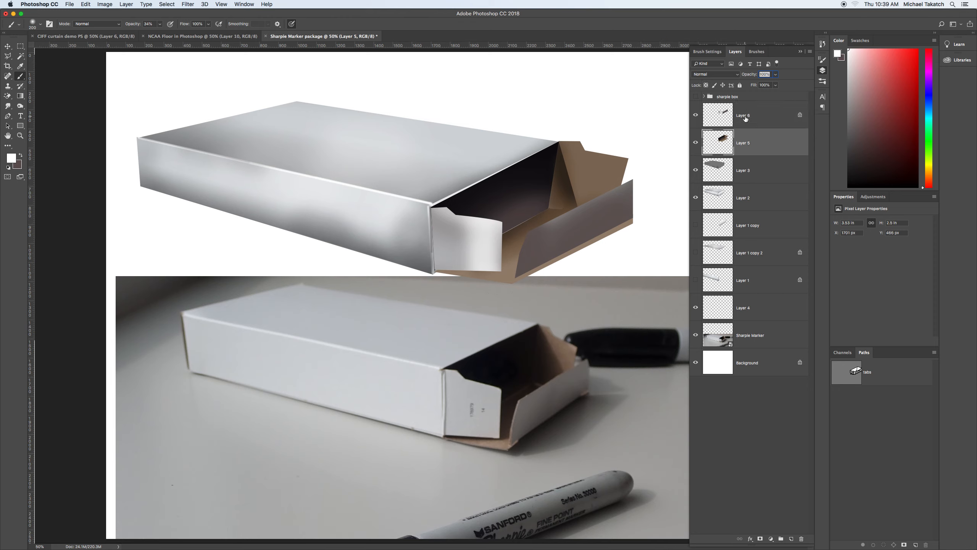
click(706, 85)
key(d)
mouse_move(546, 274)
mouse_down()
mouse_move(637, 228)
mouse_move(569, 264)
mouse_up()
mouse_move(633, 225)
mouse_down()
mouse_move(570, 264)
mouse_move(621, 226)
mouse_move(590, 235)
mouse_move(604, 234)
mouse_move(616, 211)
mouse_move(513, 217)
mouse_up()
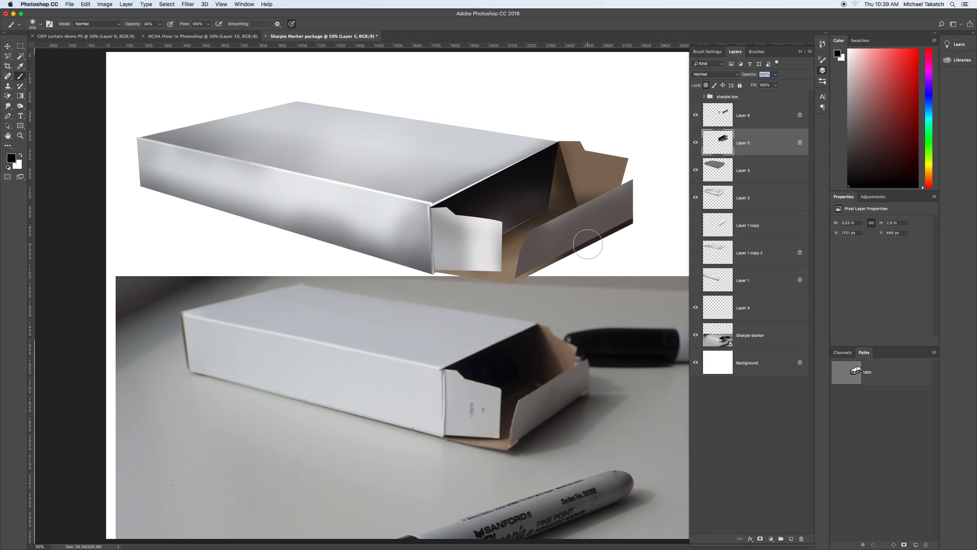
key(super+z)
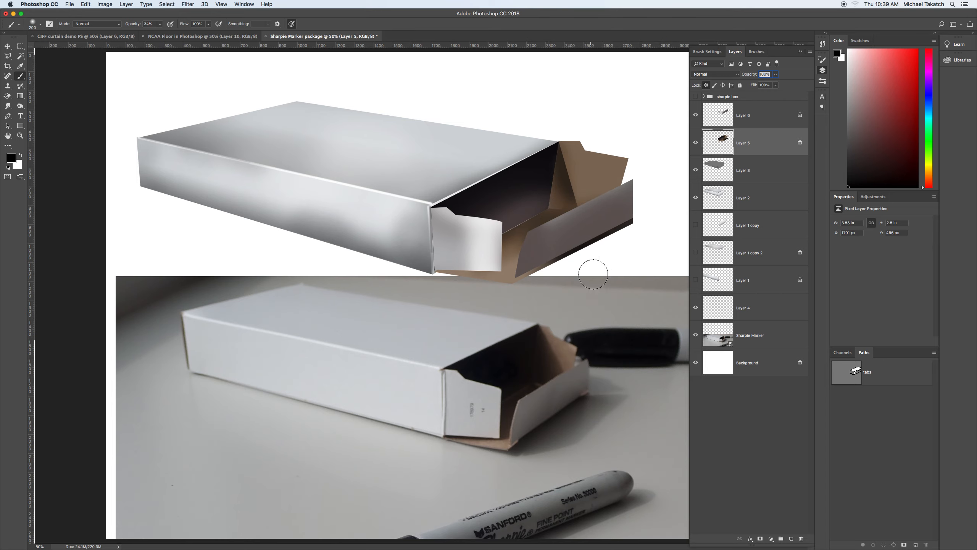
Step: Load Layer 6's flap shapes as a selection and shift only the selection outline slightly up and to the left
click(8, 47)
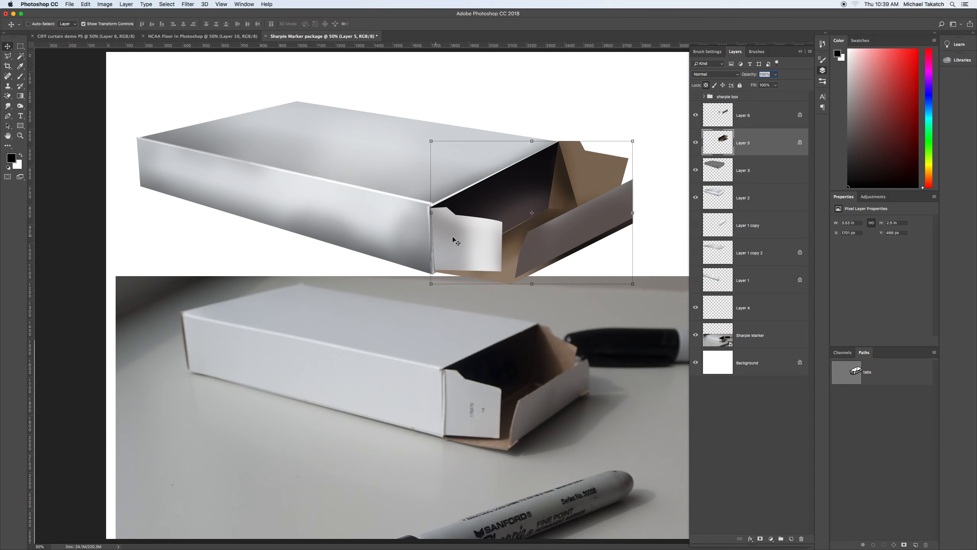
super+click(721, 115)
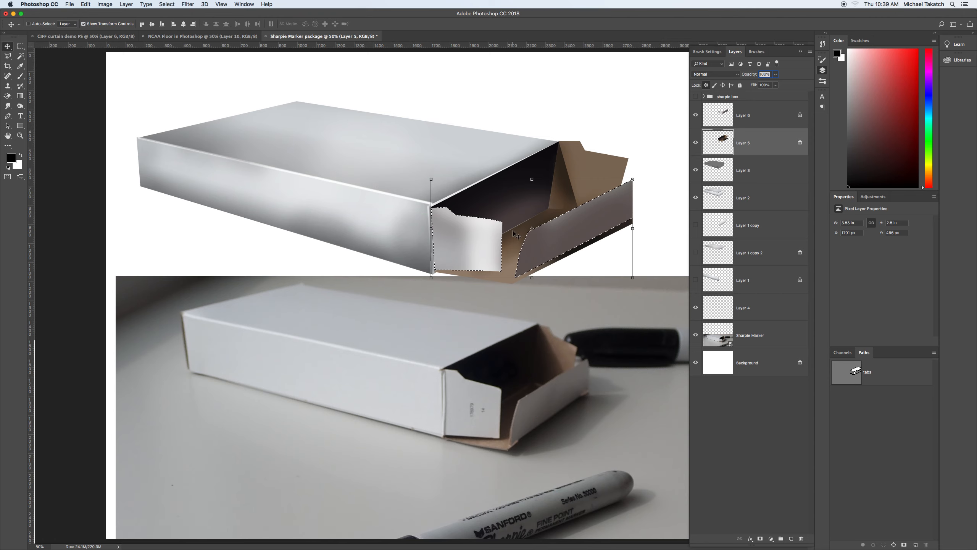
key(super+equal)
key(super+equal)
drag(585, 180, 303, 346)
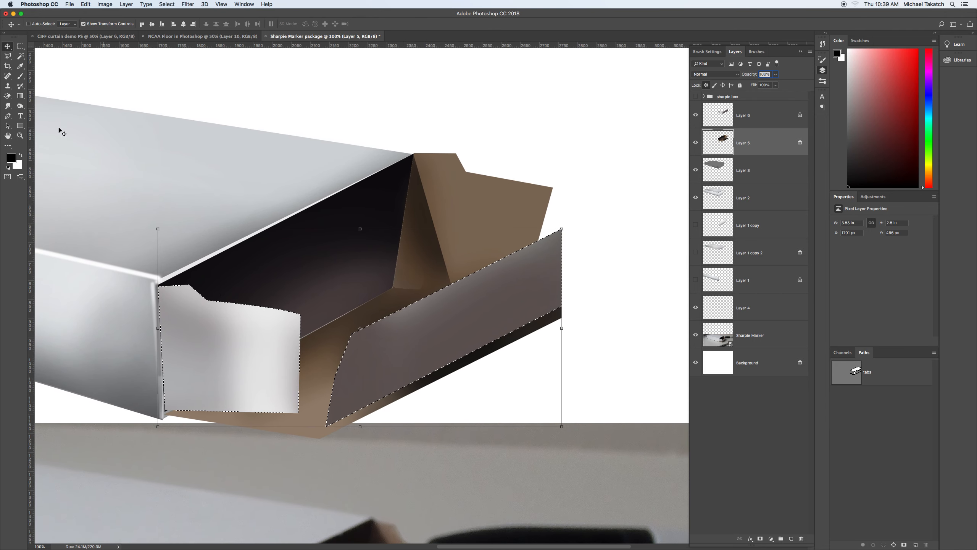
click(19, 46)
drag(198, 320, 195, 317)
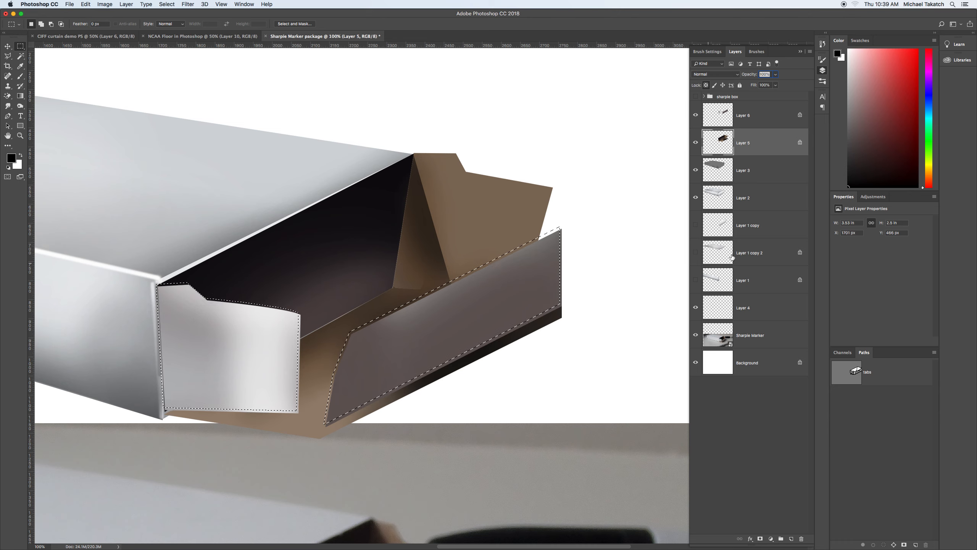
super+click(723, 143)
super+click(724, 143)
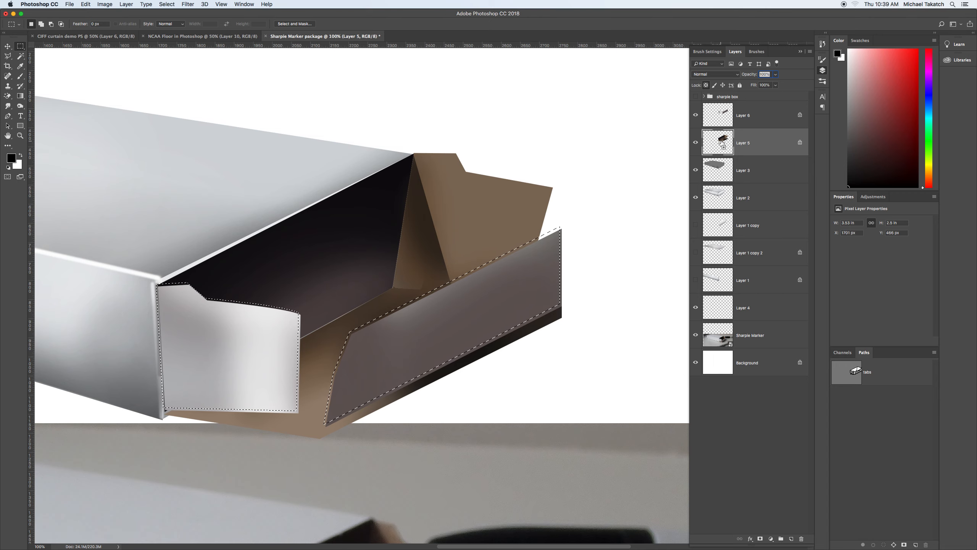
alt+shift+super+click(722, 142)
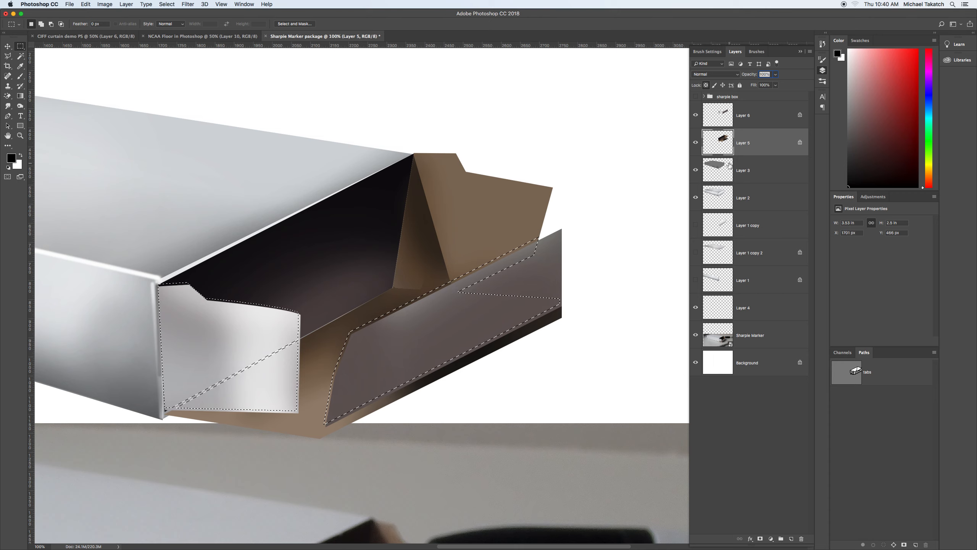
key(super+z)
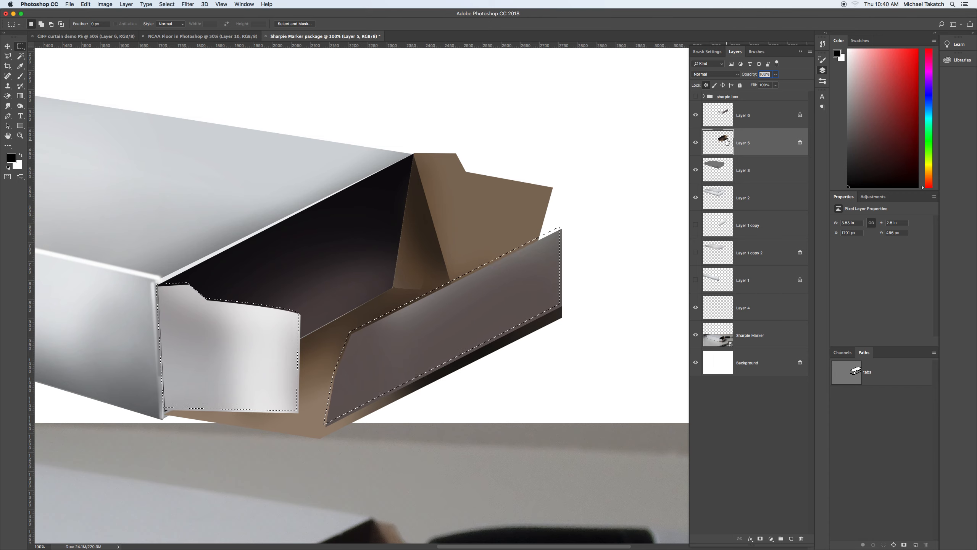
Step: Subtract Layer 6's shapes from the offset selection, hide its edges, and brush white along the thin rims of both flaps on Layer 5
alt+shift+super+click(722, 114)
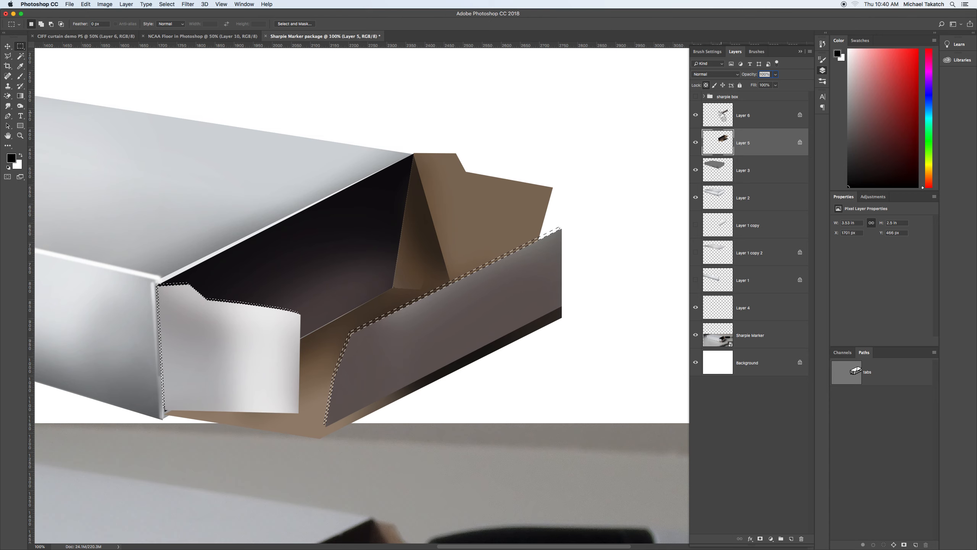
key(super+h)
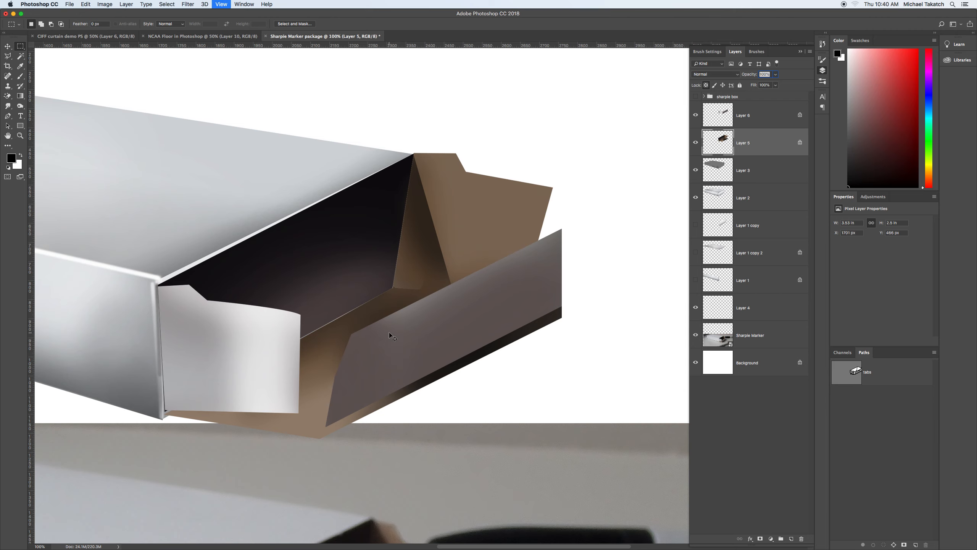
key(b)
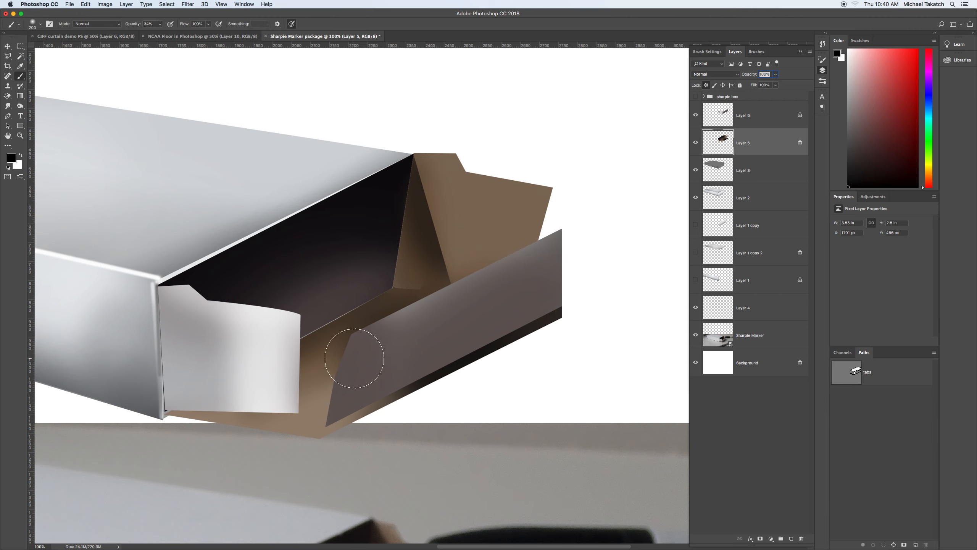
key(x)
mouse_move(357, 353)
mouse_down()
mouse_move(443, 309)
mouse_move(365, 352)
mouse_move(360, 393)
mouse_move(381, 355)
mouse_move(348, 386)
mouse_move(375, 354)
mouse_move(518, 279)
mouse_move(480, 293)
mouse_up()
drag(213, 314, 243, 319)
drag(196, 310, 244, 318)
drag(189, 308, 281, 323)
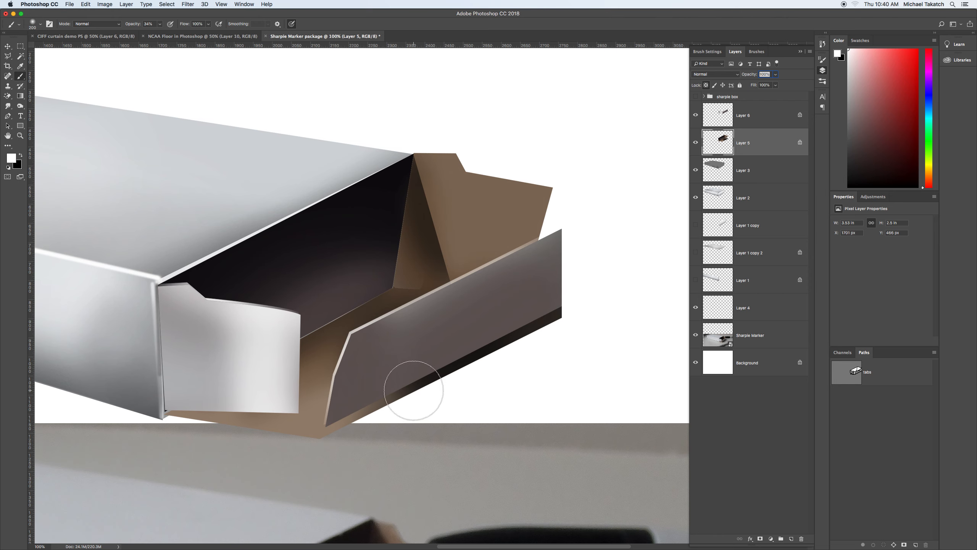
Step: Hide Layer 6, Layer 5 and the Sharpie Marker photo, and check Layers 3 and 2 by toggling their visibility
key(v)
key(super+minus)
key(super+minus)
key(super+minus)
key(super+minus)
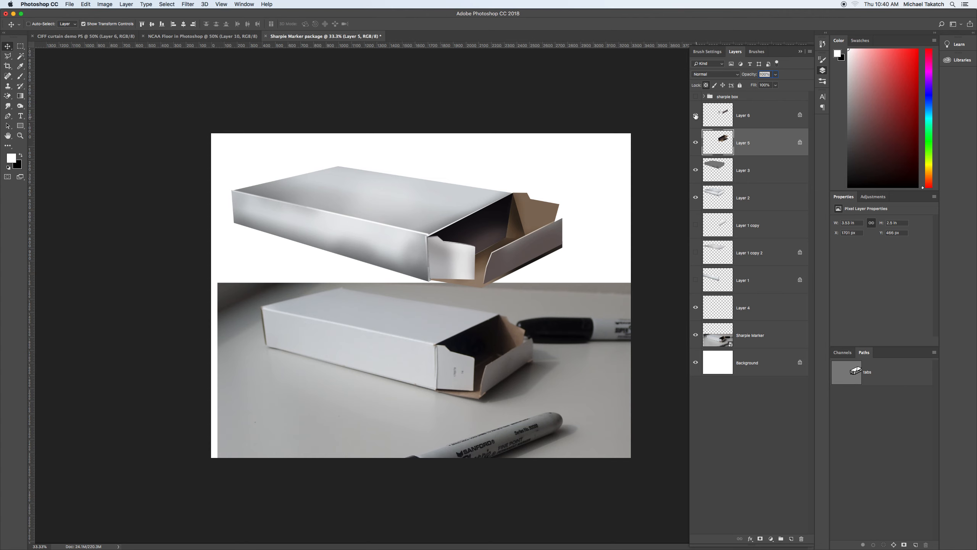
click(695, 141)
click(696, 142)
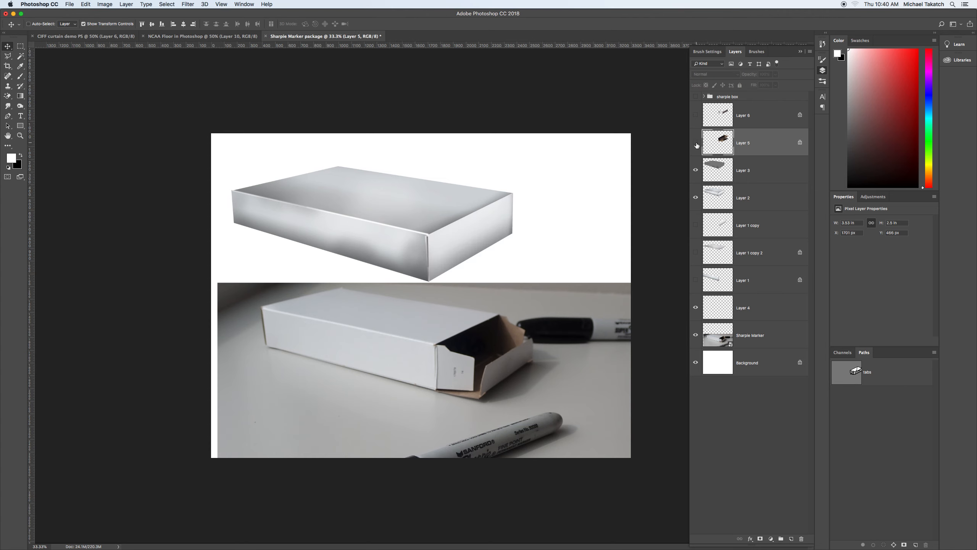
click(696, 335)
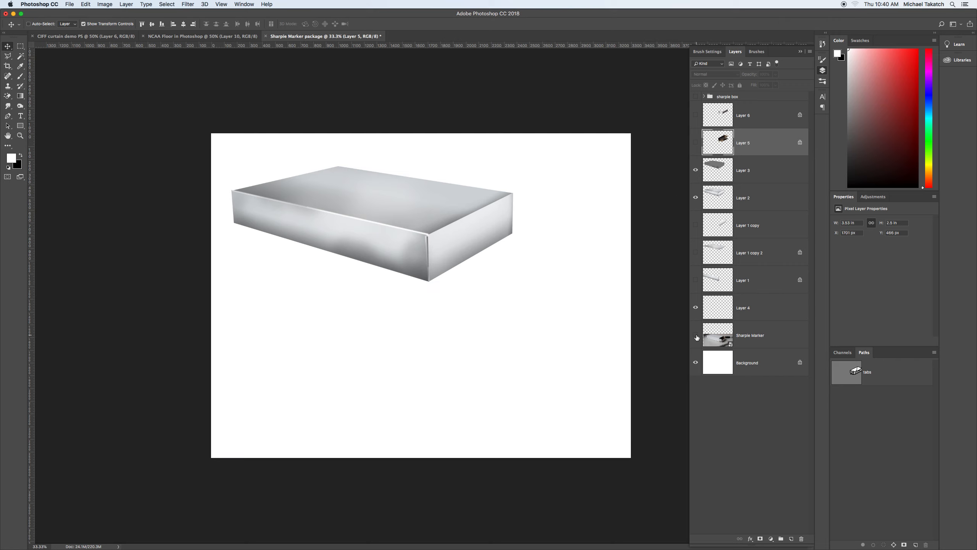
click(695, 170)
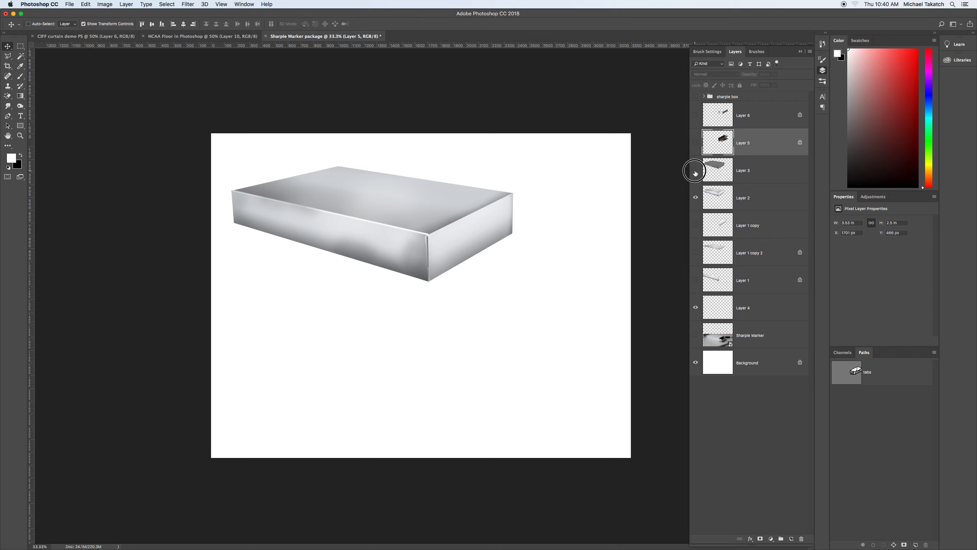
click(695, 197)
click(696, 197)
click(696, 171)
Step: Duplicate Layer 3 and Layer 2 together
click(768, 171)
shift+click(771, 197)
drag(777, 196, 791, 539)
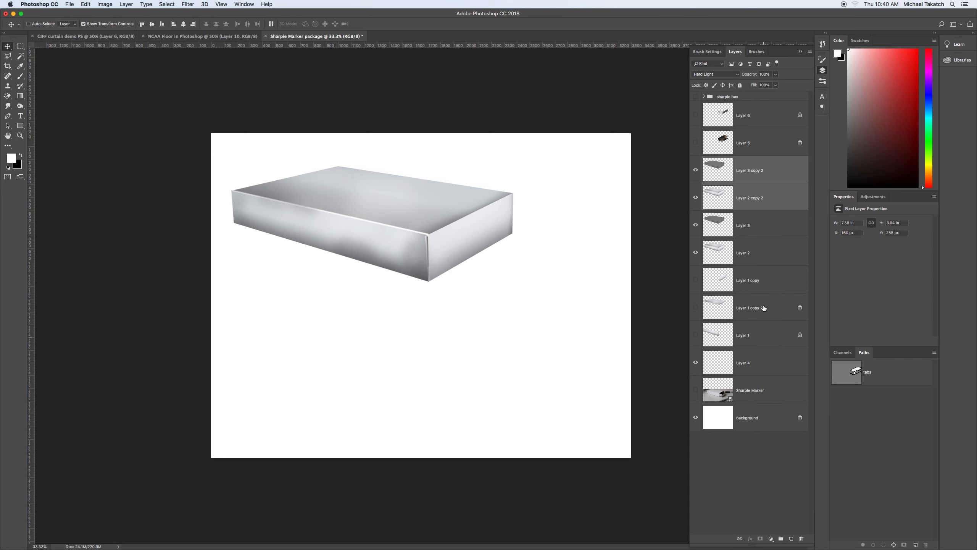
Step: Group Layer 6, Layer 5 and the two duplicated box layers into a new group named "Sharpie box open"
shift+click(769, 120)
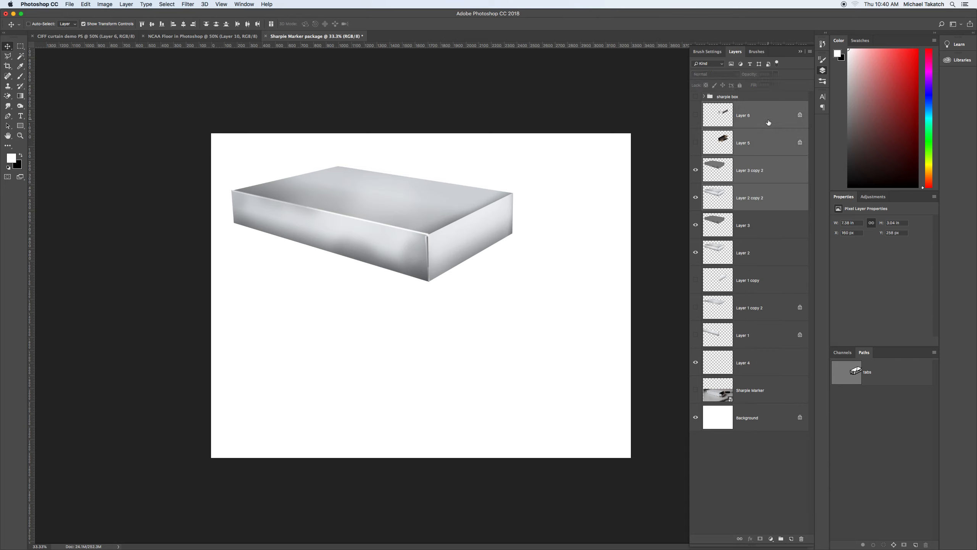
click(810, 53)
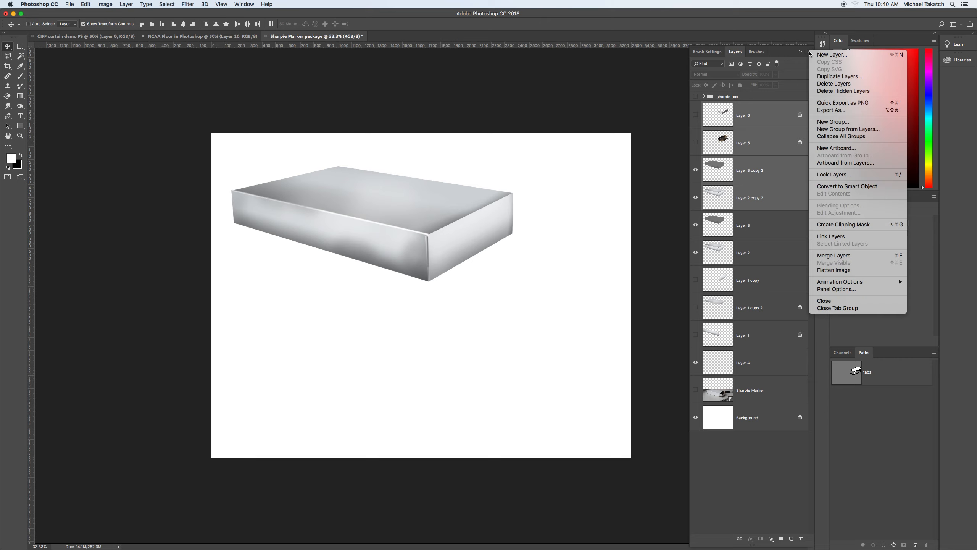
click(837, 130)
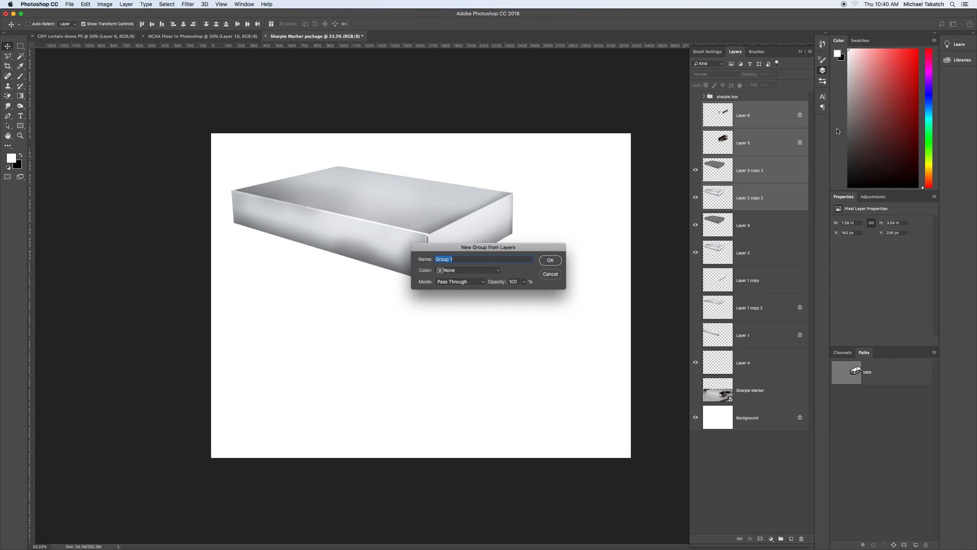
text(Sharpie box open)
key(Return)
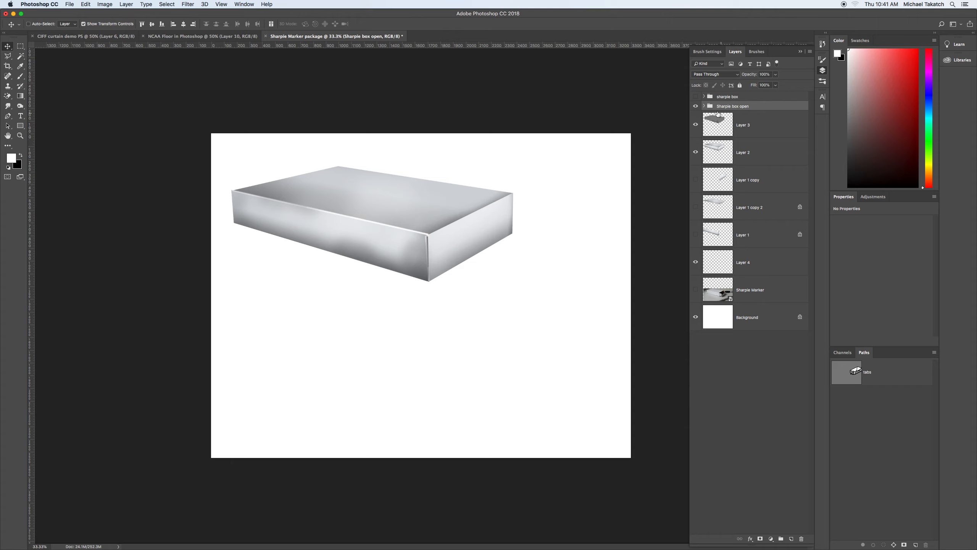
Step: Show Layers 6 and 5 inside the Sharpie box open group, and collapse and hide the group
click(695, 97)
click(696, 96)
click(695, 107)
click(705, 106)
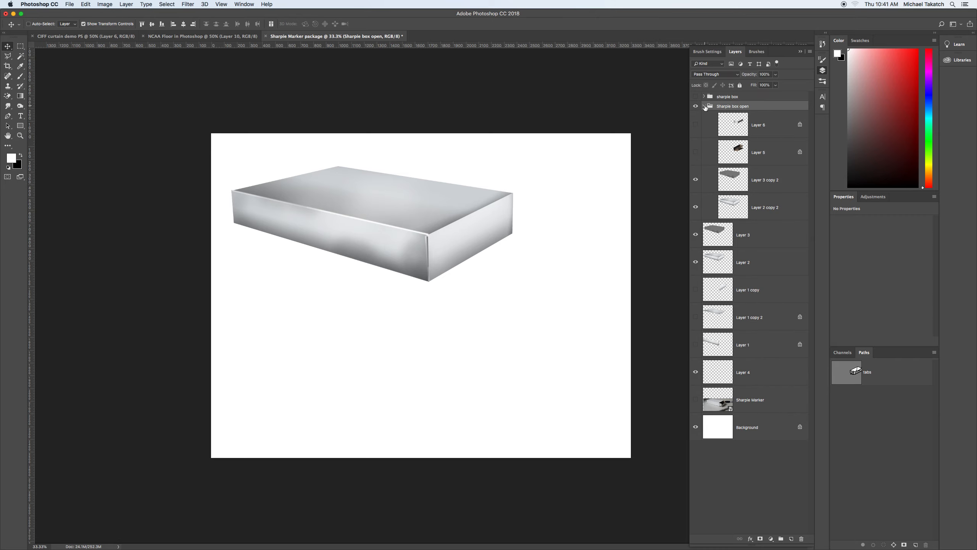
click(696, 125)
click(696, 153)
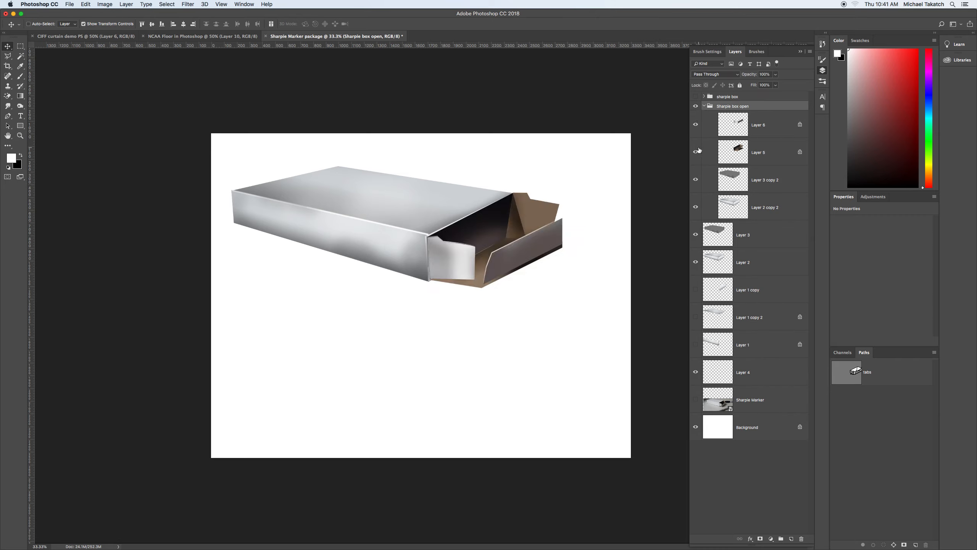
click(704, 106)
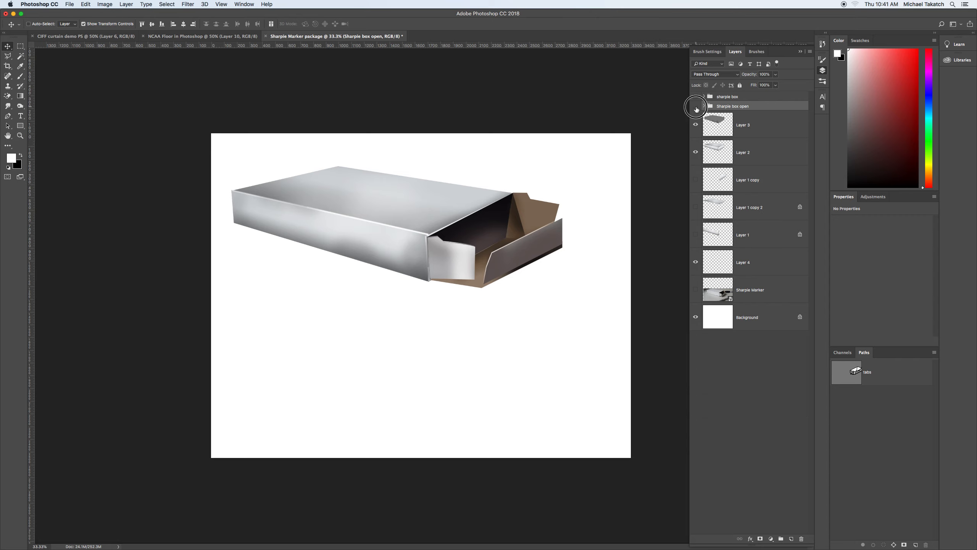
click(696, 106)
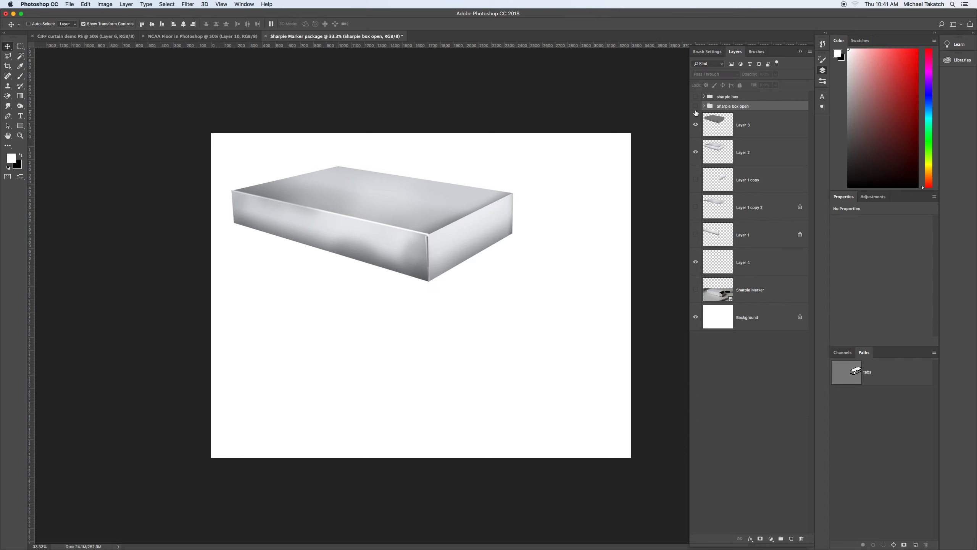
Step: Move Layer 3 and Layer 2 together so the closed box sits nearer the middle of the canvas
click(758, 155)
click(764, 126)
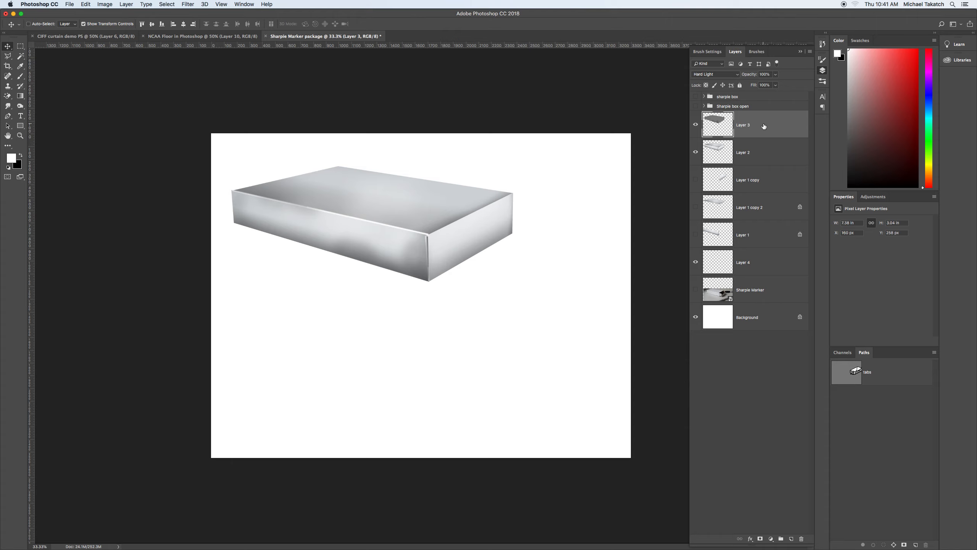
shift+click(765, 146)
drag(468, 212, 512, 249)
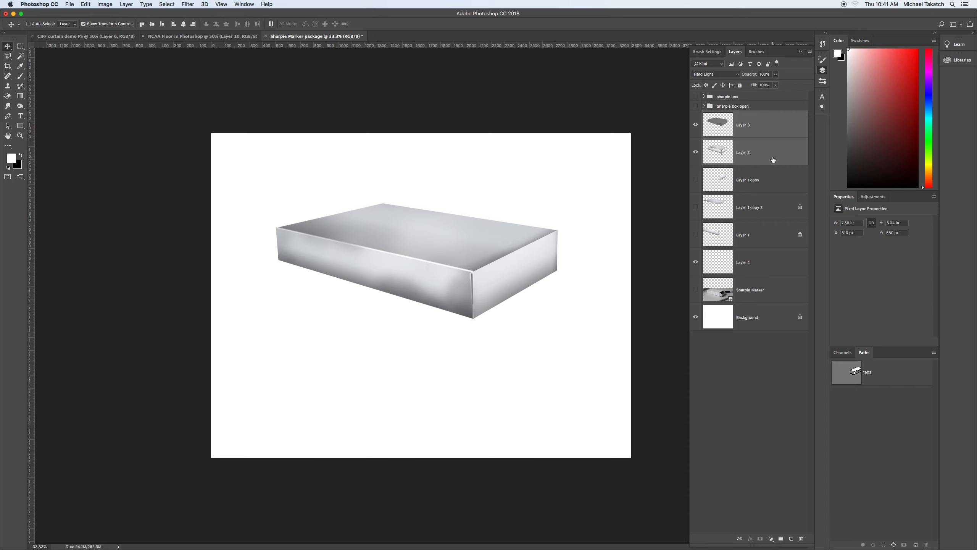
Step: Duplicate Layer 3 and Layer 2, and group the two copies into a new group named "reflection"
drag(774, 158, 792, 538)
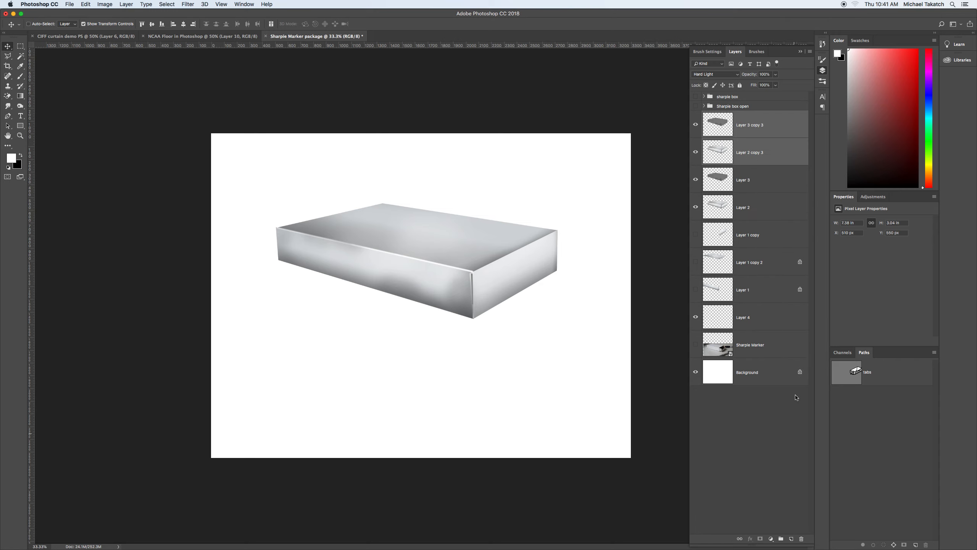
click(811, 51)
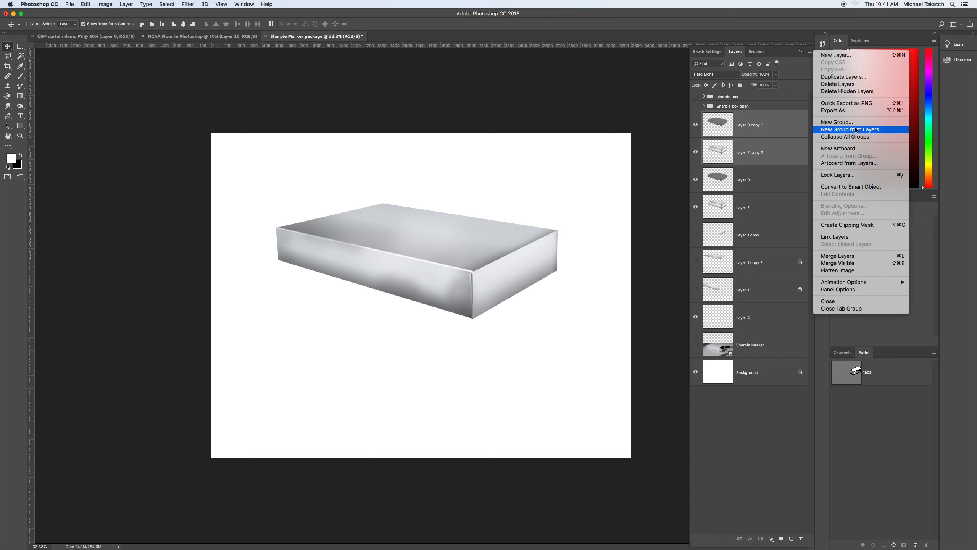
click(855, 129)
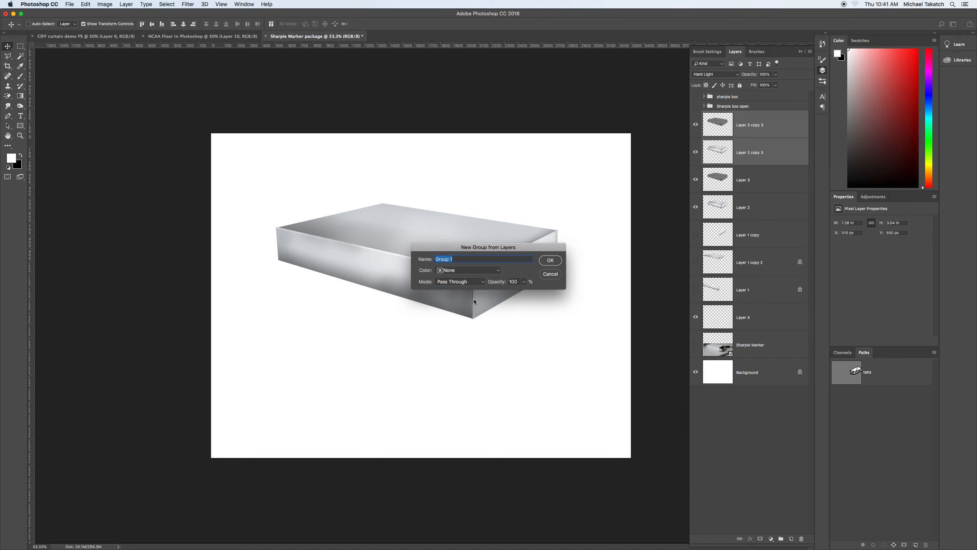
text(reflection)
key(Return)
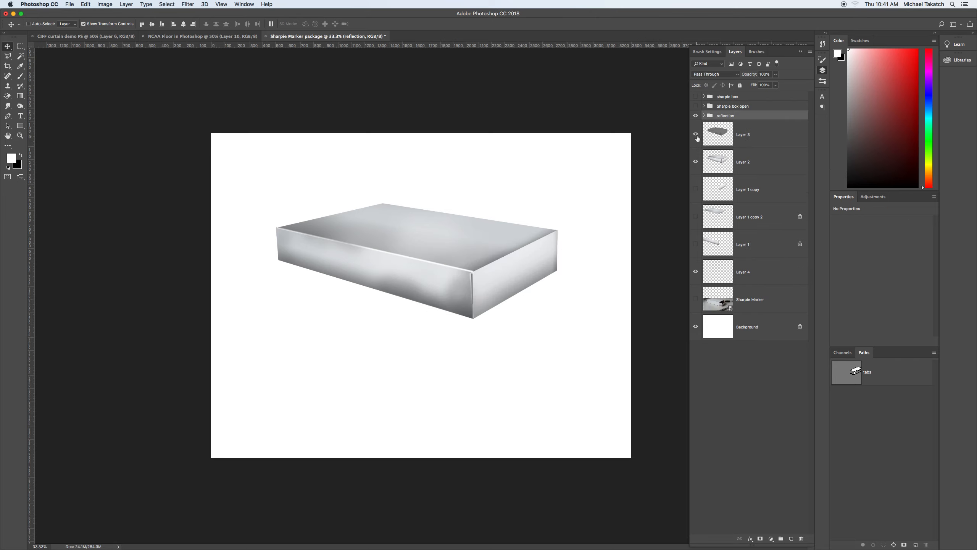
Step: Hide the original Layers 3 and 2, and merge the two box copies inside the reflection group into one layer
click(704, 115)
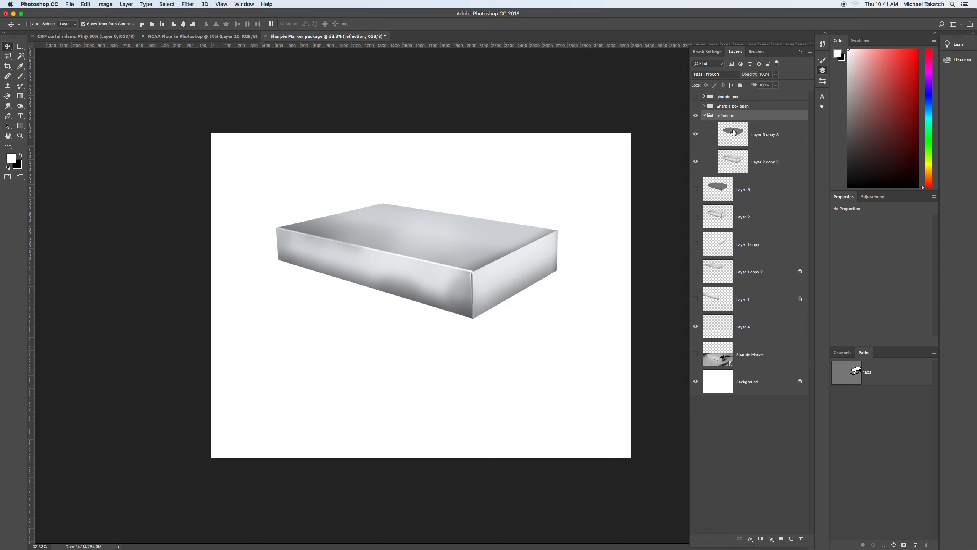
click(792, 136)
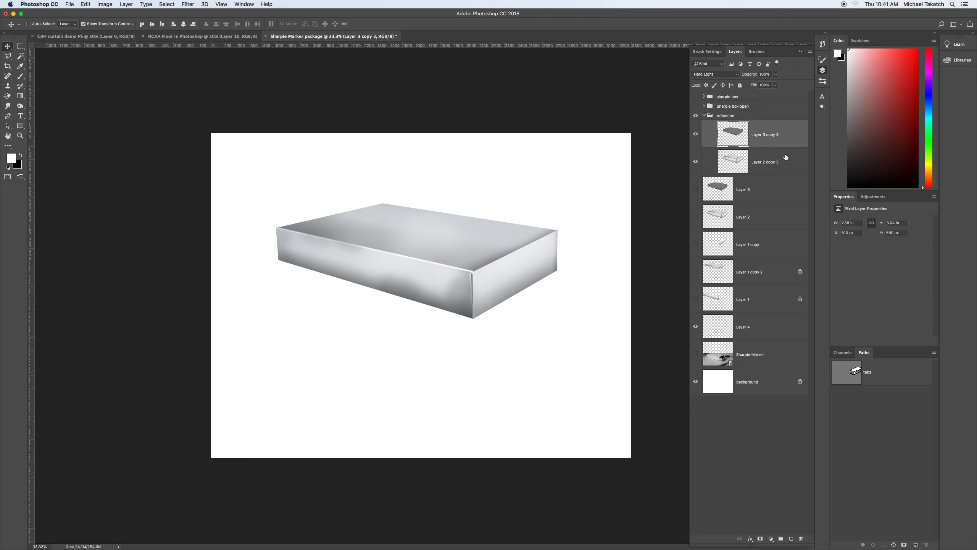
shift+click(786, 157)
key(super+e)
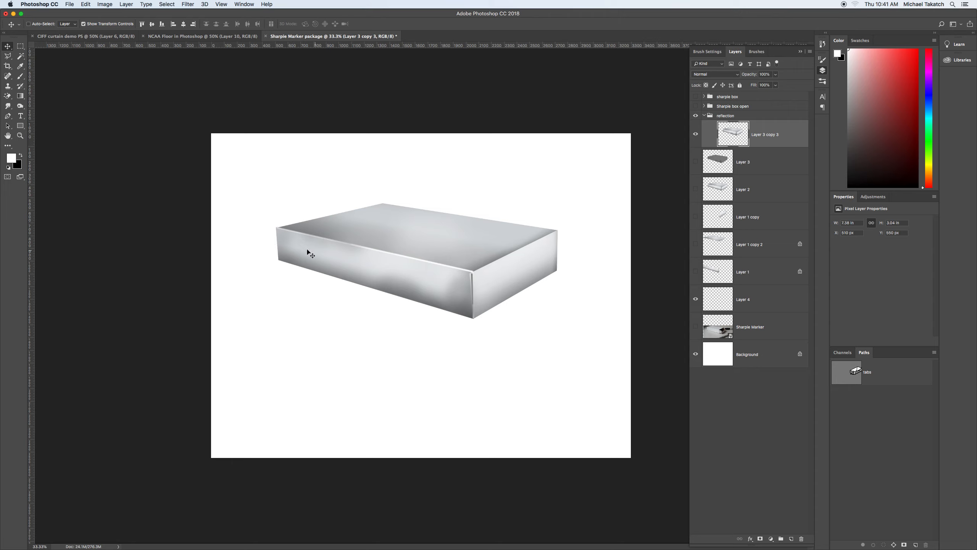
Step: Select the box's long front side with the Polygonal Lasso and copy it to a new layer
click(7, 56)
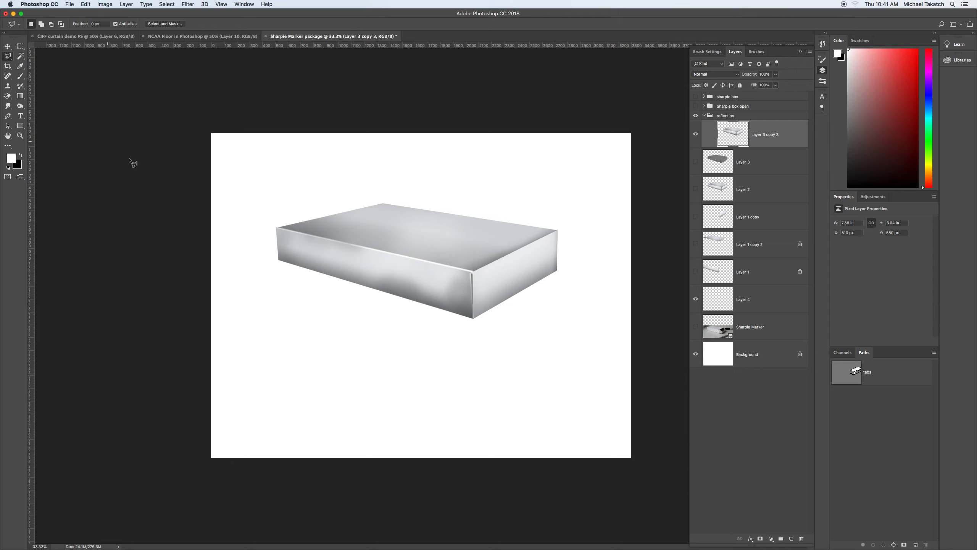
click(274, 227)
click(473, 273)
click(473, 320)
click(268, 260)
click(274, 227)
click(130, 6)
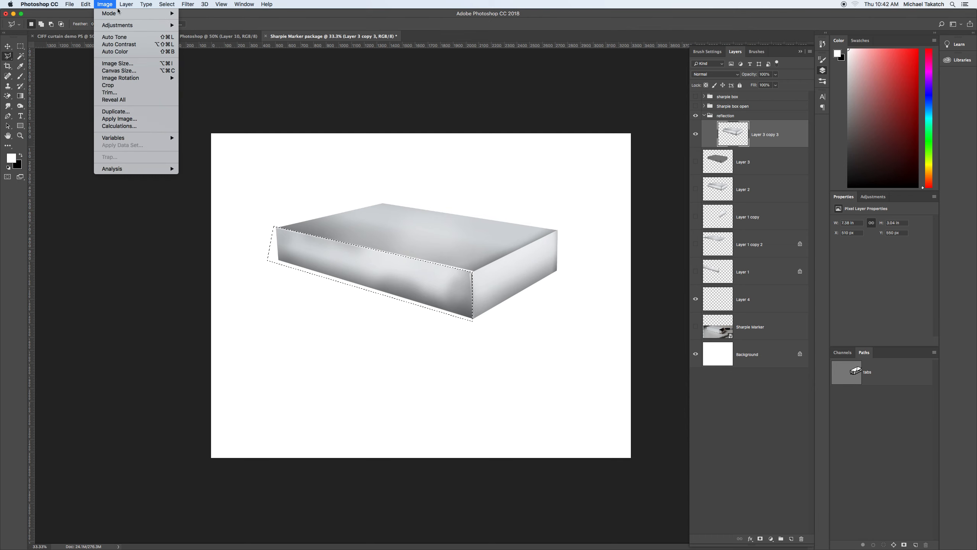
mouse_move(131, 16)
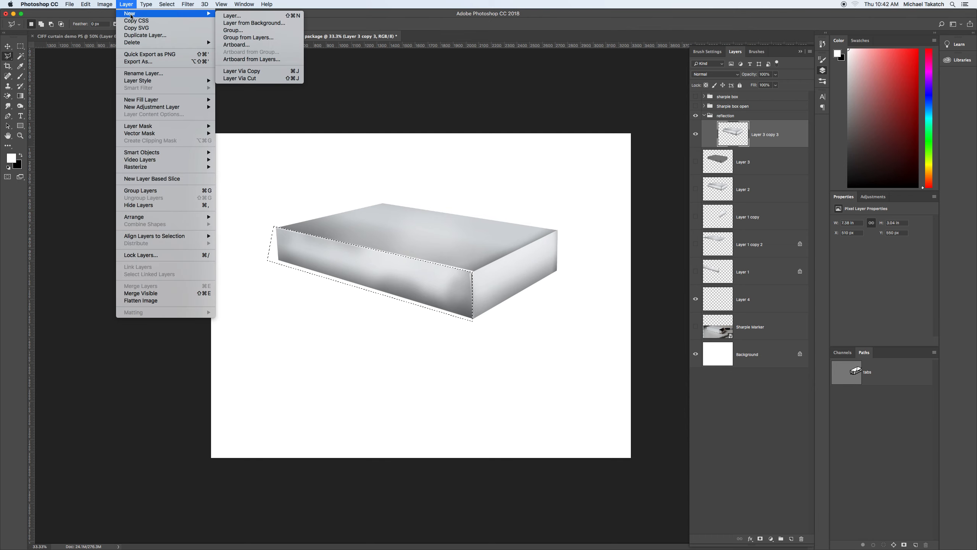
click(258, 72)
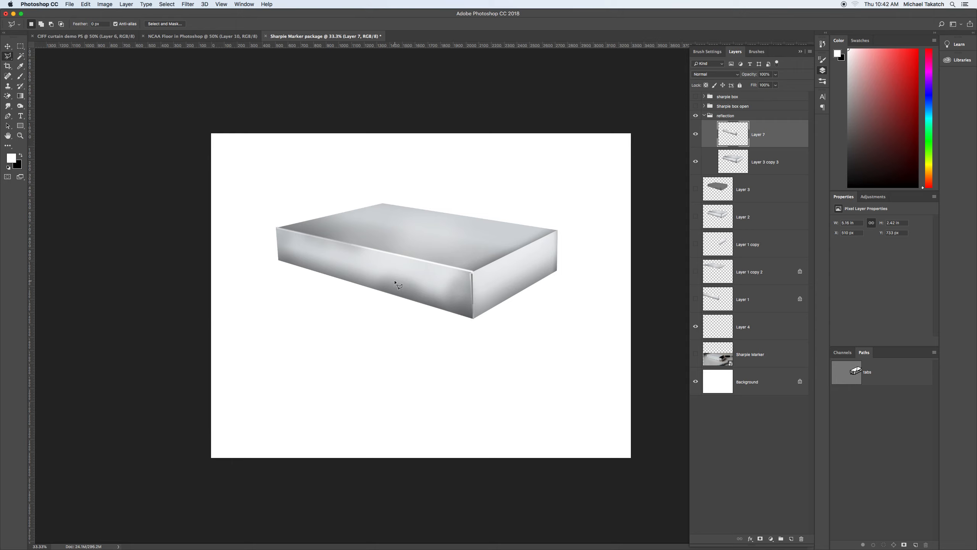
Step: Move the copied long side below the box, load its outline as a selection, and flip it vertically
key(v)
drag(391, 272, 391, 317)
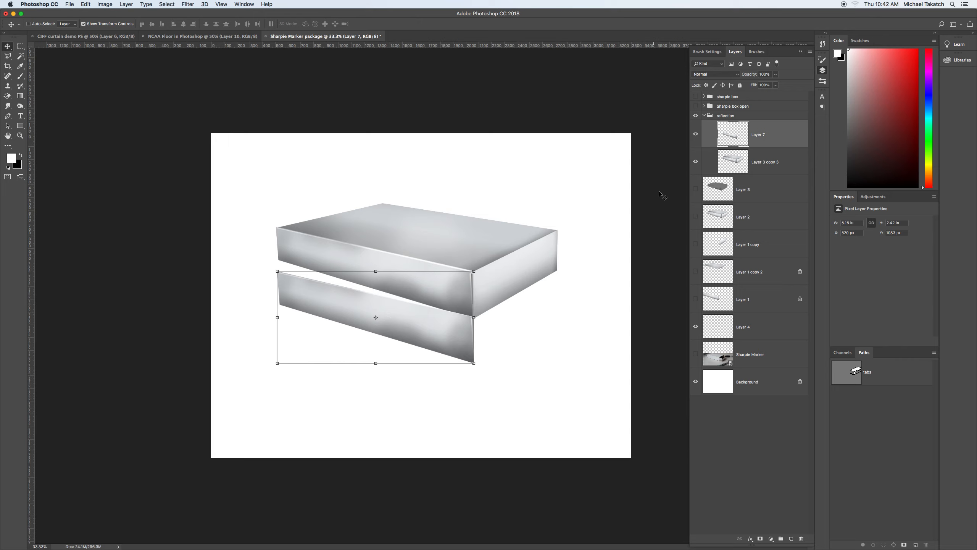
super+click(727, 137)
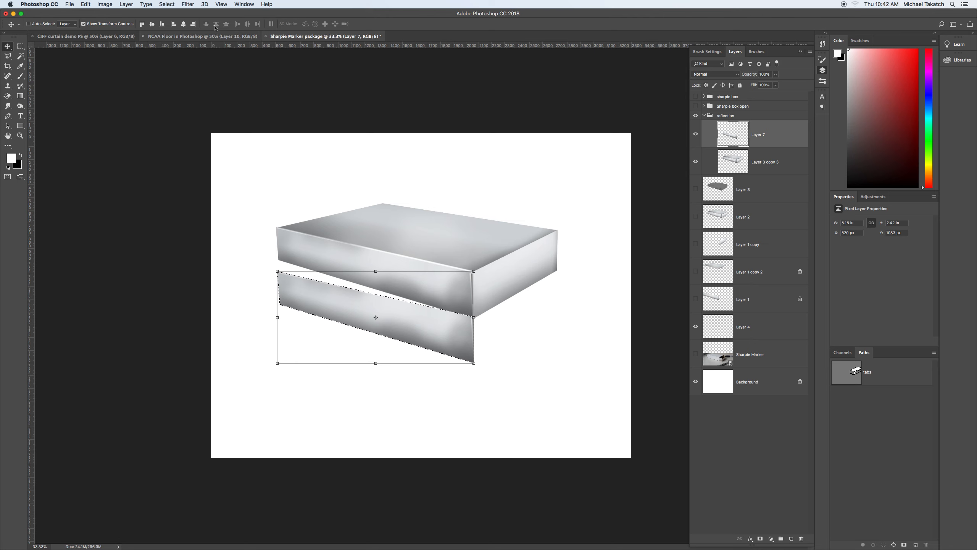
click(86, 5)
mouse_move(126, 174)
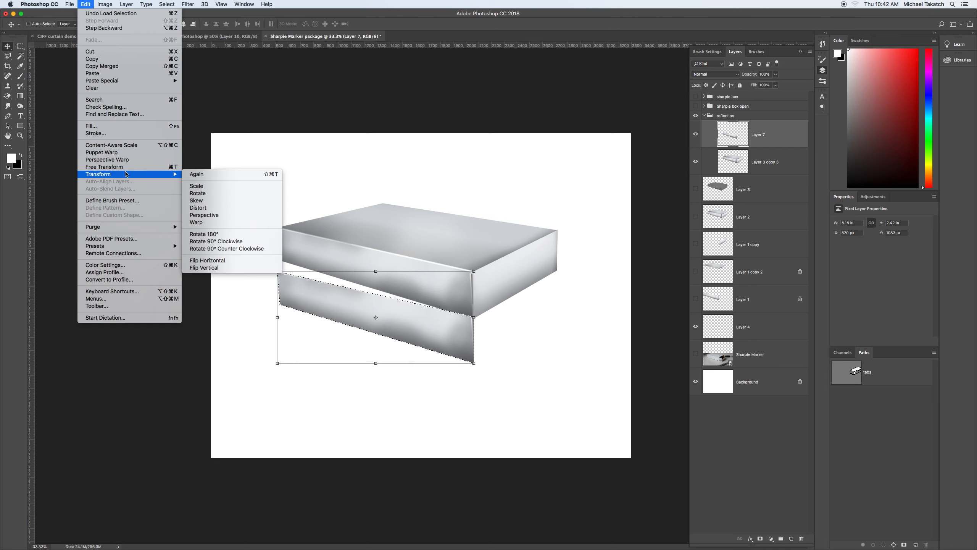
click(227, 261)
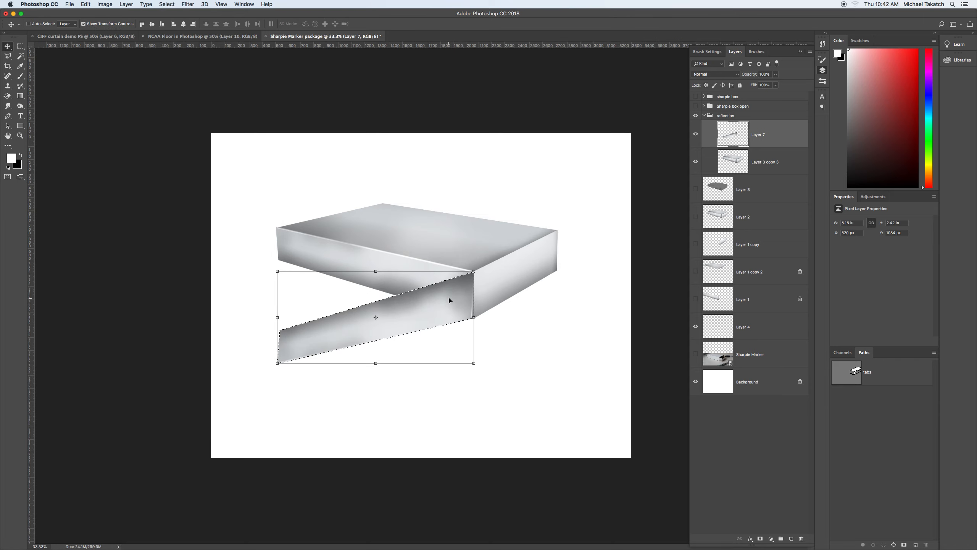
Step: Move the flipped long side down to the box's front corner and skew it to meet the box's lower front edge
drag(452, 296, 452, 343)
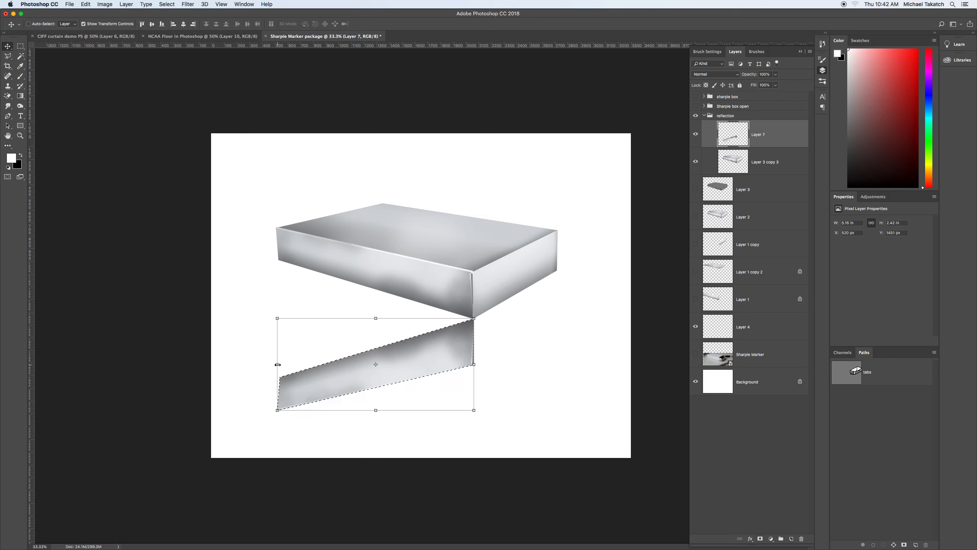
drag(276, 370, 276, 247)
key(Return)
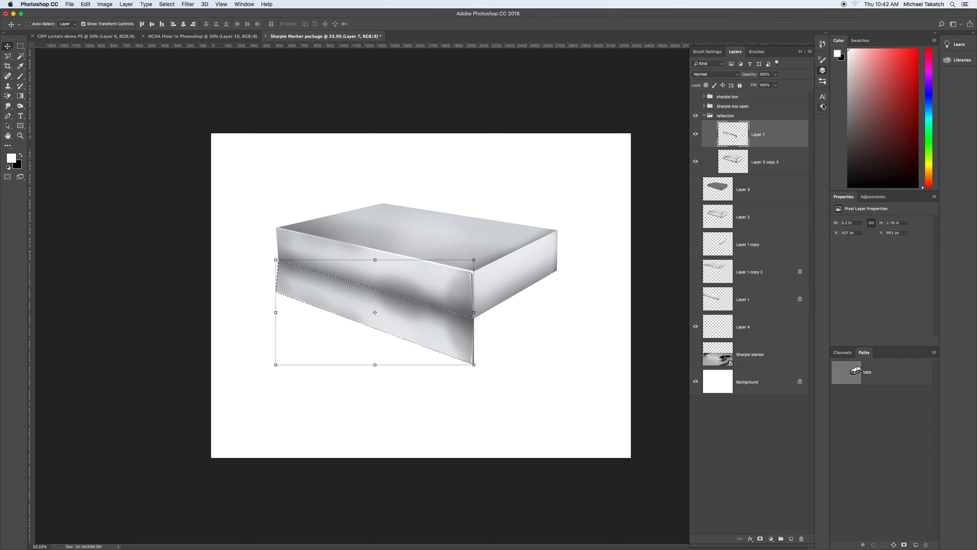
Step: Set the long side reflection's opacity to 67%, deselect it, and check it by toggling Layer 7's visibility
click(776, 75)
drag(776, 84, 764, 83)
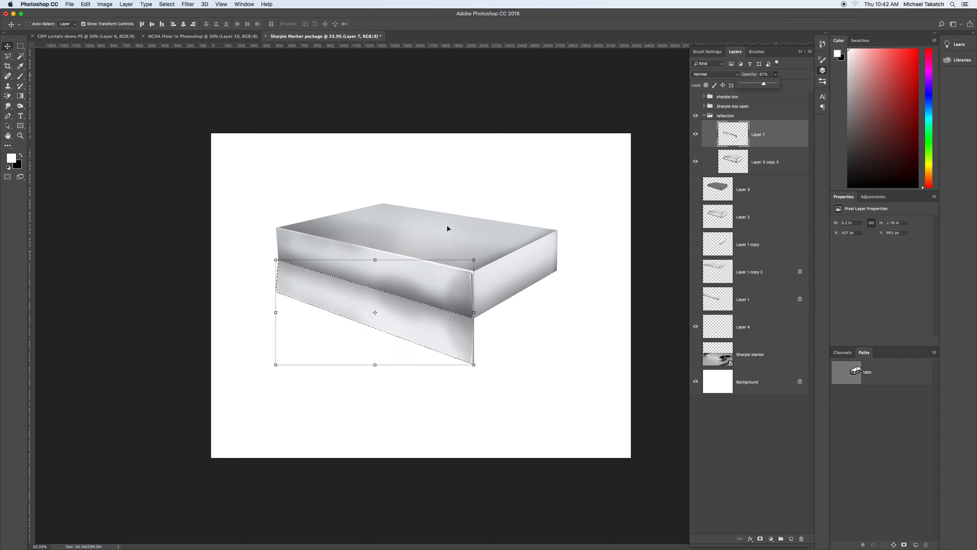
key(super+d)
click(696, 136)
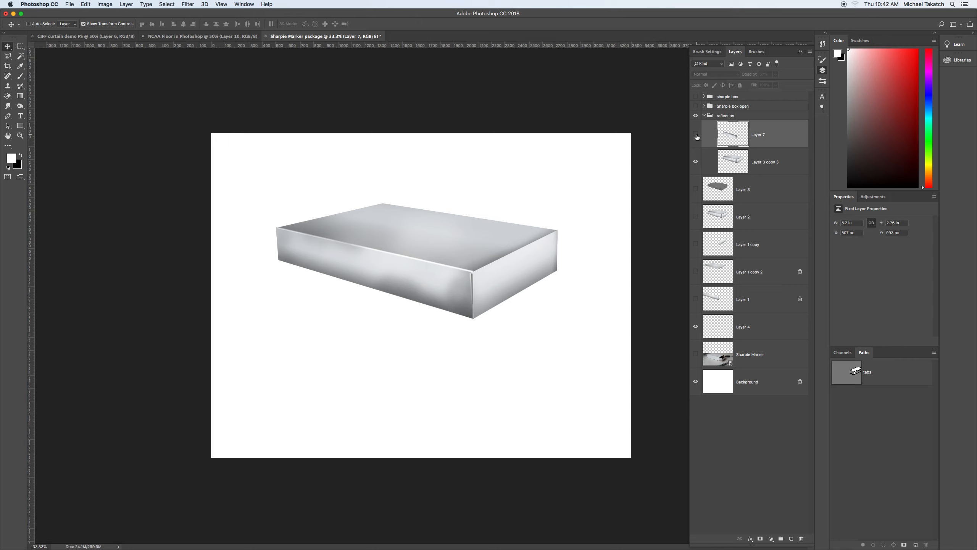
click(696, 136)
Step: Hide Layer 7, select the short end face on the merged box copy with the Polygonal Lasso, and copy it to a new layer
click(790, 160)
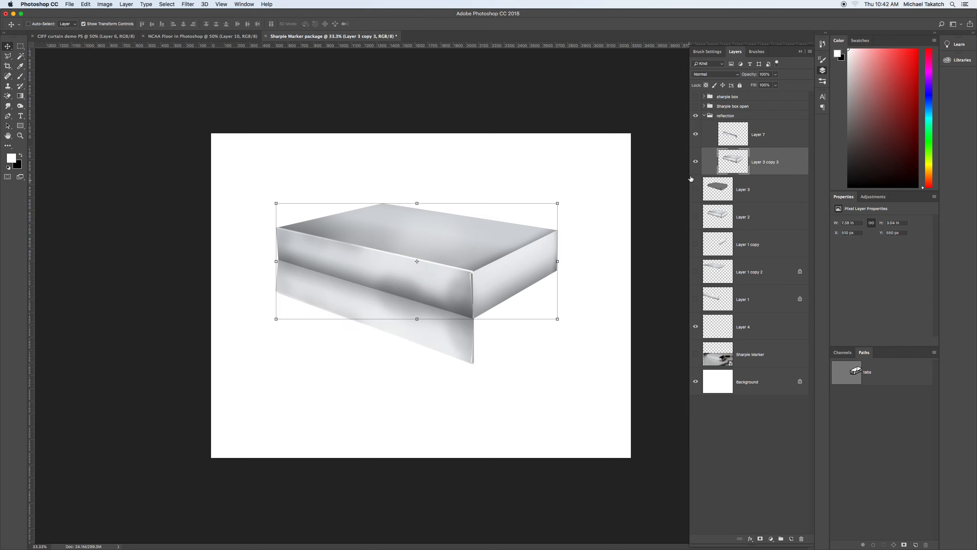
click(696, 135)
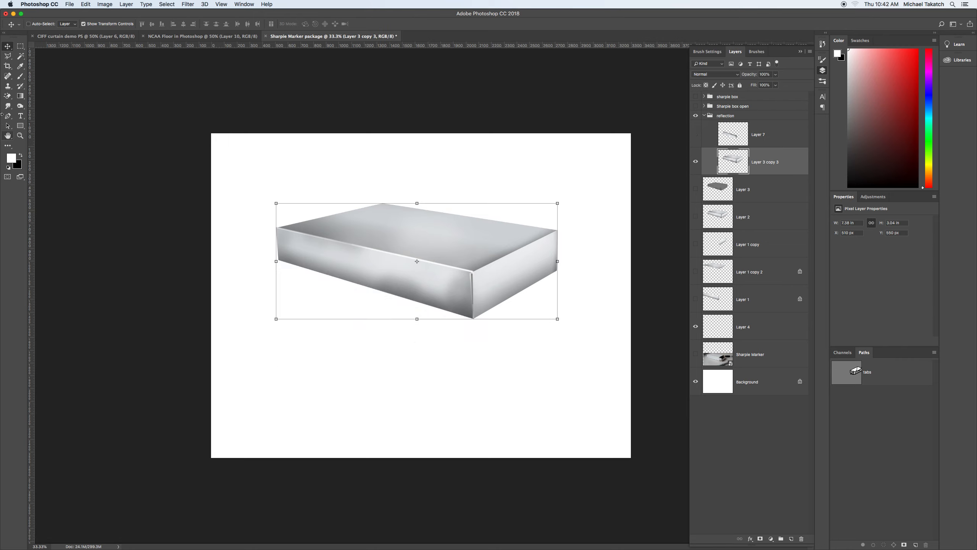
click(8, 56)
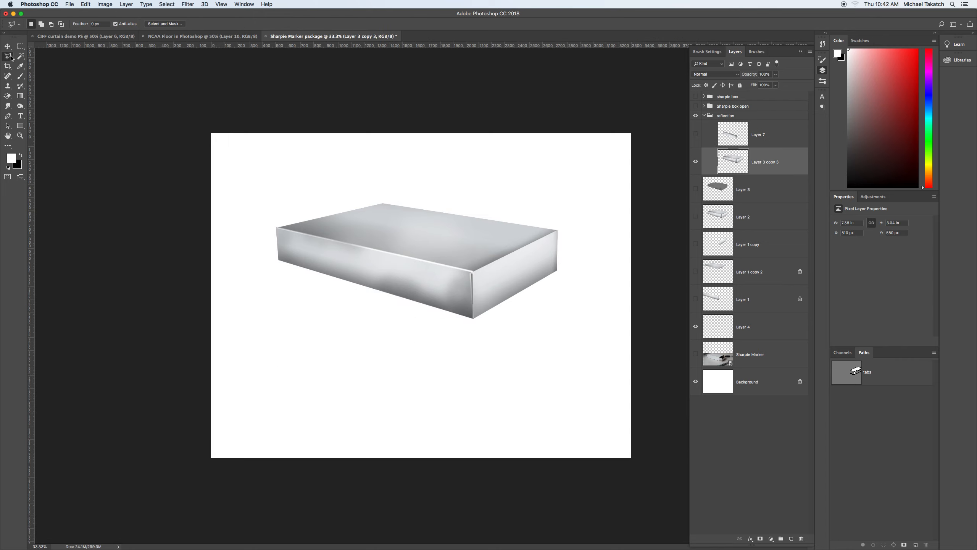
click(558, 231)
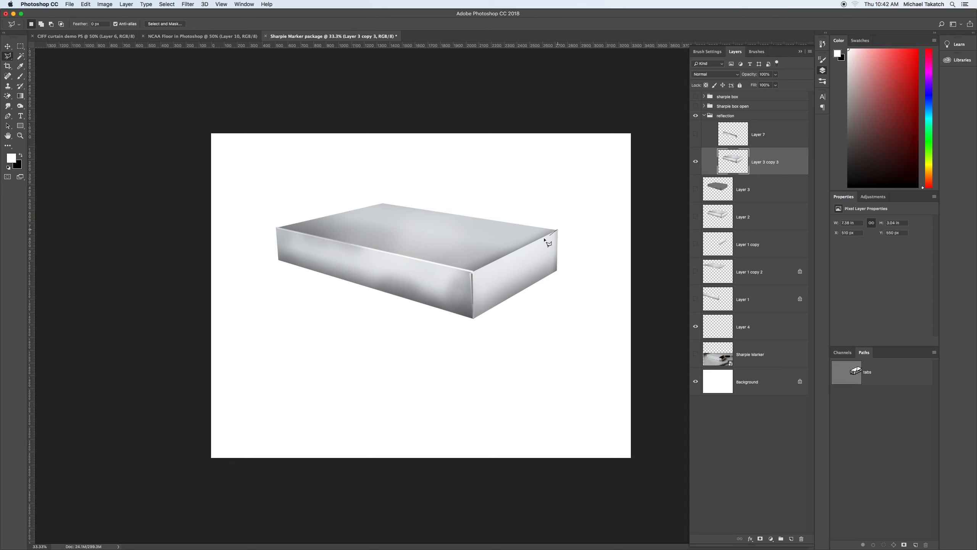
click(472, 272)
click(473, 332)
key(Escape)
double_click(587, 254)
click(131, 8)
mouse_move(142, 13)
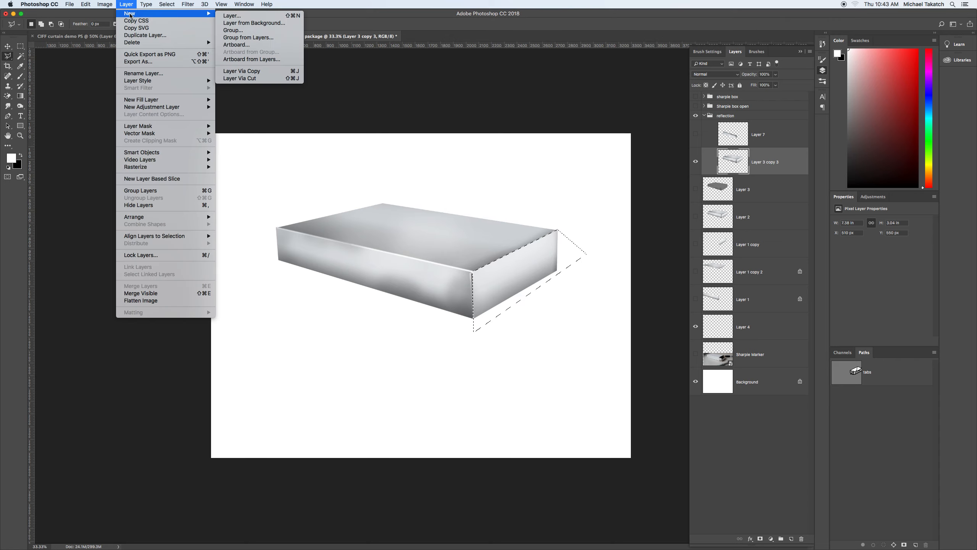
click(255, 71)
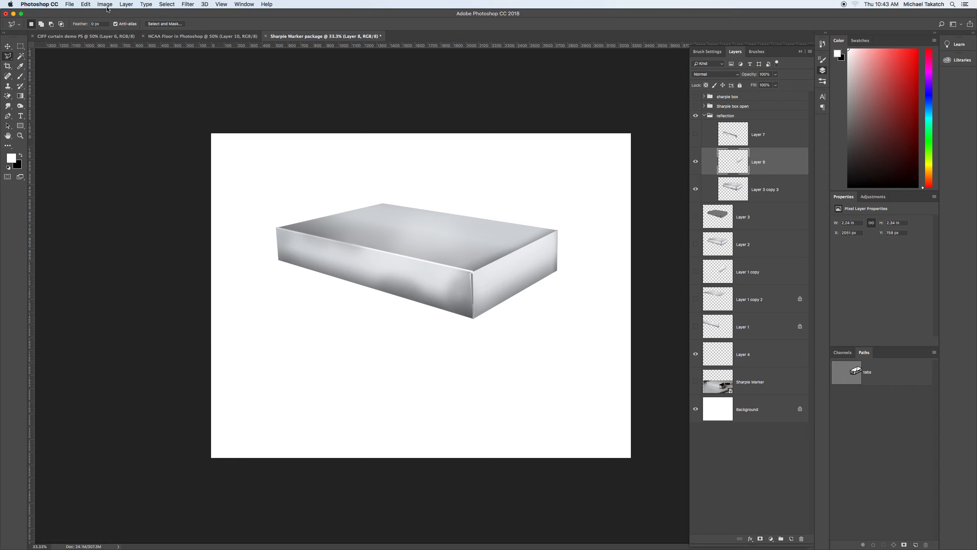
Step: Flip the copied short end face vertically and move it straight down to the box's front corner
click(8, 47)
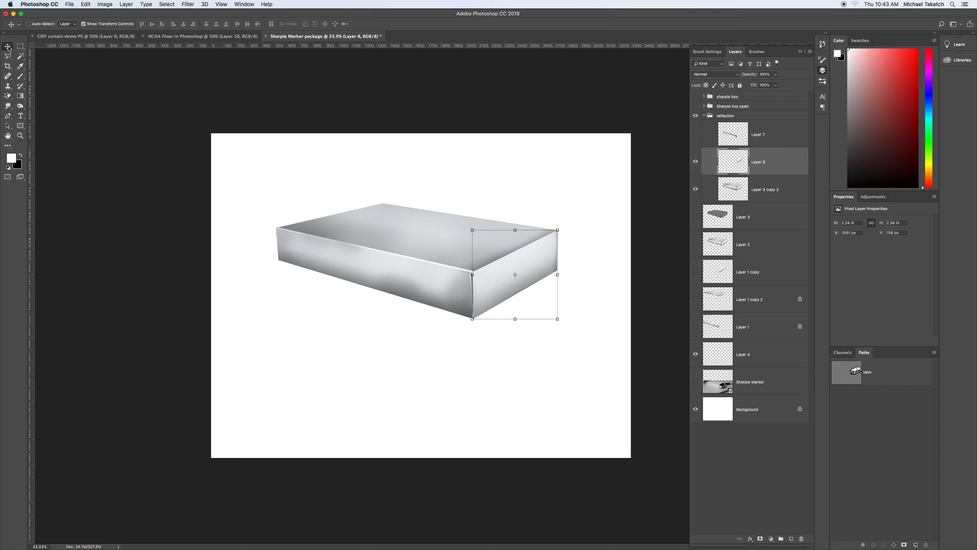
click(86, 4)
mouse_move(124, 175)
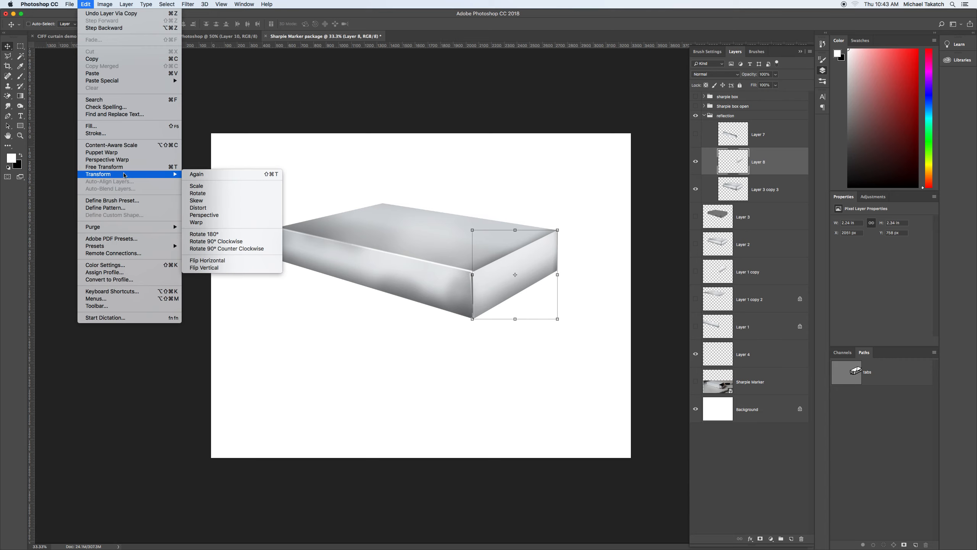
click(221, 268)
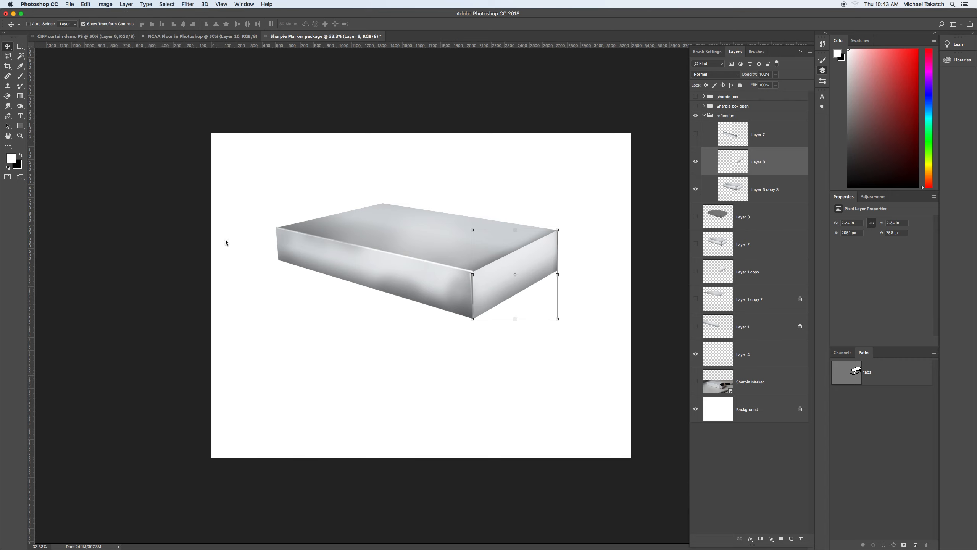
drag(496, 260, 512, 341)
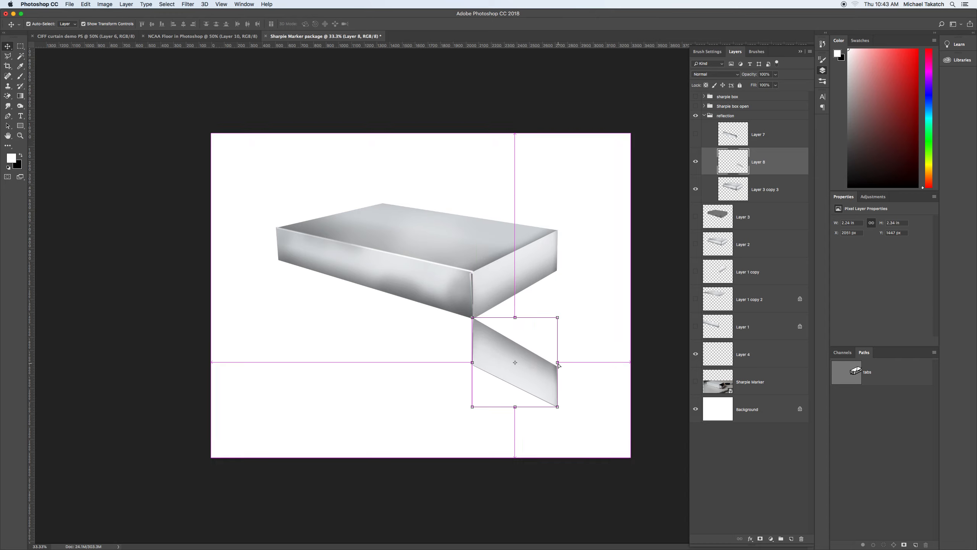
Step: Skew the flipped short end face to follow the box's lower end edge, and show Layer 7 again
drag(558, 362, 558, 267)
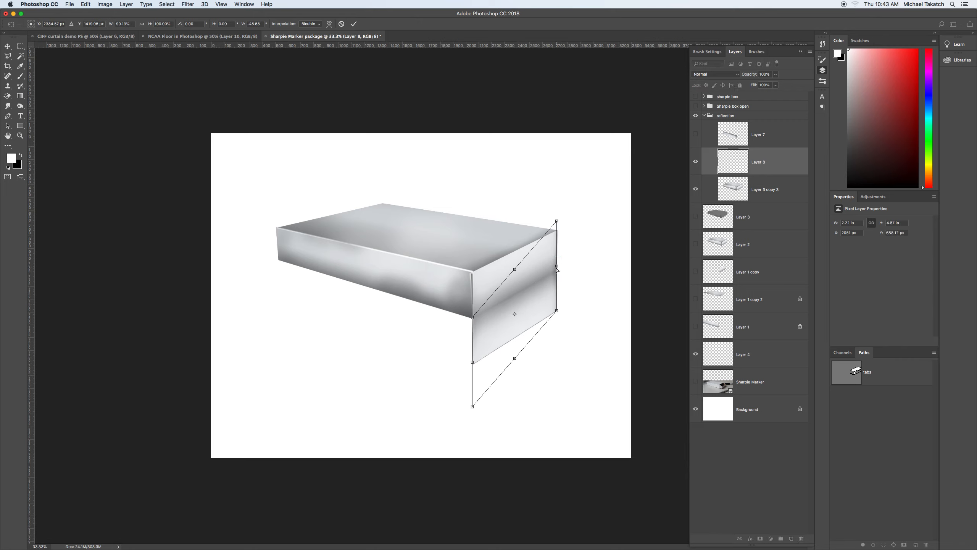
click(353, 24)
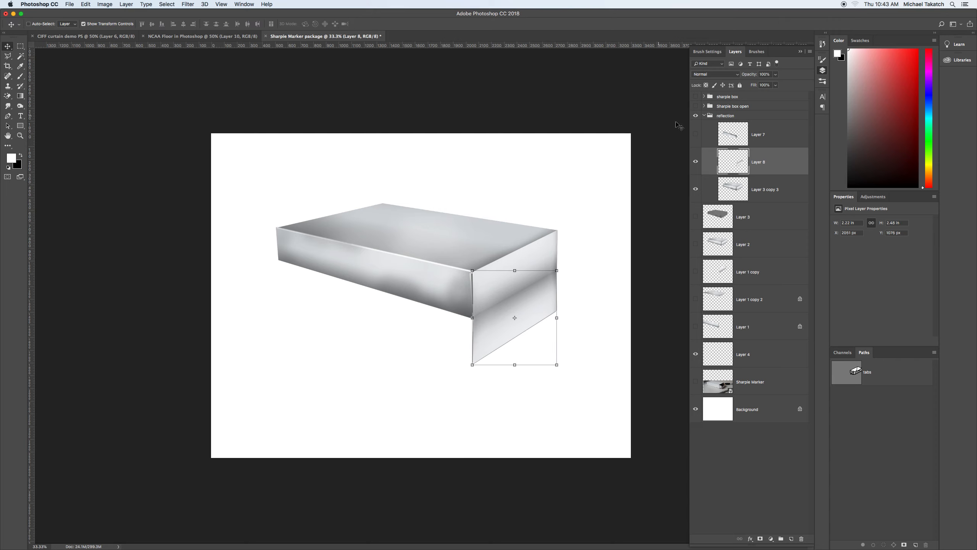
click(696, 135)
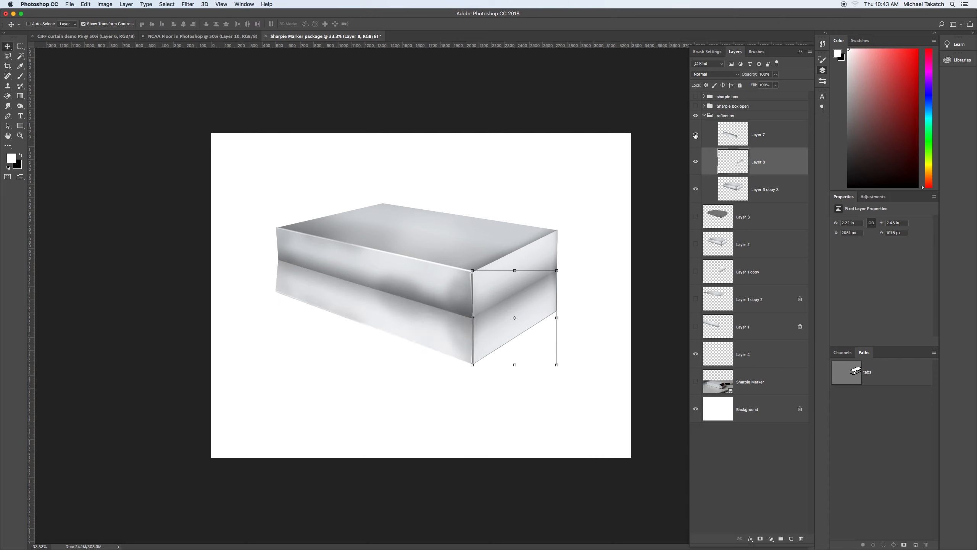
Step: Restore Layer 7's opacity to 100% and merge it with Layer 8 into a single reflection layer
click(781, 141)
click(776, 75)
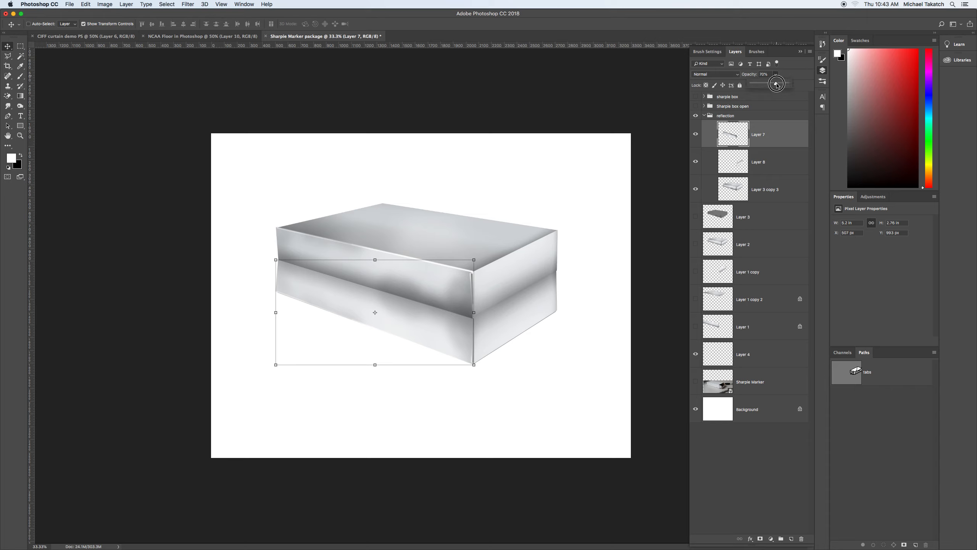
drag(774, 84, 787, 83)
shift+click(778, 159)
key(super+e)
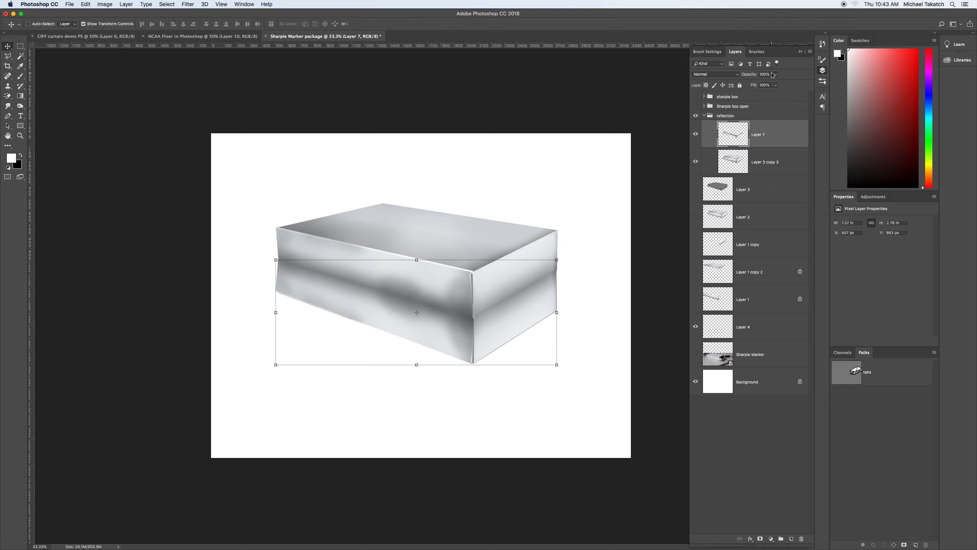
Step: Set the merged reflection layer's opacity to 72% and add a layer mask to it
click(776, 75)
drag(769, 85, 766, 85)
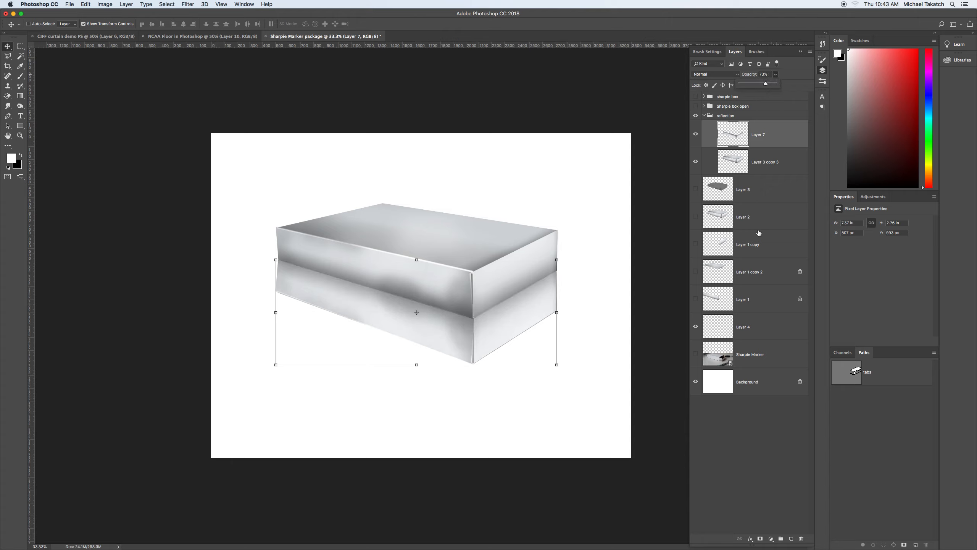
click(760, 539)
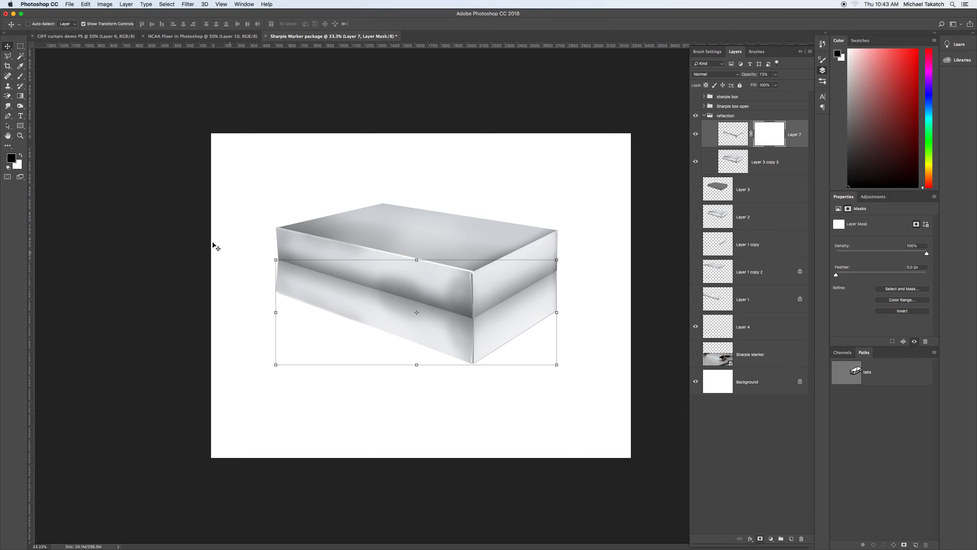
Step: Set up the Gradient tool with the Foreground to Transparent preset
click(20, 95)
click(46, 24)
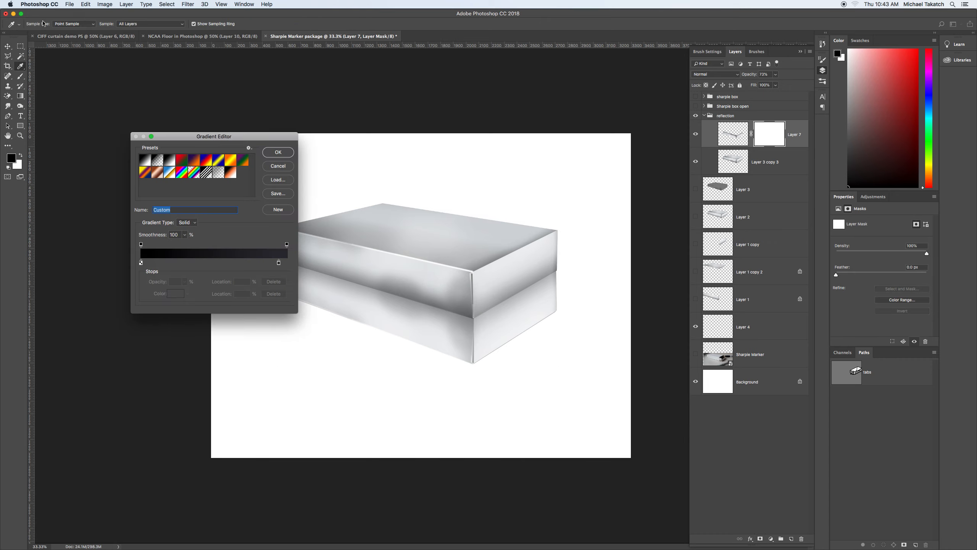
click(158, 160)
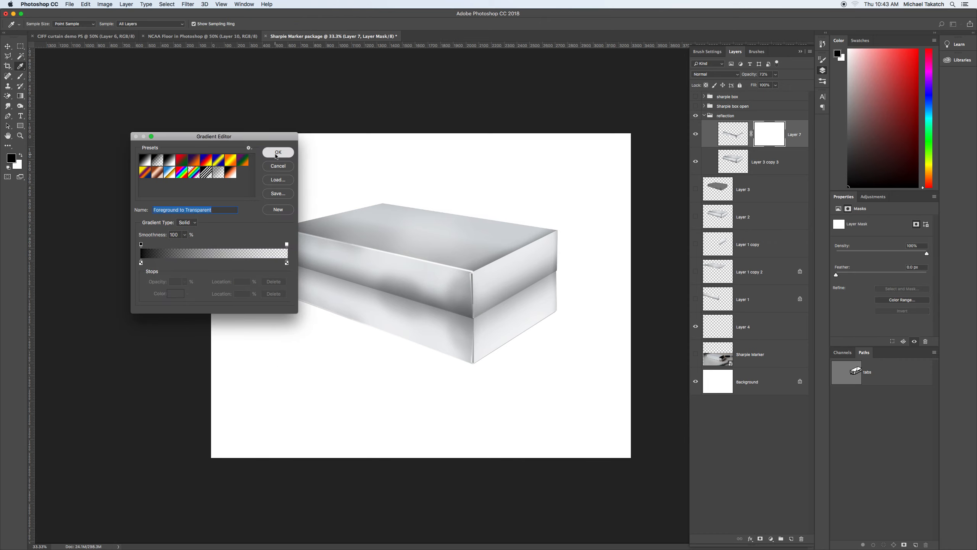
click(278, 152)
Step: Try fading the reflection with full-opacity gradients drawn upward on its mask, undoing each one
drag(373, 371, 386, 281)
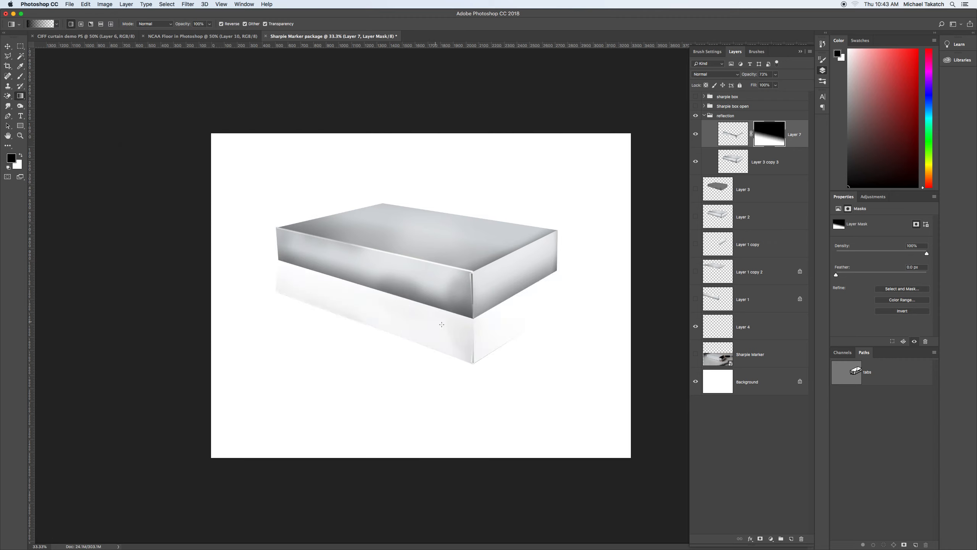
key(super+z)
drag(403, 389, 416, 339)
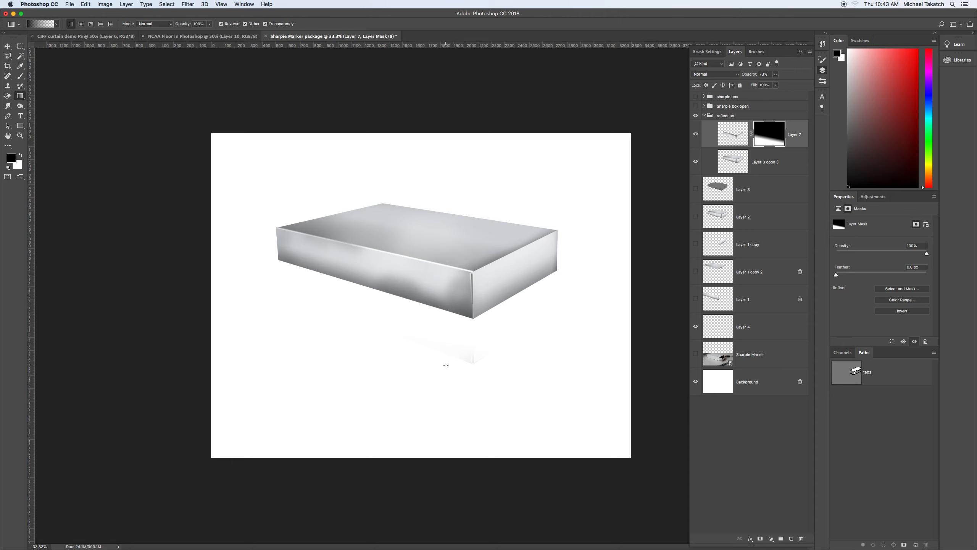
key(super+z)
Step: Lower the gradient opacity to 33% and build up several upward gradients on the mask to fade the reflection
click(209, 24)
drag(211, 33, 186, 35)
drag(458, 393, 458, 324)
drag(457, 372, 457, 339)
drag(409, 385, 422, 335)
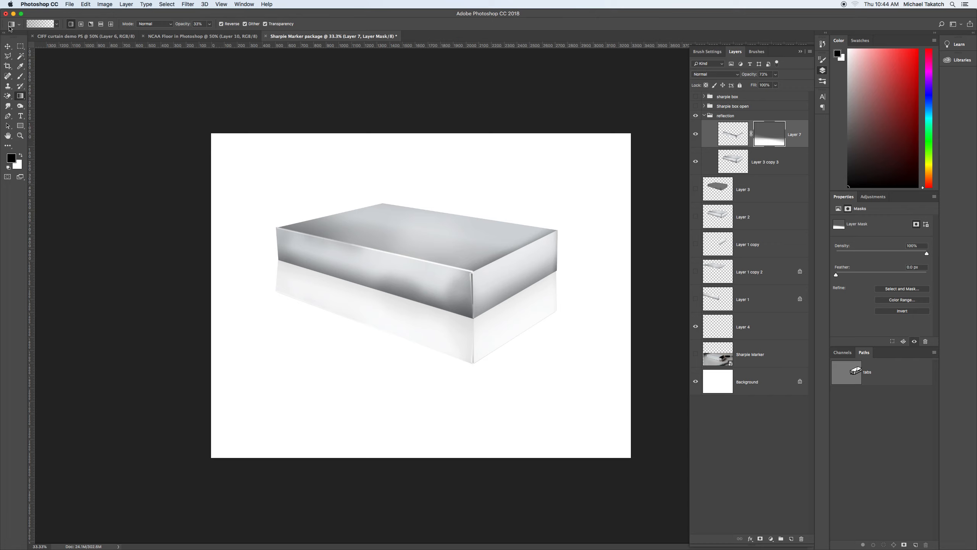
click(8, 46)
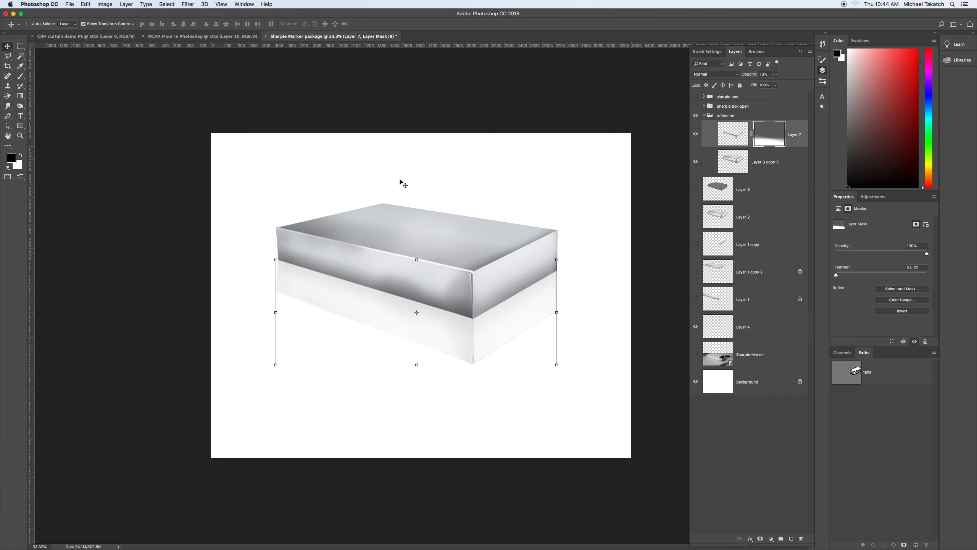
Step: Compare the package versions by toggling the visibility of the sharpie box, Sharpie box open and reflection groups, ending with only the reflection group shown
click(695, 116)
click(696, 97)
click(695, 97)
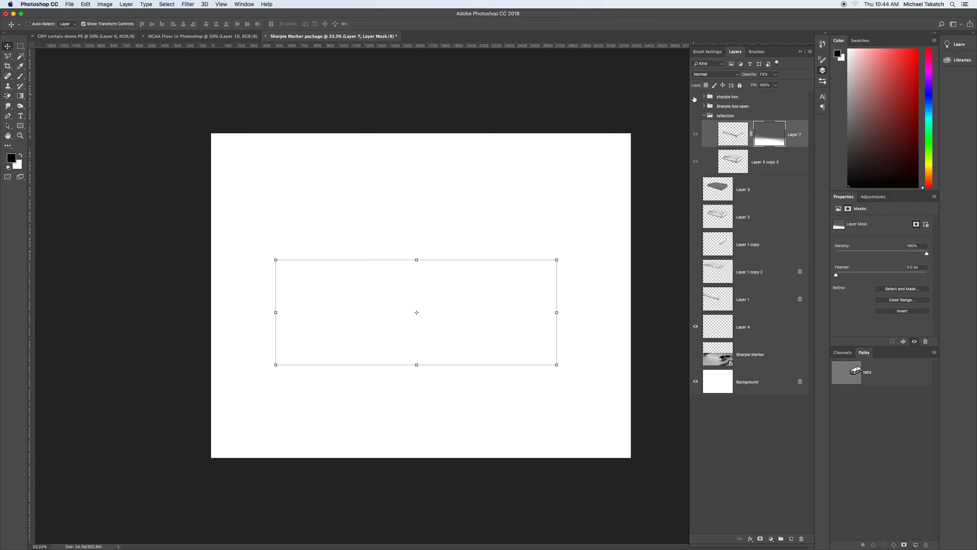
click(695, 106)
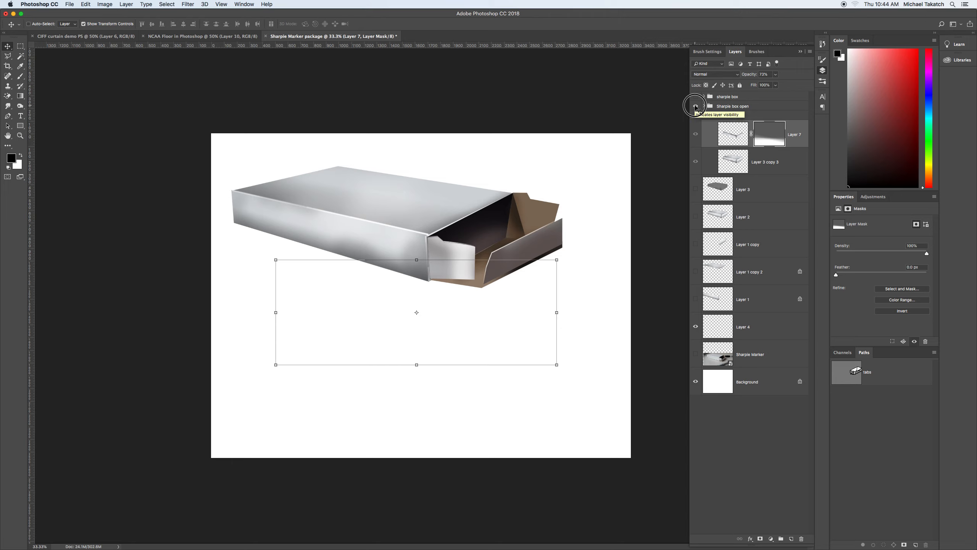
click(696, 107)
click(696, 116)
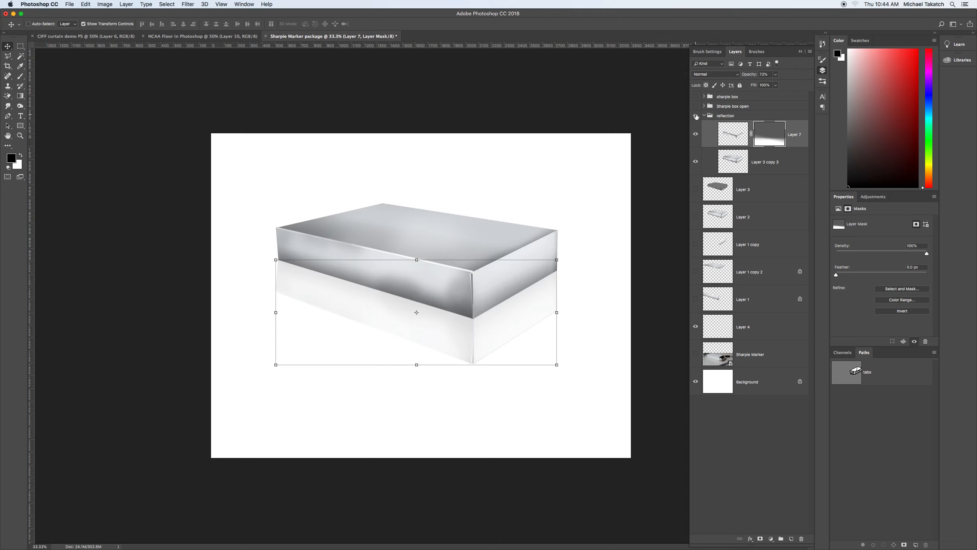